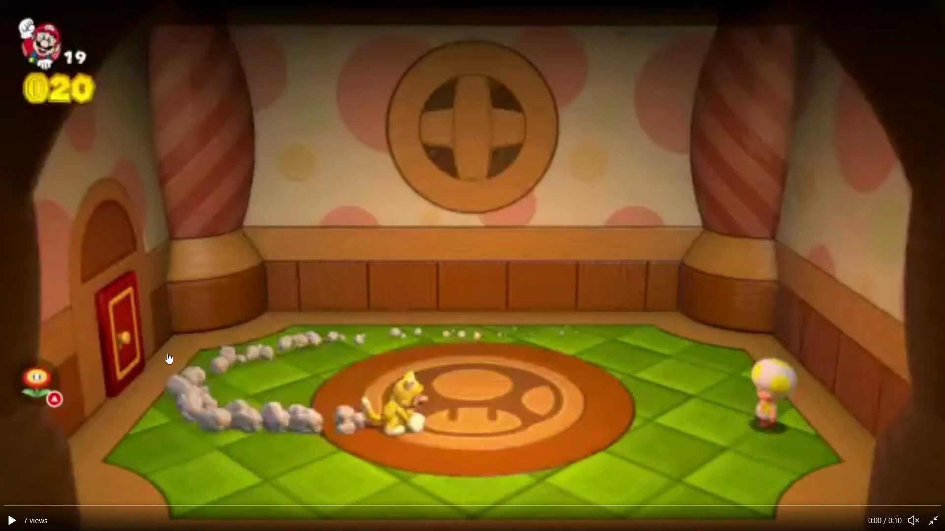
- Run the character around the checkered level to preview the cloud puffs trailing behind it
left_click(69, 420)
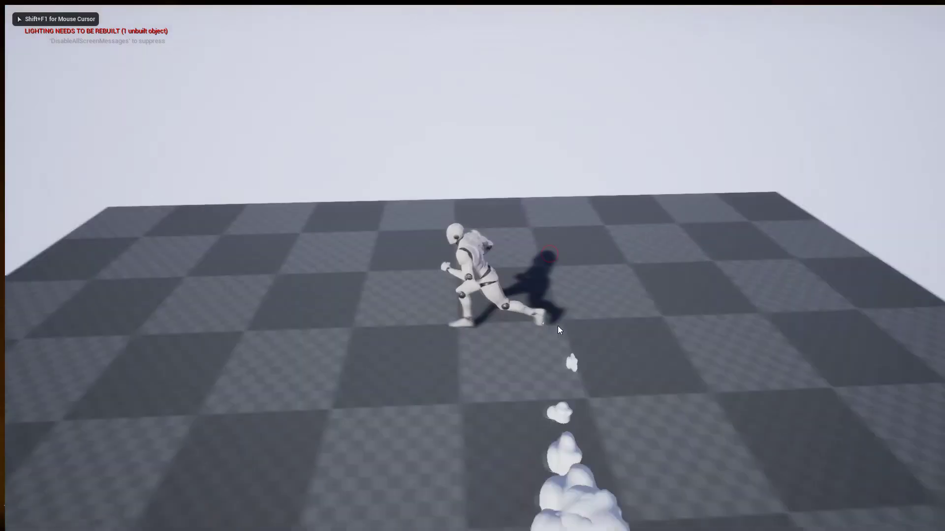
key("d")
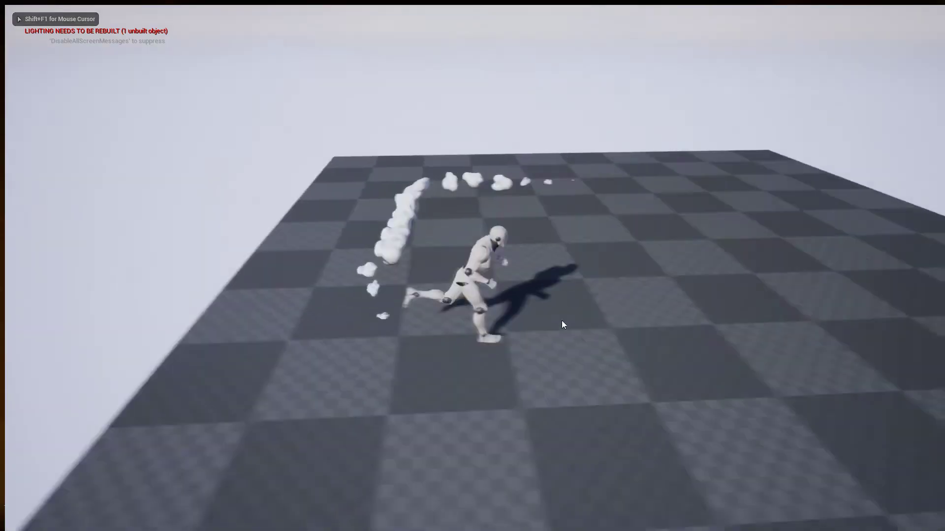
key("w")
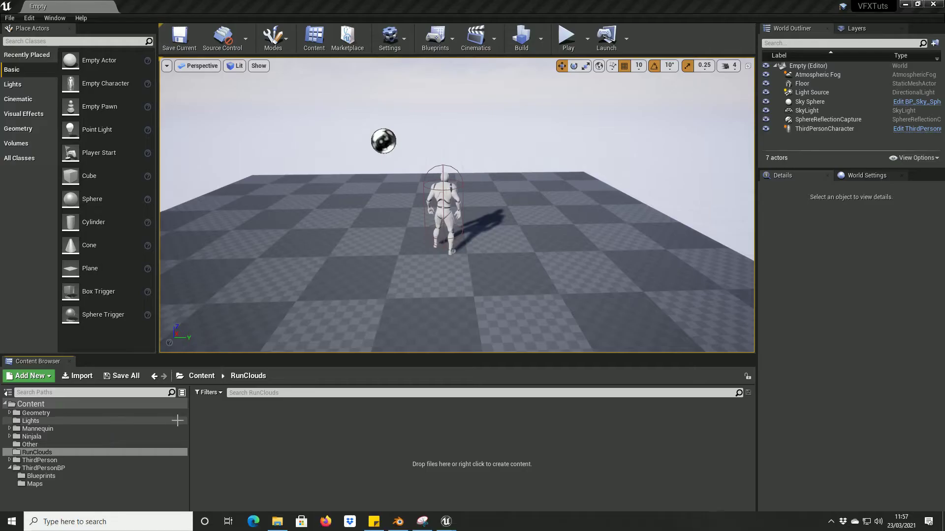
- Switch to Blender and enlarge the SculptDraw brush to a 151 px radius for the quad sphere
left_click(404, 521)
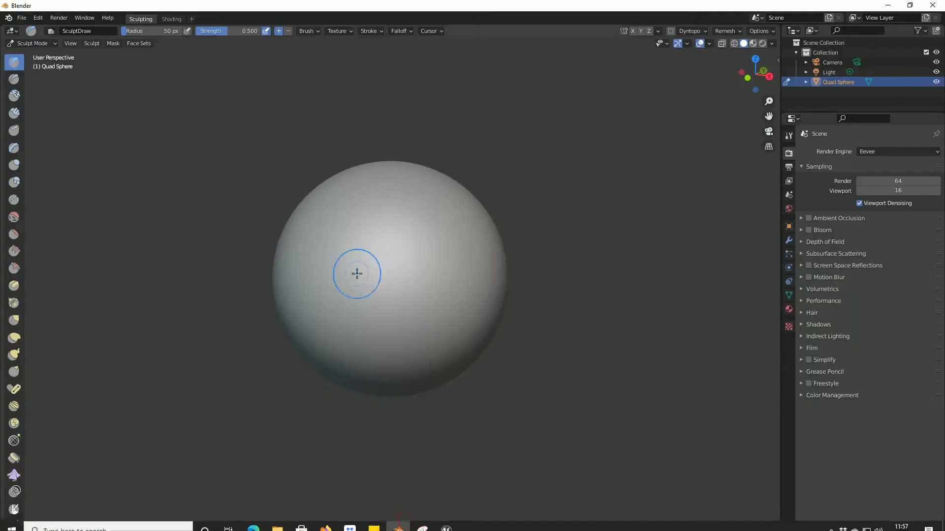
left_click(22, 19)
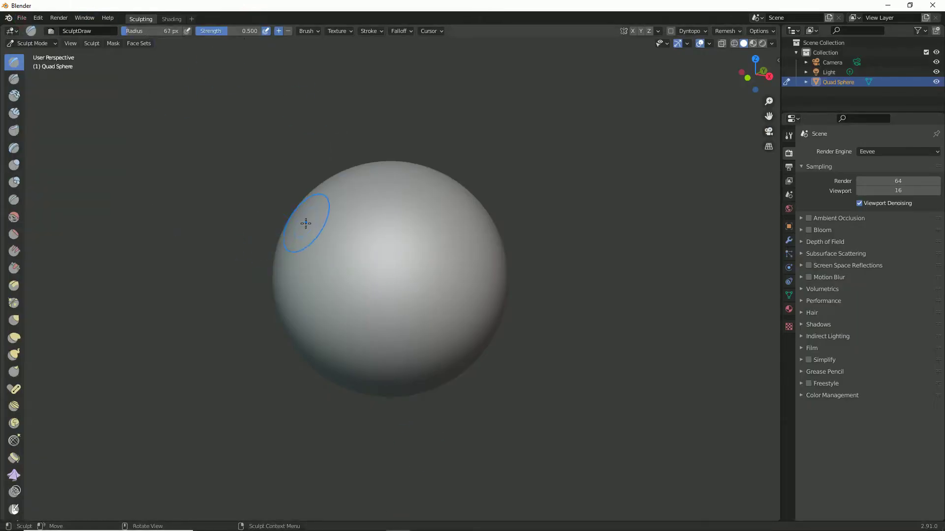
key("bracketright")
key("bracketright")
key("bracketright")
key("bracketleft")
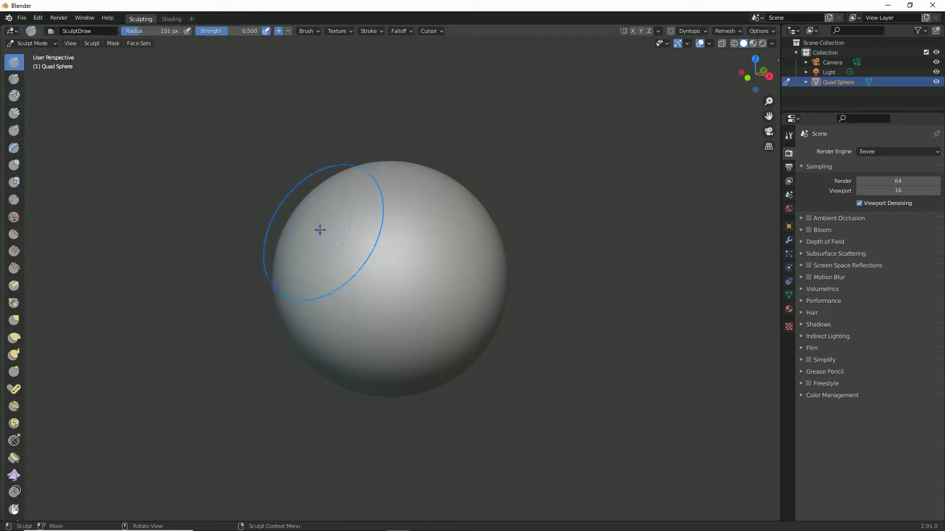
- Build up several large rounded bulges around the quad sphere with the SculptDraw brush, using a radius of 151 to 167 px
mouse_move(319, 230)
left_mouse_down()
mouse_move(343, 232)
mouse_move(311, 194)
mouse_move(308, 249)
mouse_move(325, 205)
left_mouse_up()
mouse_move(487, 231)
left_mouse_down()
mouse_move(455, 209)
mouse_move(466, 215)
mouse_move(464, 189)
mouse_move(530, 232)
left_mouse_up()
middle_click_drag(544, 419, 415, 344)
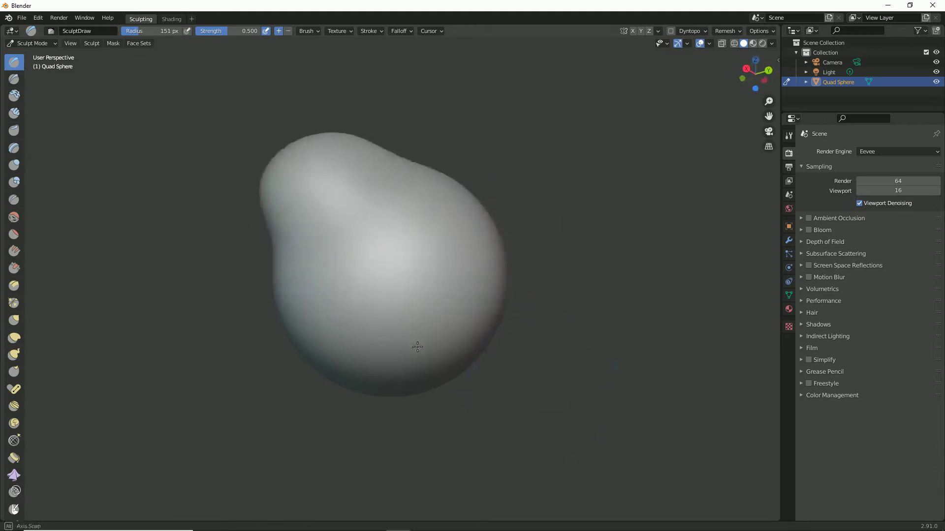
mouse_move(343, 342)
left_mouse_down()
mouse_move(379, 261)
mouse_move(344, 315)
mouse_move(385, 314)
mouse_move(312, 299)
mouse_move(342, 320)
left_mouse_up()
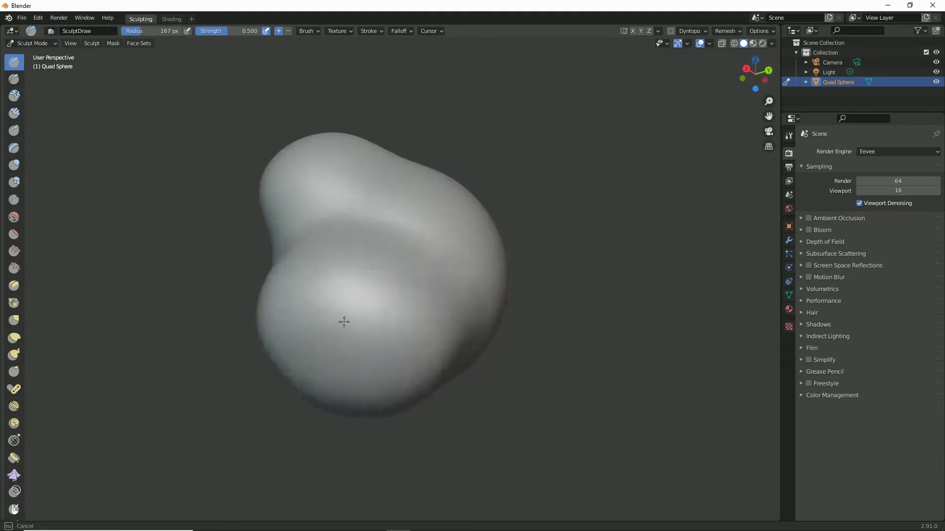
mouse_move(342, 321)
middle_mouse_down()
mouse_move(468, 270)
mouse_move(355, 270)
middle_mouse_up()
mouse_move(355, 270)
left_mouse_down()
mouse_move(453, 270)
mouse_move(344, 249)
mouse_move(352, 308)
mouse_move(425, 296)
left_mouse_up()
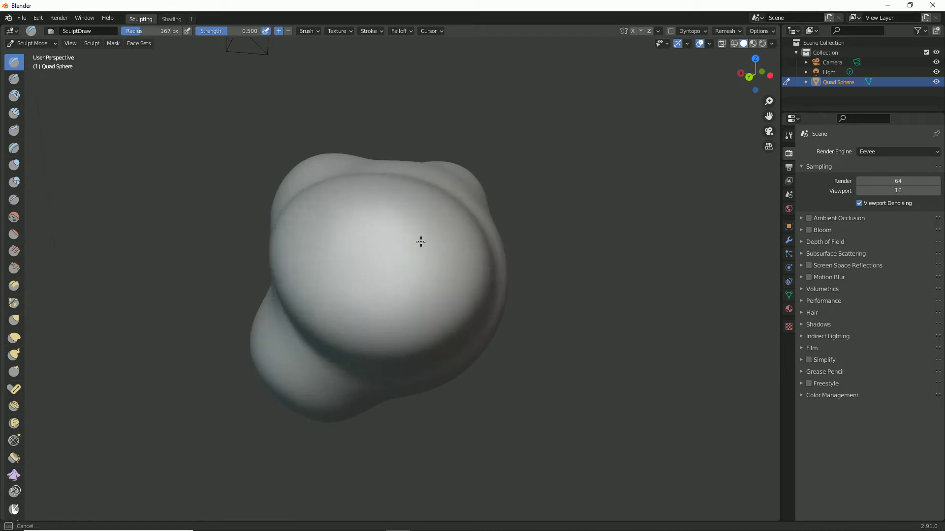
left_click_drag(421, 241, 419, 256)
middle_click_drag(418, 256, 409, 315)
mouse_move(331, 375)
left_mouse_down()
mouse_move(323, 323)
mouse_move(428, 315)
mouse_move(400, 340)
mouse_move(348, 338)
mouse_move(378, 362)
mouse_move(382, 384)
left_mouse_up()
mouse_move(382, 384)
middle_mouse_down()
mouse_move(512, 275)
mouse_move(309, 297)
mouse_move(376, 394)
mouse_move(429, 404)
mouse_move(260, 239)
middle_mouse_up()
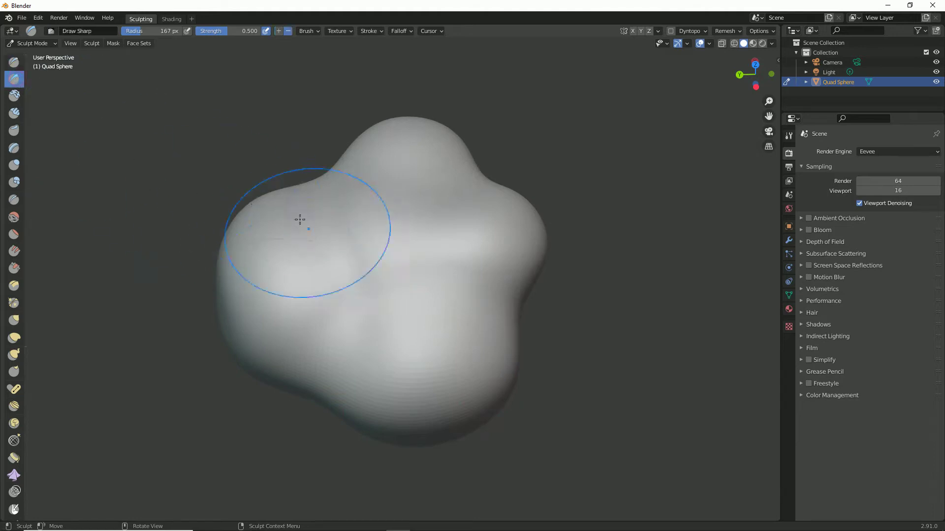
- Carve creases between the bulges on all sides with the subtracting Draw Sharp brush at 167 px radius and 0.500 strength
mouse_move(305, 211)
middle_mouse_down()
mouse_move(344, 256)
mouse_move(300, 201)
middle_mouse_up()
mouse_move(302, 202)
left_mouse_down()
mouse_move(354, 274)
mouse_move(347, 398)
left_mouse_up()
mouse_move(386, 333)
left_mouse_down()
mouse_move(356, 327)
mouse_move(466, 274)
mouse_move(629, 320)
left_mouse_up()
middle_click_drag(630, 320, 387, 296)
mouse_move(387, 296)
left_mouse_down()
mouse_move(395, 261)
mouse_move(552, 298)
left_mouse_up()
middle_click_drag(537, 299, 443, 333)
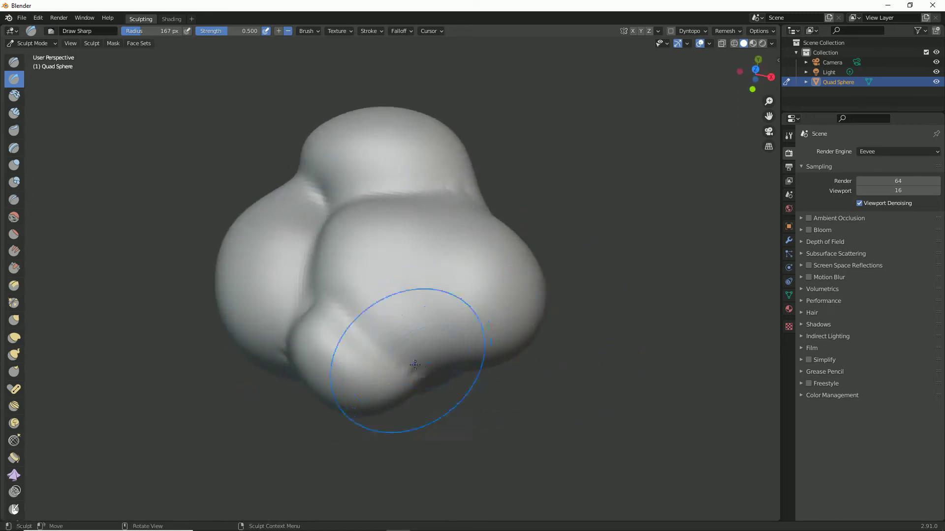
mouse_move(522, 239)
middle_mouse_down()
mouse_move(414, 276)
mouse_move(424, 256)
middle_mouse_up()
mouse_move(432, 226)
left_mouse_down()
mouse_move(432, 237)
mouse_move(327, 306)
mouse_move(283, 298)
left_mouse_up()
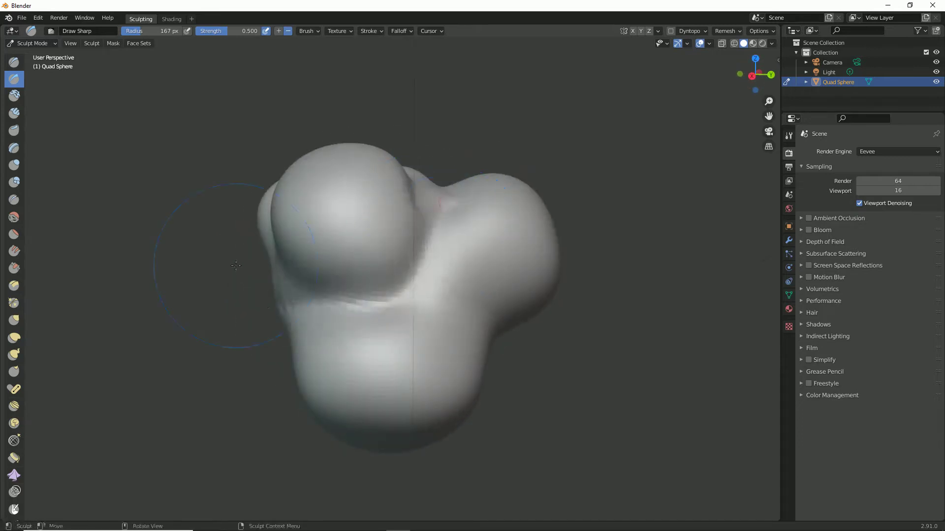
middle_click_drag(450, 384, 411, 348)
mouse_move(432, 397)
left_mouse_down()
mouse_move(428, 339)
mouse_move(286, 224)
left_mouse_up()
middle_click_drag(432, 206, 367, 170)
mouse_move(492, 358)
left_mouse_down()
mouse_move(440, 234)
mouse_move(485, 158)
left_mouse_up()
mouse_move(485, 158)
middle_mouse_down()
mouse_move(407, 302)
mouse_move(377, 329)
mouse_move(464, 312)
mouse_move(420, 263)
middle_mouse_up()
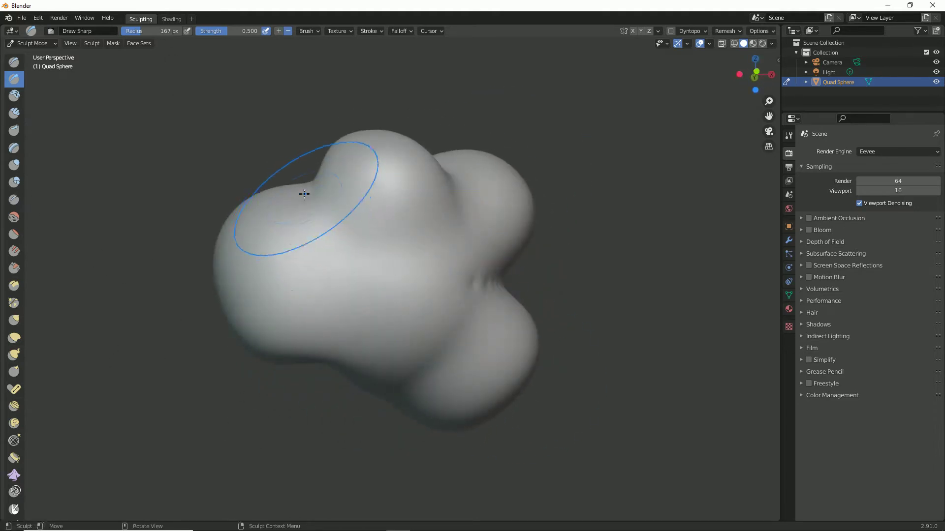
mouse_move(305, 192)
left_mouse_down()
mouse_move(384, 260)
mouse_move(398, 344)
mouse_move(397, 333)
left_mouse_up()
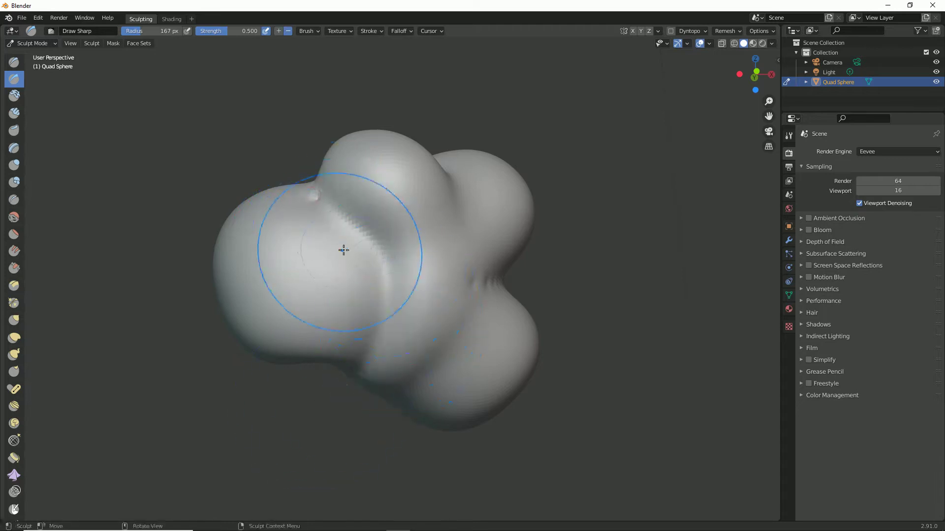
mouse_move(341, 249)
middle_mouse_down()
mouse_move(392, 315)
mouse_move(374, 290)
middle_mouse_up()
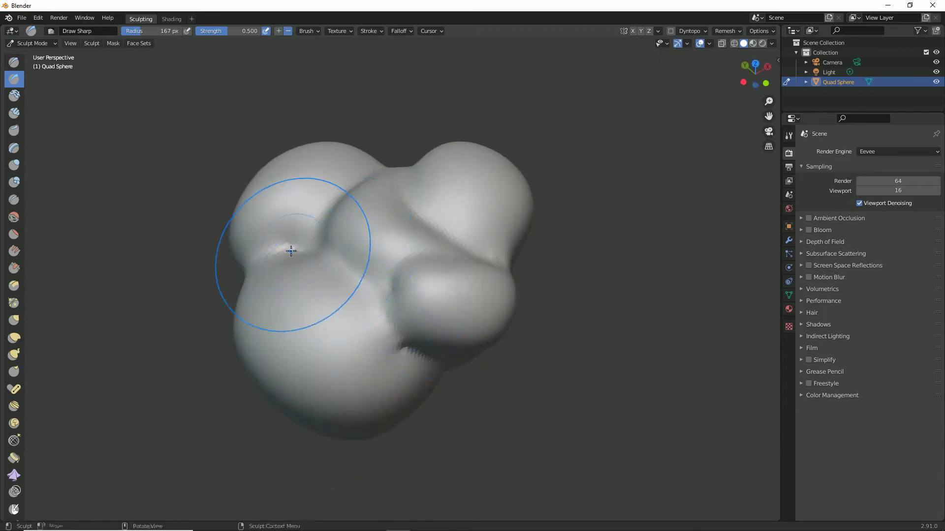
- Reduce the Draw Sharp brush to 87 px radius and 0.159 strength, and refine the creases between the bulges
key("bracketleft")
key("bracketleft")
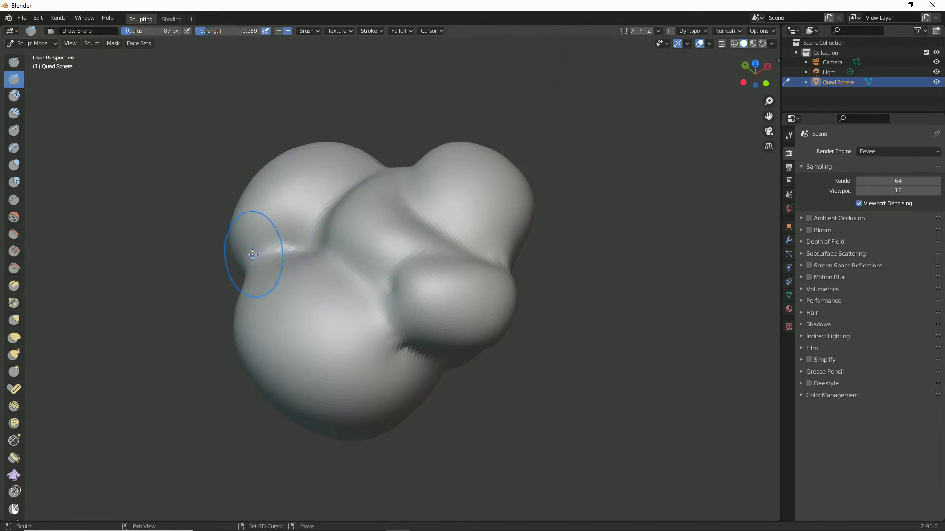
mouse_move(252, 254)
left_mouse_down()
mouse_move(295, 255)
mouse_move(394, 353)
left_mouse_up()
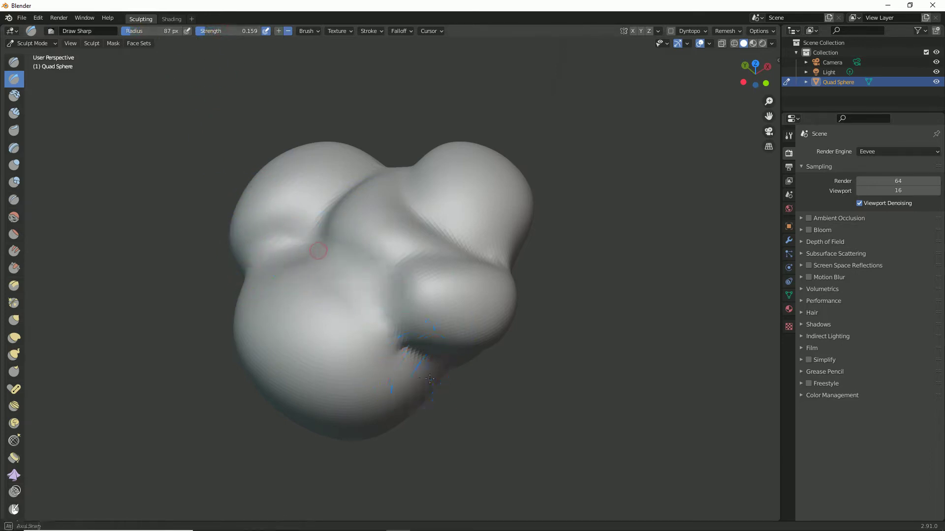
middle_click_drag(430, 379, 374, 345)
left_click_drag(315, 271, 384, 335)
mouse_move(420, 345)
middle_mouse_down()
mouse_move(402, 372)
mouse_move(394, 359)
middle_mouse_up()
mouse_move(359, 253)
middle_mouse_down()
mouse_move(401, 316)
mouse_move(377, 274)
middle_mouse_up()
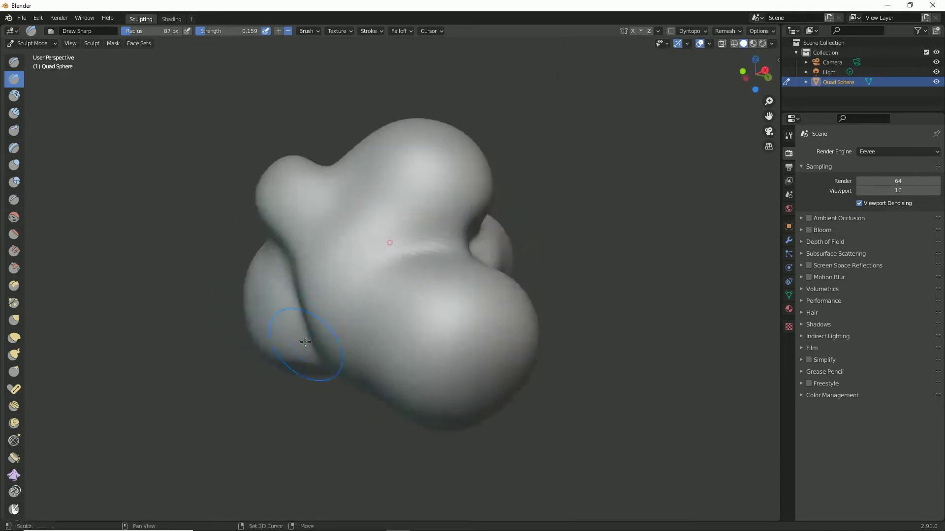
- Smooth the rough, dented patch where the bulges meet on the underside of the cloud mesh
middle_click_drag(305, 341, 468, 337)
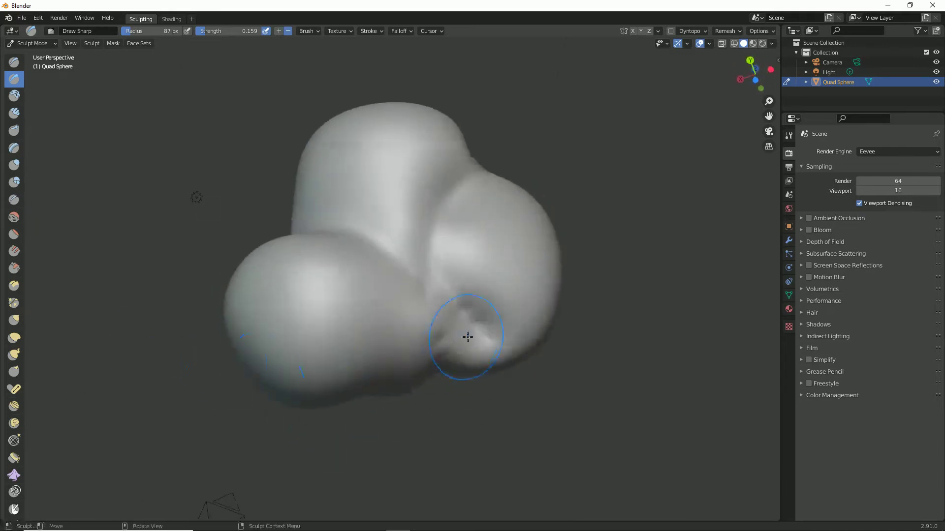
left_click_drag(468, 337, 482, 344, "shift")
mouse_move(438, 294)
middle_mouse_down()
mouse_move(465, 352)
mouse_move(428, 254)
mouse_move(516, 310)
middle_mouse_up()
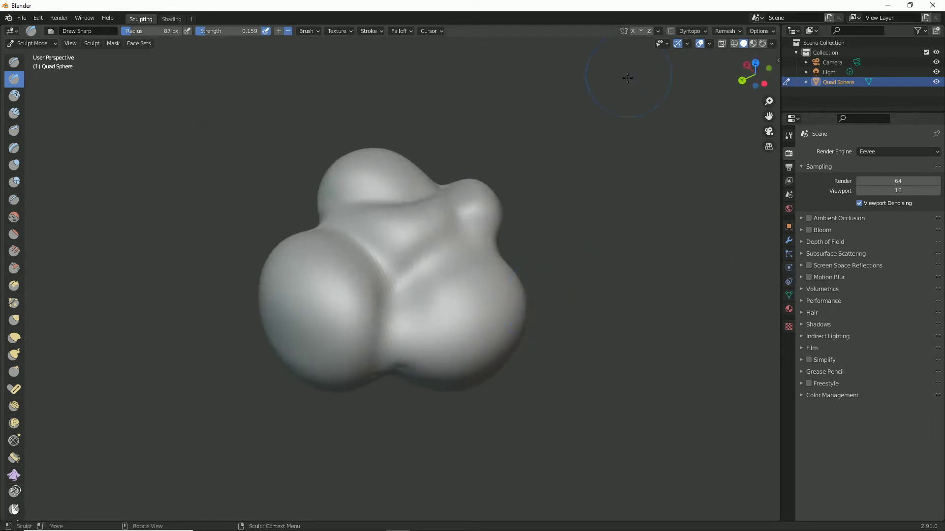
- Turn on the Statistics overlay in the 3D viewport
left_click(687, 44)
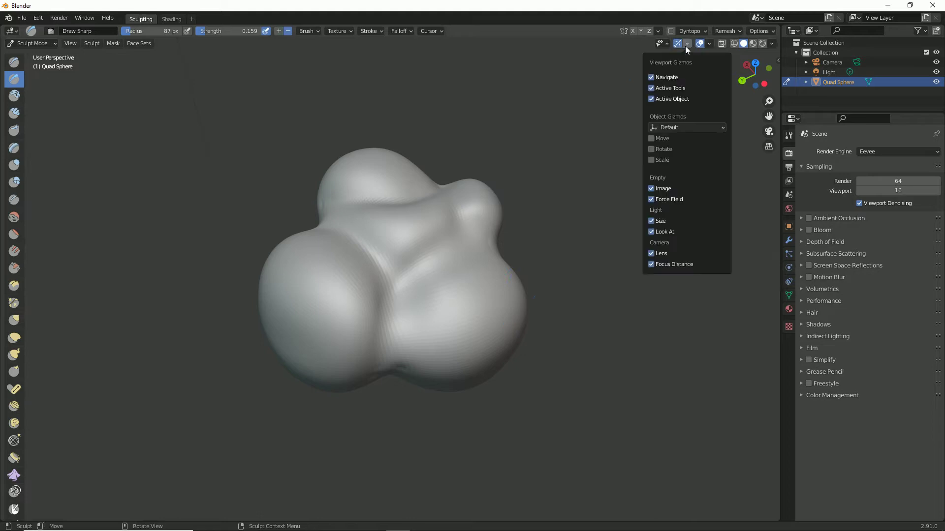
mouse_move(709, 43)
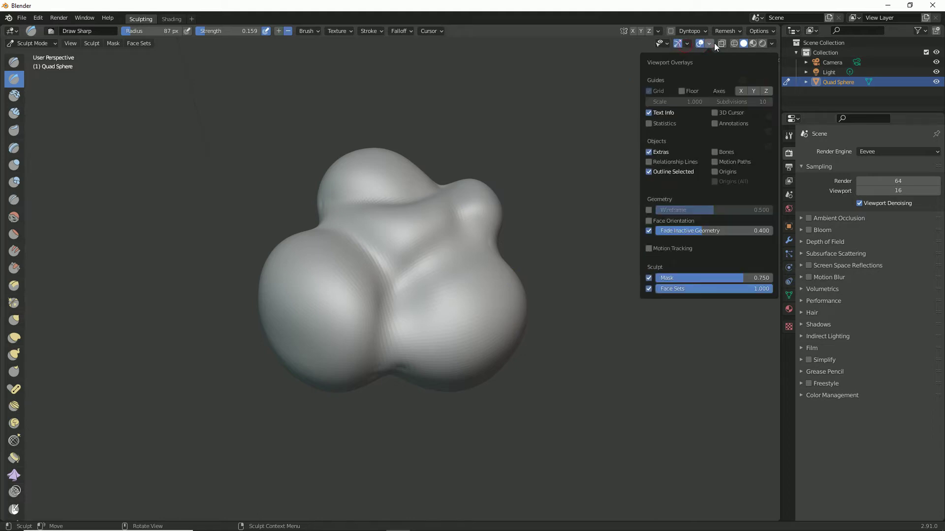
left_click(658, 125)
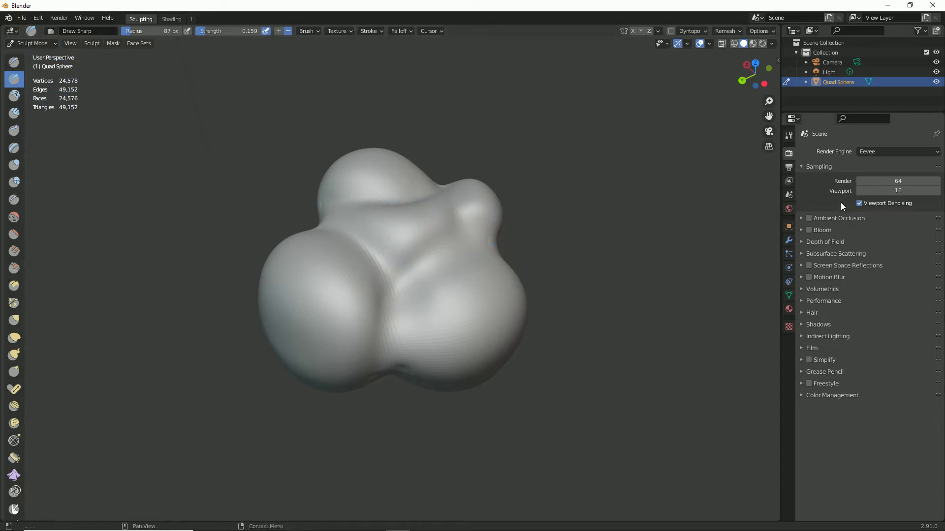
- Add a Remesh modifier in Voxel mode to the quad sphere and enable its Smooth Shading
left_click(787, 241)
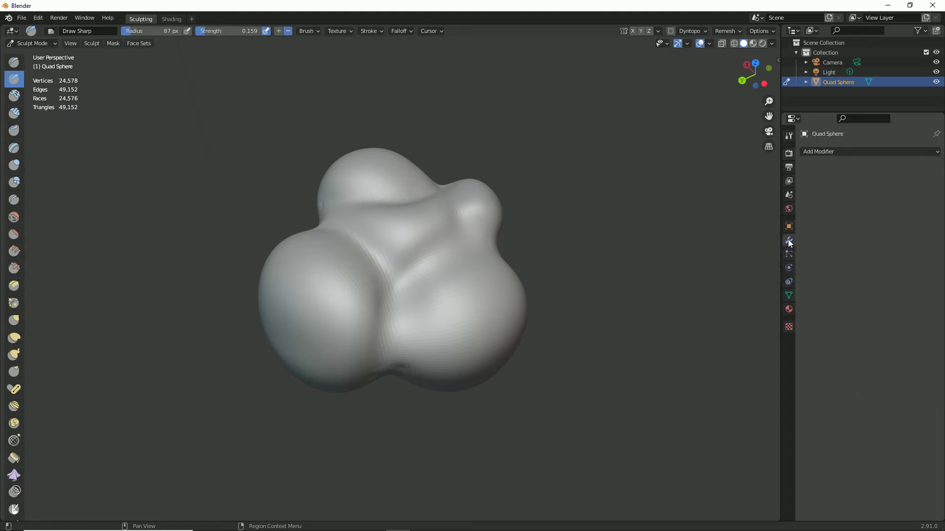
left_click(842, 150)
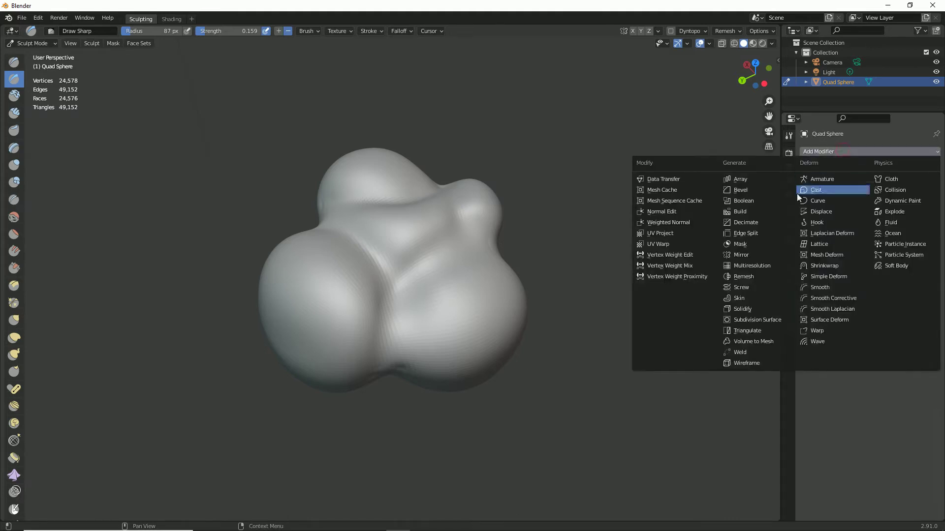
left_click(748, 277)
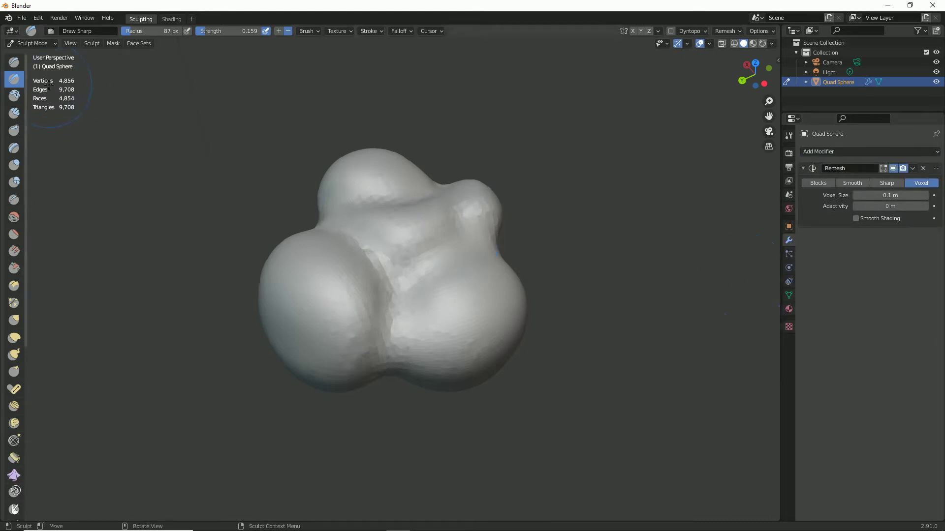
left_click(856, 218)
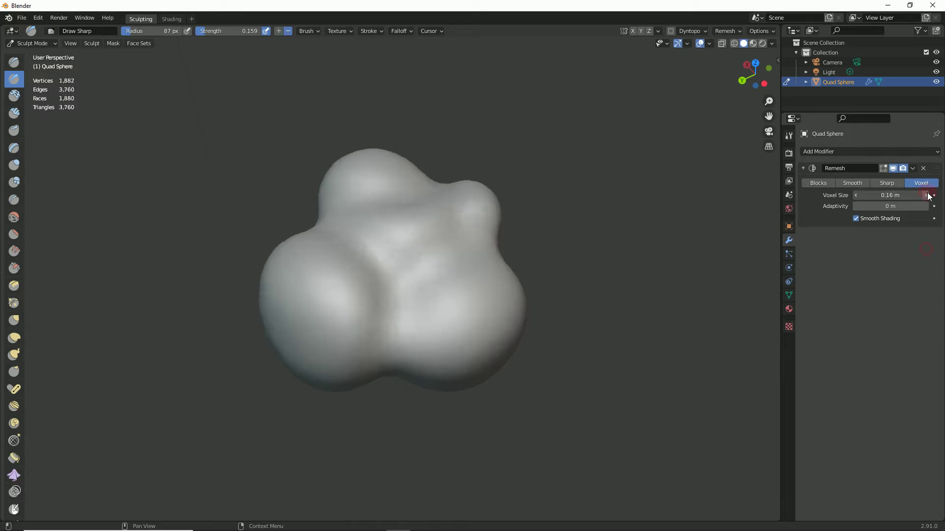
- Set the Remesh modifier's voxel size to 0.22 m and check the simplified cloud shape from another angle
left_click(927, 195)
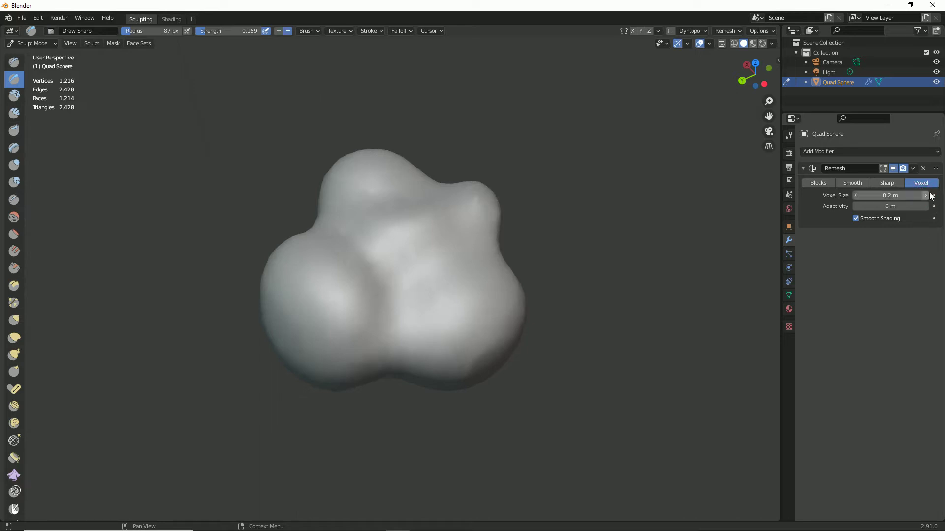
left_click(927, 195)
left_click(927, 195)
left_click(927, 195)
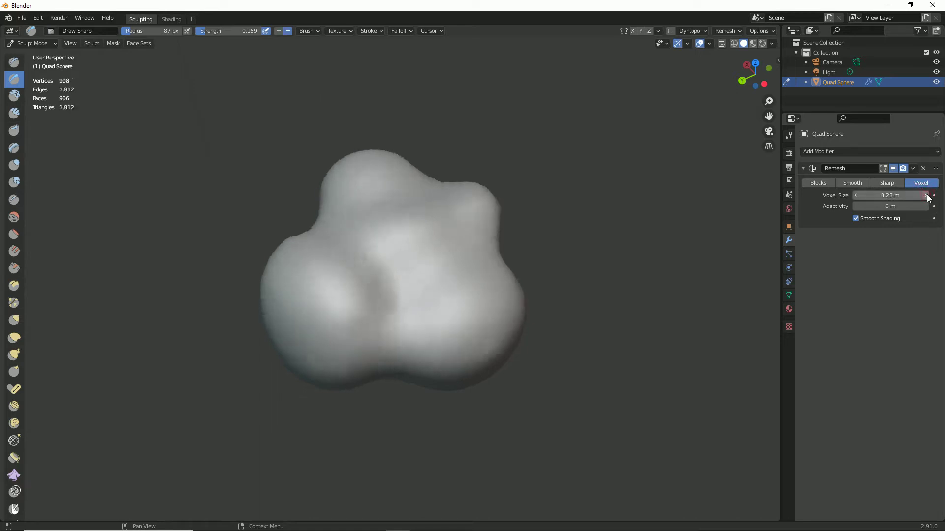
left_click(855, 196)
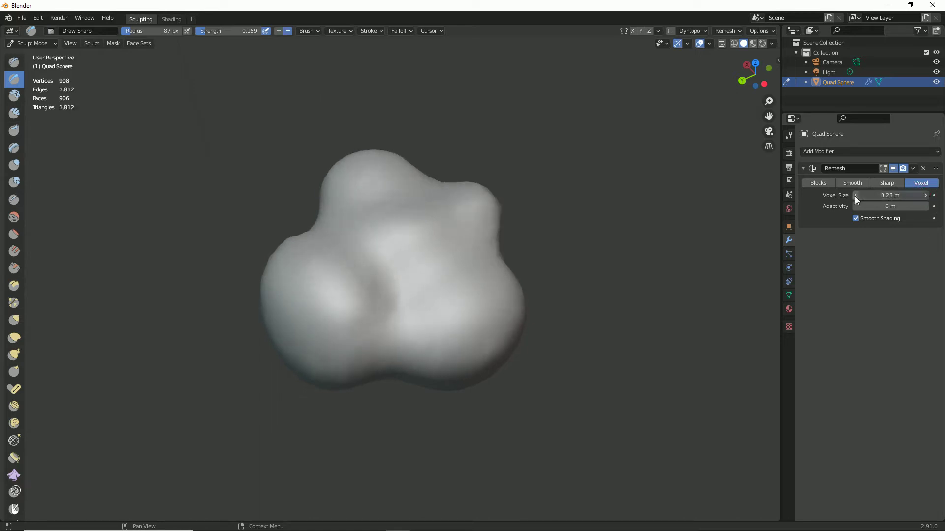
mouse_move(239, 404)
middle_mouse_down()
mouse_move(312, 342)
mouse_move(285, 331)
mouse_move(359, 367)
mouse_move(437, 375)
mouse_move(466, 327)
mouse_move(379, 307)
mouse_move(335, 344)
mouse_move(389, 368)
mouse_move(483, 374)
mouse_move(512, 320)
mouse_move(359, 302)
mouse_move(386, 363)
middle_mouse_up()
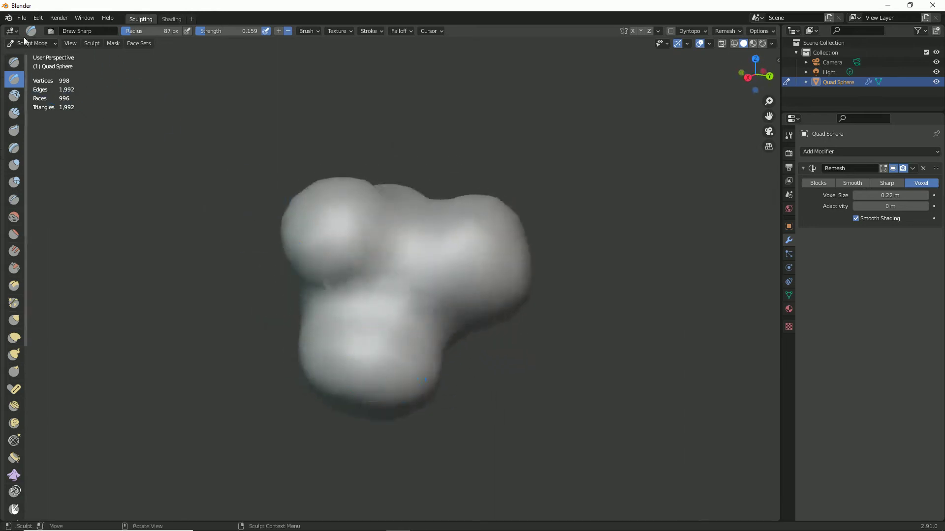
left_click(21, 19)
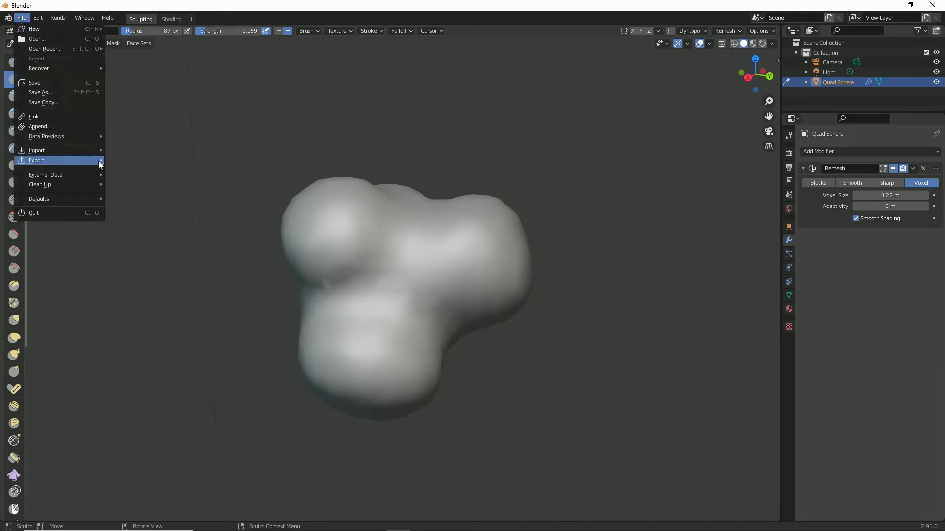
mouse_move(79, 165)
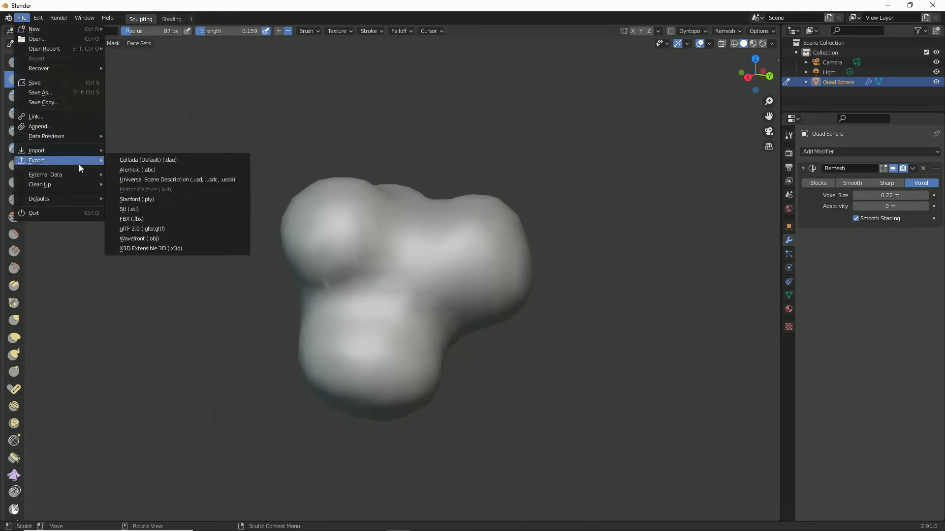
left_click(137, 219)
key("Escape")
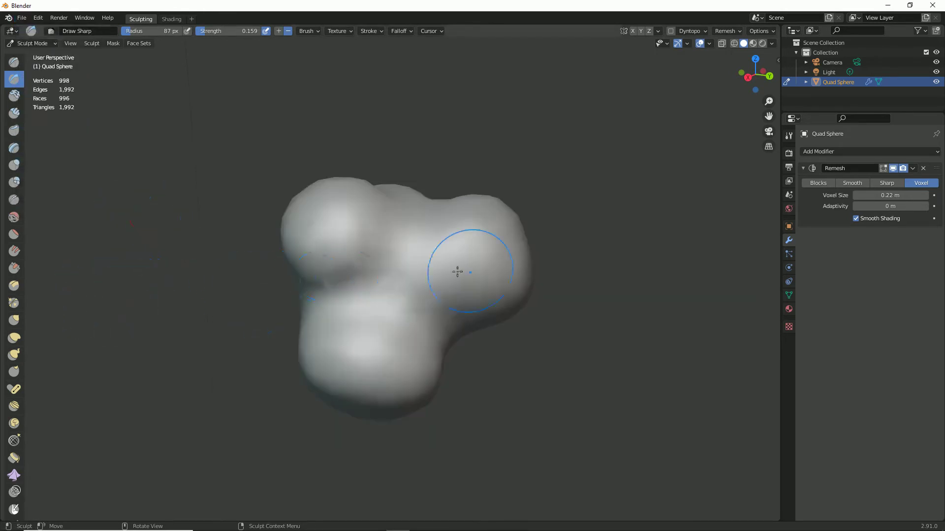
- Switch back to the Unreal Editor project with the RunClouds content folder
key("alt+Tab")
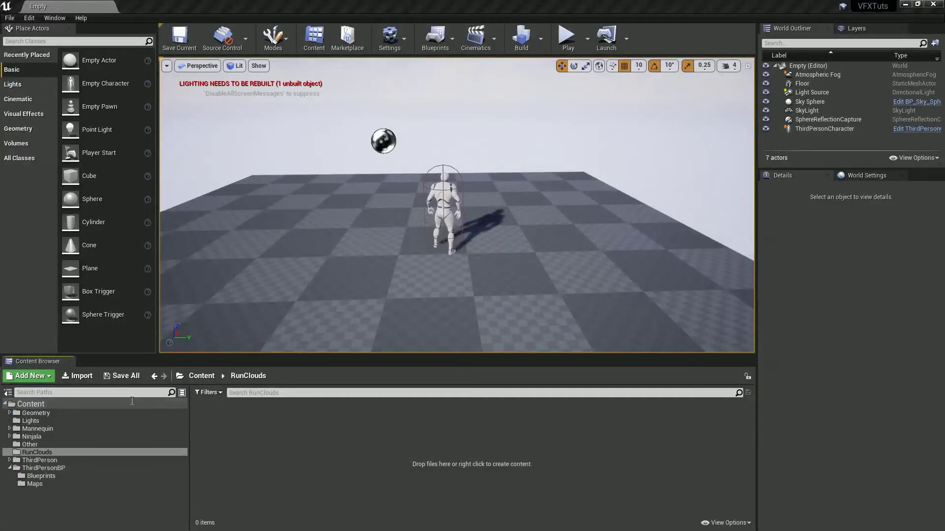
- Import the Cloud2 FBX mesh into the RunClouds folder, then place a test copy in the level and delete it
left_click(81, 376)
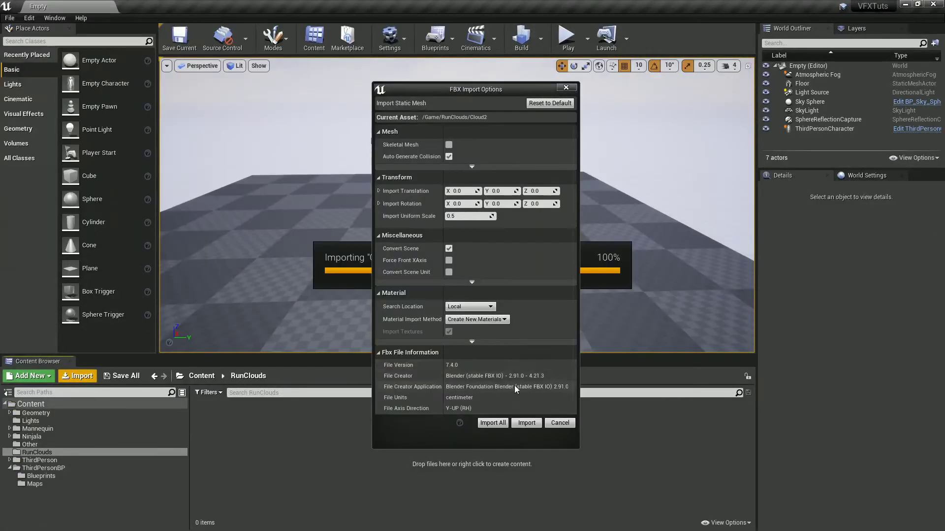
left_click(486, 424)
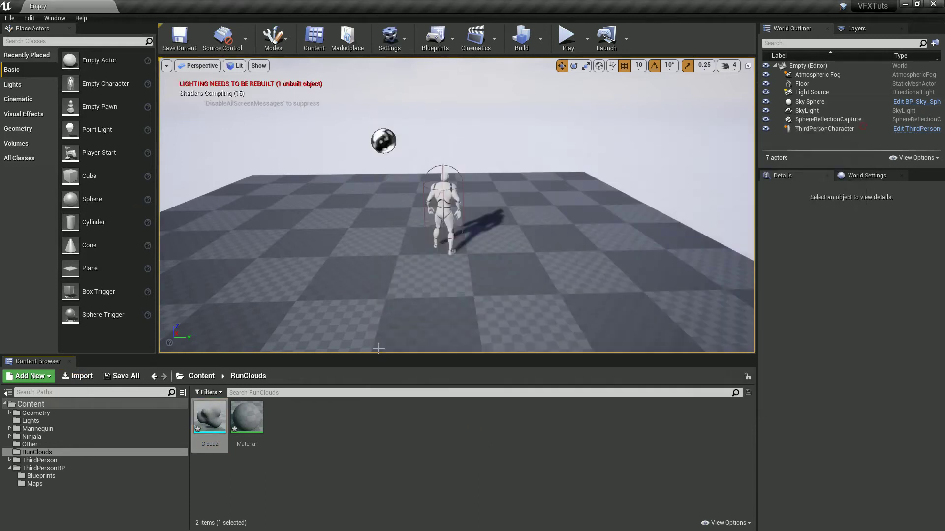
left_click_drag(199, 432, 279, 174)
key("Delete")
- Open the imported material, line up its Param node with Base Color, and set the Param color to a light grey of about 0.7
left_click(247, 419)
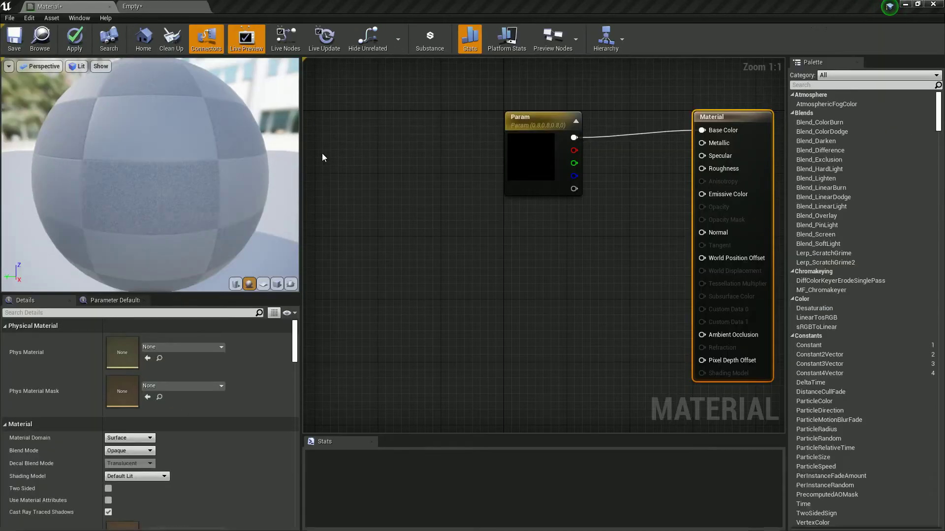
right_click_drag(332, 145, 372, 215)
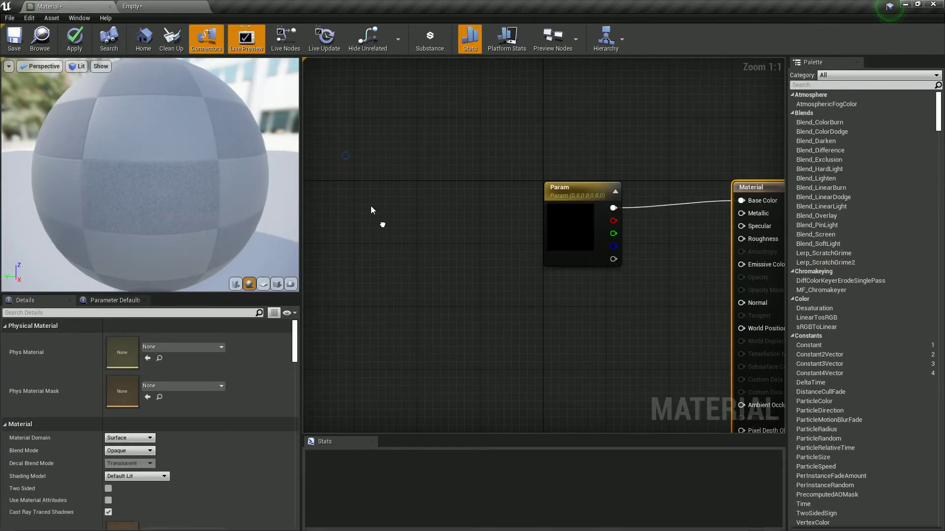
left_click_drag(580, 189, 556, 181)
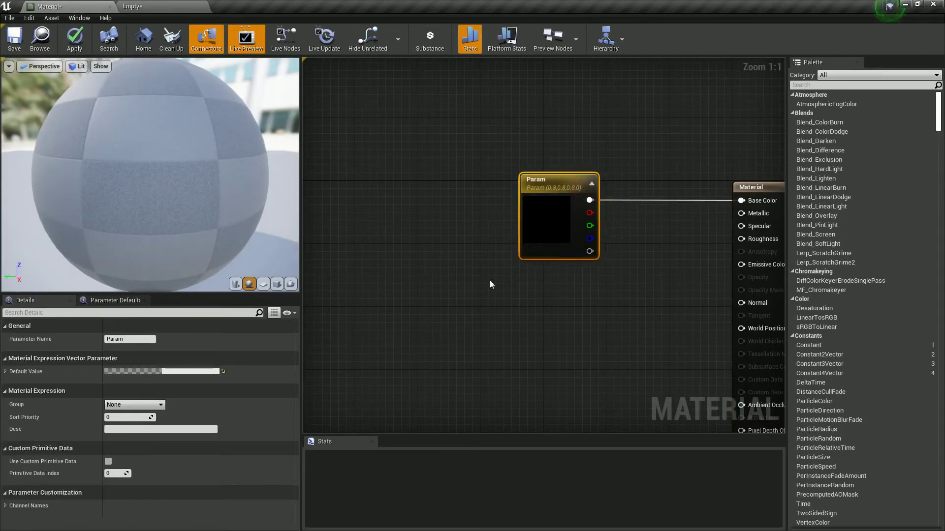
double_click(550, 237)
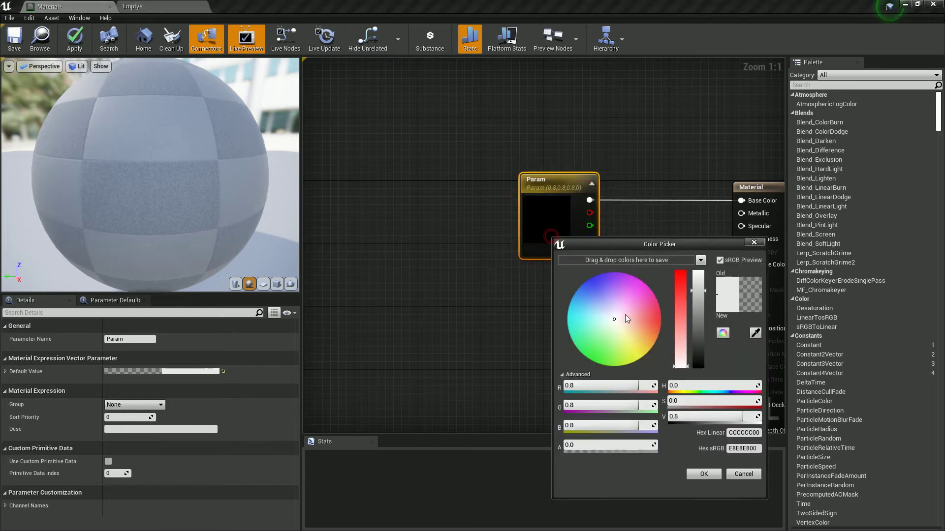
mouse_move(697, 291)
left_mouse_down()
mouse_move(696, 284)
mouse_move(698, 299)
left_mouse_up()
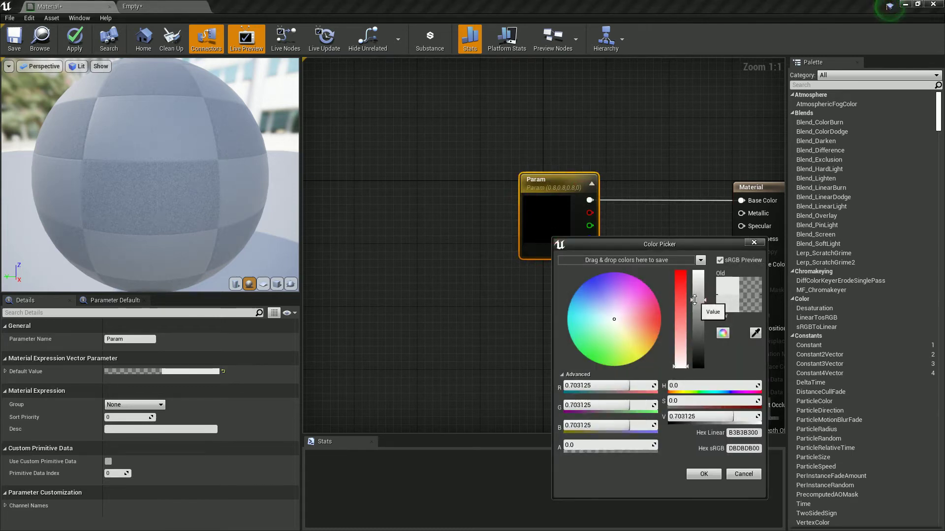
left_click(712, 475)
- Move the material's output node farther from the Param node, then save and close the material
right_click_drag(570, 276, 494, 279)
left_click_drag(686, 196, 717, 196)
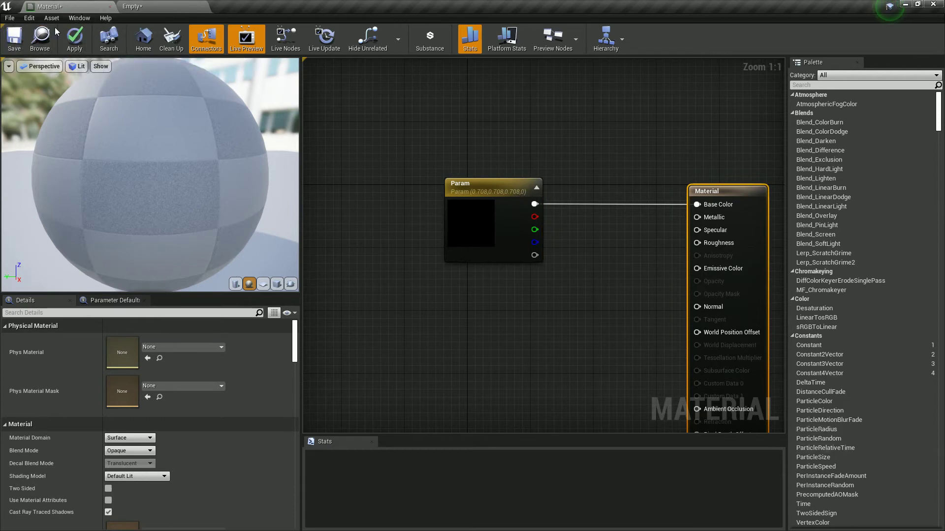
left_click(109, 7)
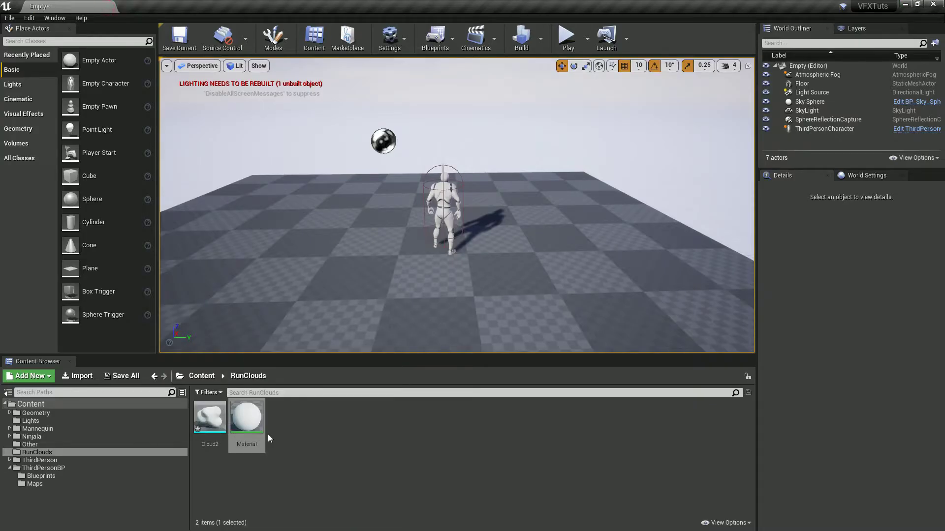
- Create a Particle System named RunCloud in the RunClouds folder
right_click(306, 412)
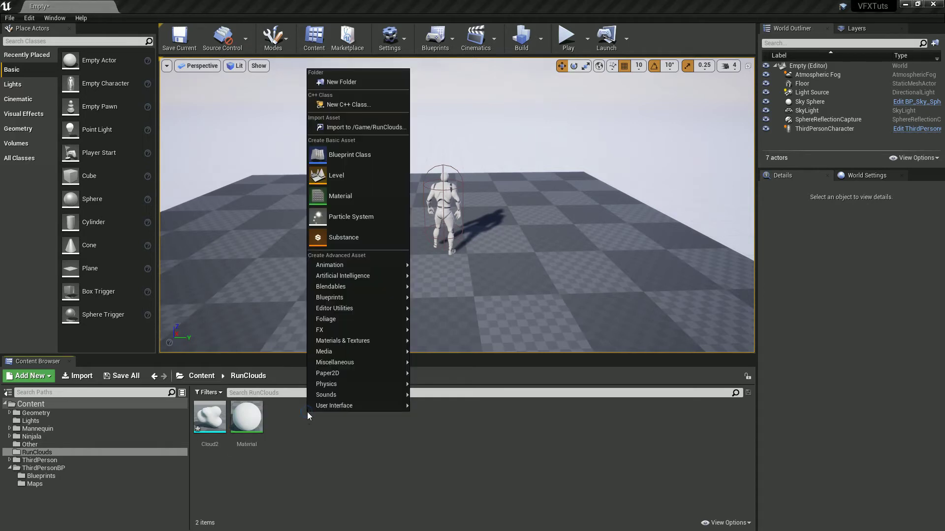
left_click(363, 222)
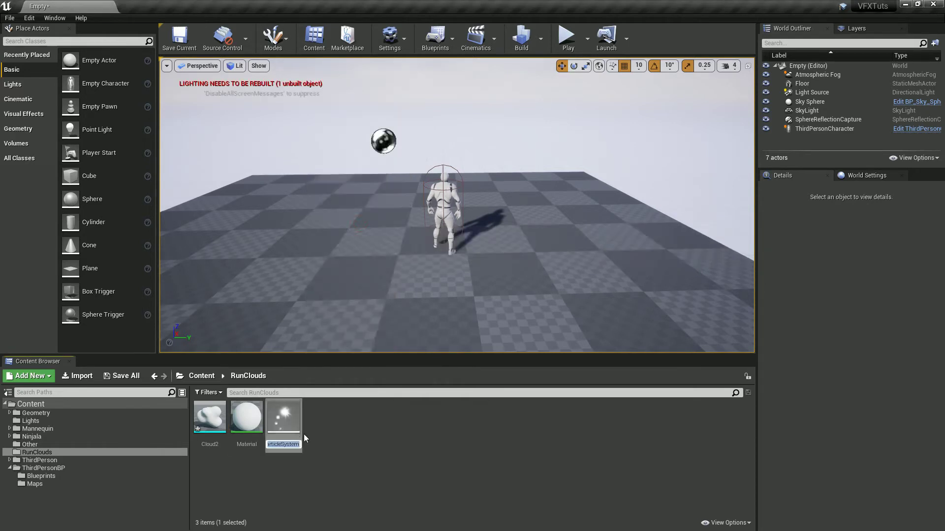
type("RunCloud")
key("Return")
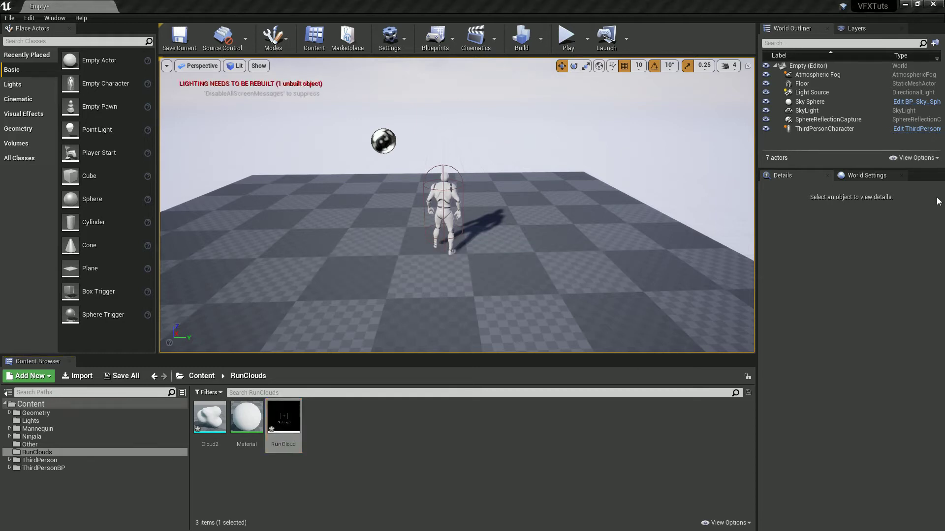
- Place the RunCloud particle system in the level and arrange its enlarged editor window beside the viewport
left_click_drag(937, 201, 593, 174)
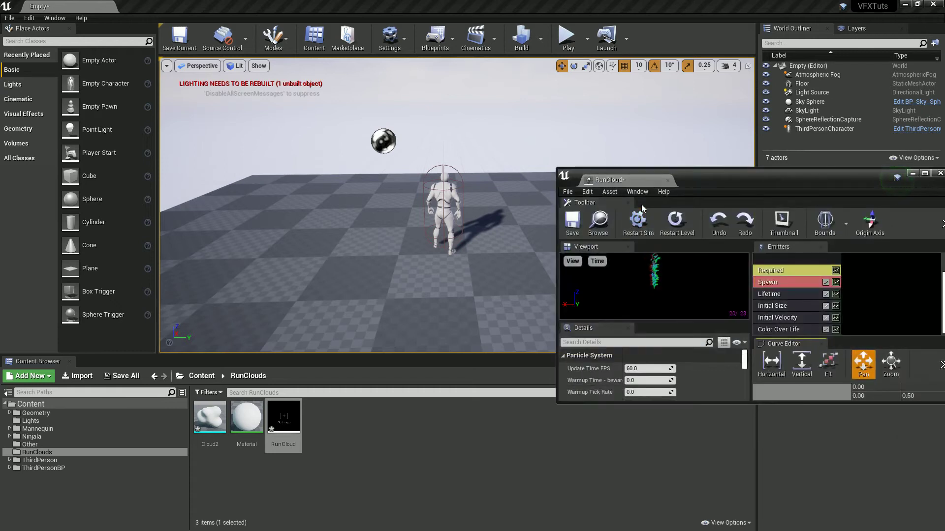
left_click_drag(288, 423, 320, 287)
right_click_drag(375, 293, 320, 302)
left_click_drag(724, 168, 748, 11)
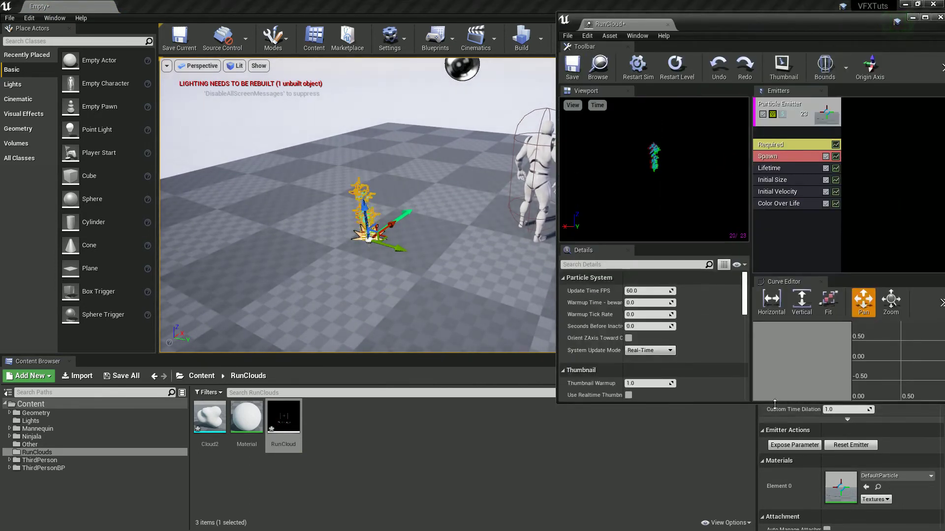
left_click_drag(775, 405, 777, 522)
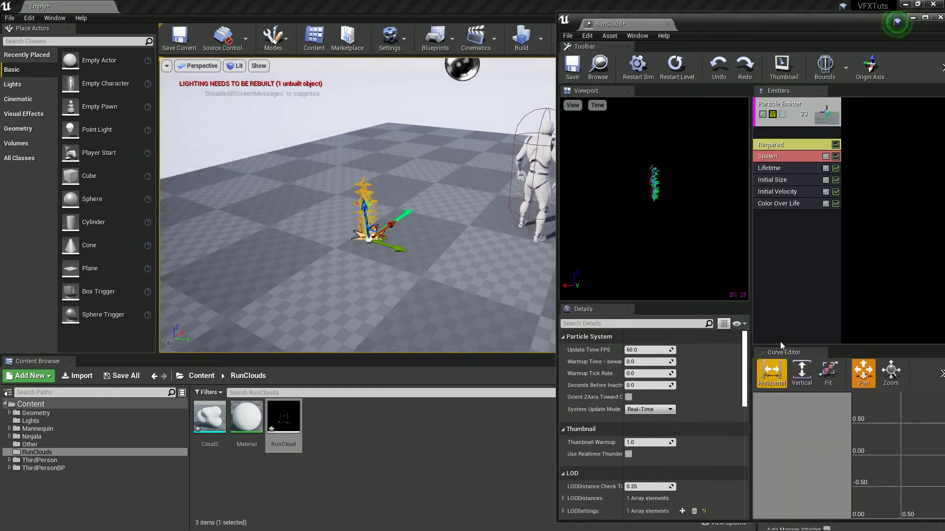
- Add a Mesh Data type module to the particle emitter and assign Cloud2 as its mesh
right_click(785, 249)
mouse_move(813, 282)
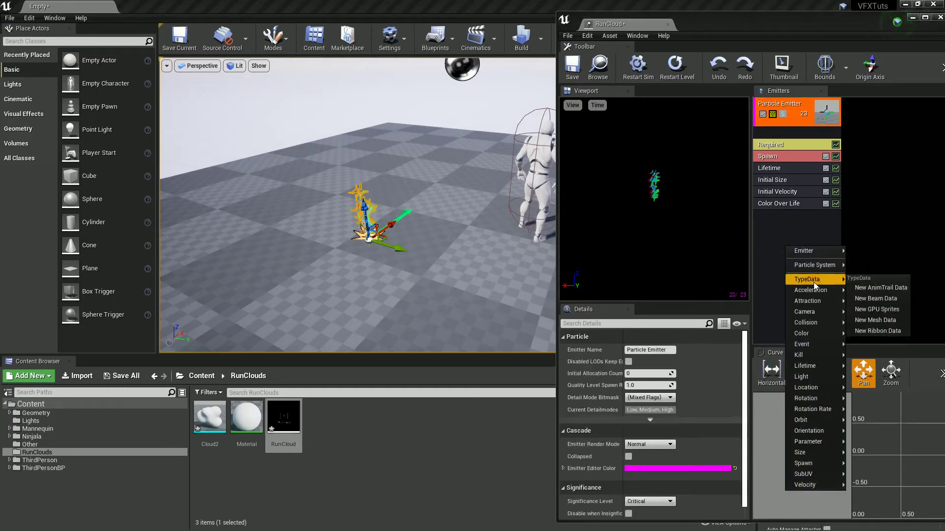
left_click(876, 320)
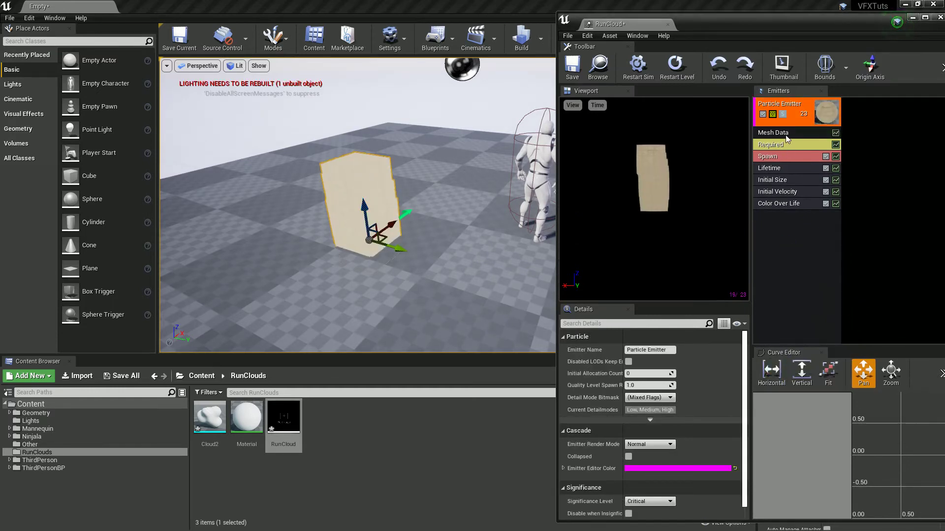
right_click(804, 268)
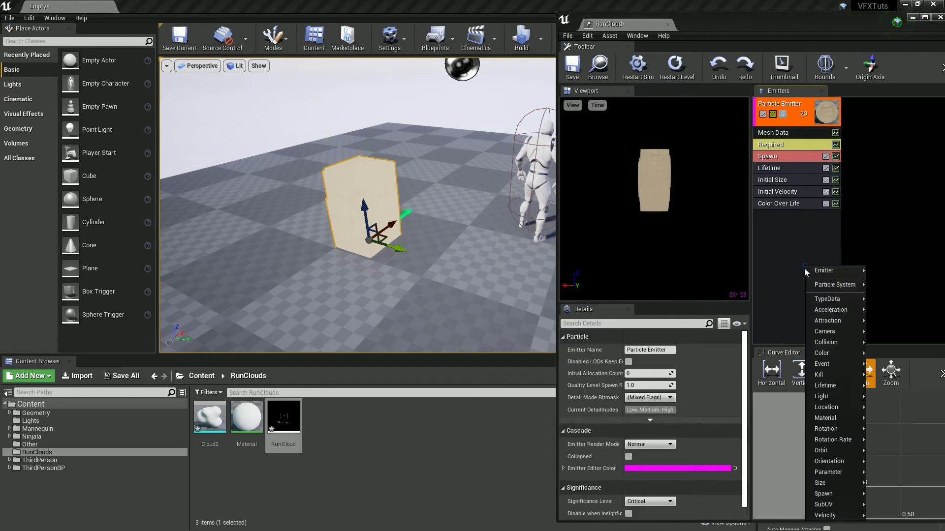
left_click(782, 133)
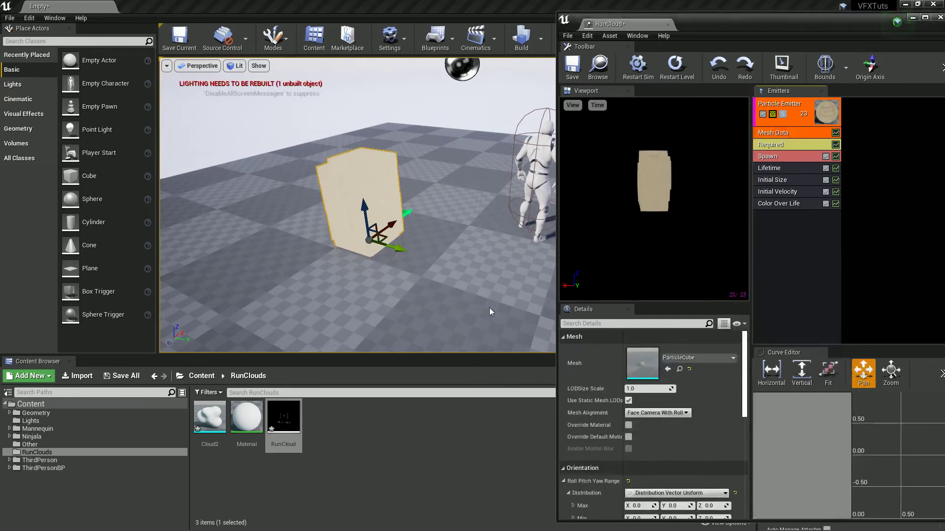
left_click_drag(210, 417, 647, 365)
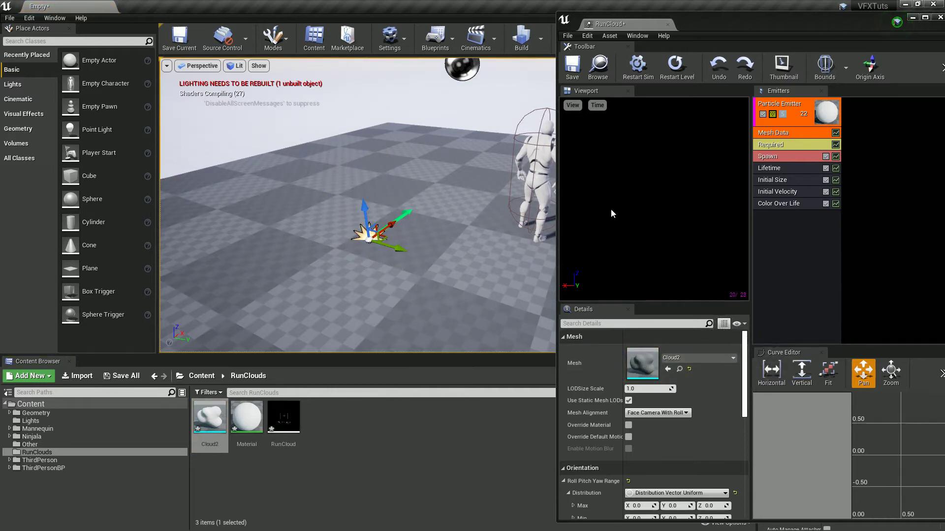
- Set the Initial Size maximum to 0.5 on X, Y and Z
right_click_drag(404, 213, 425, 215)
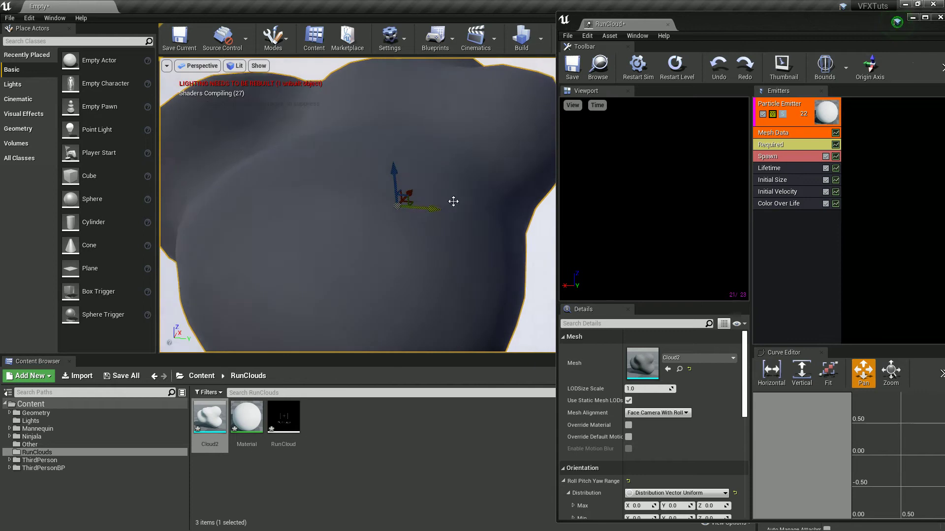
left_click(782, 180)
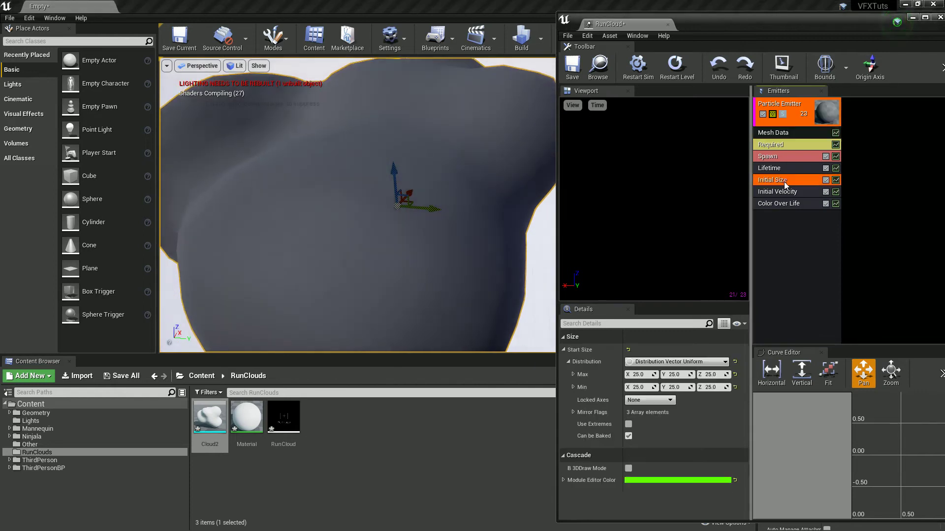
left_click(640, 375)
type("0.5")
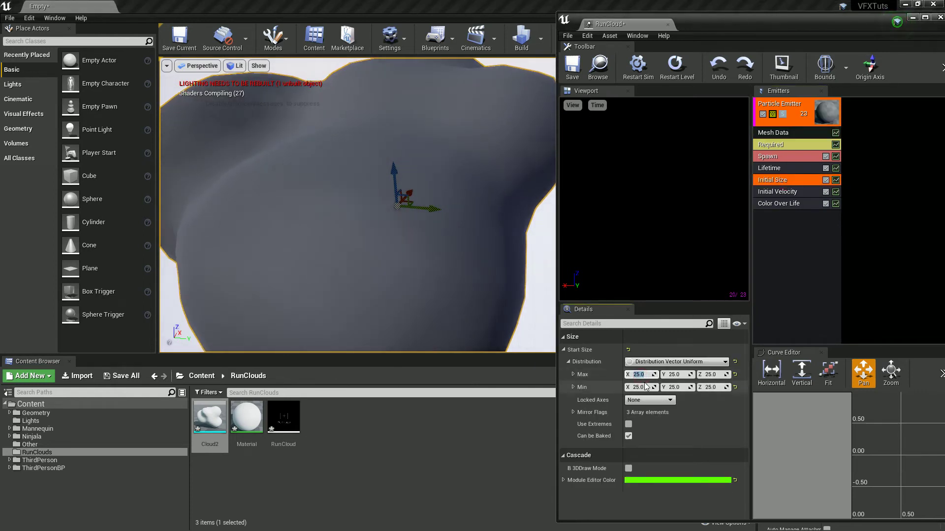
key("Tab")
type("0.5")
key("Tab")
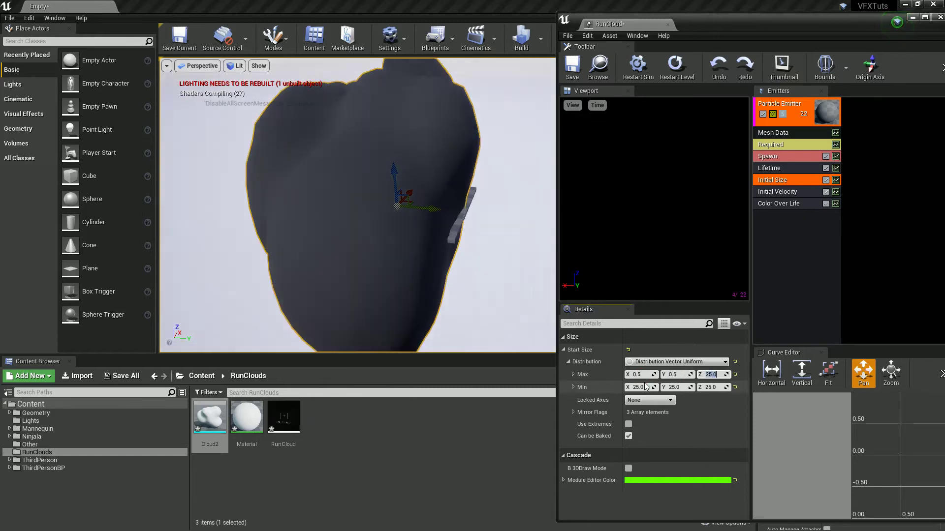
type("0.5")
key("Tab")
- Set the Initial Size minimum to 0.2 on X, Y and Z and check the cloud particles up close in the level
type("0.2")
key("Tab")
type("0.2")
key("Tab")
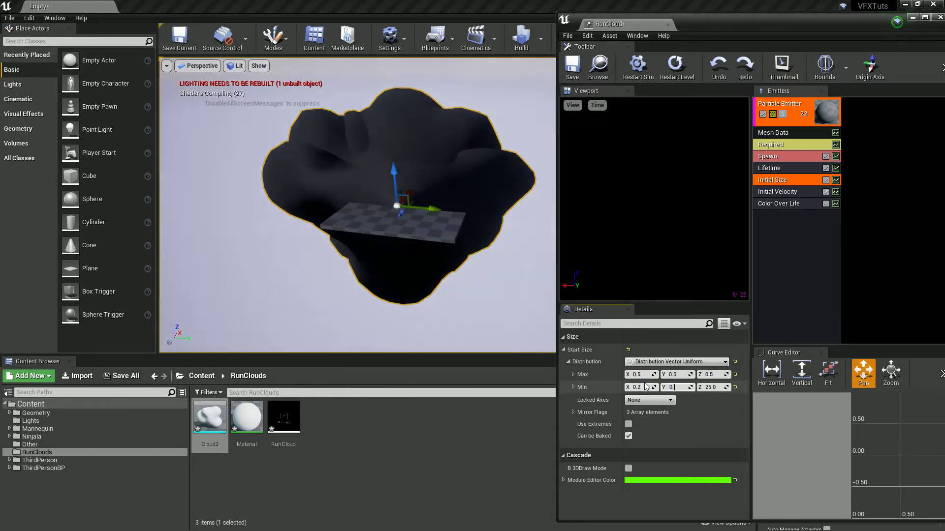
type("0.2")
key("Return")
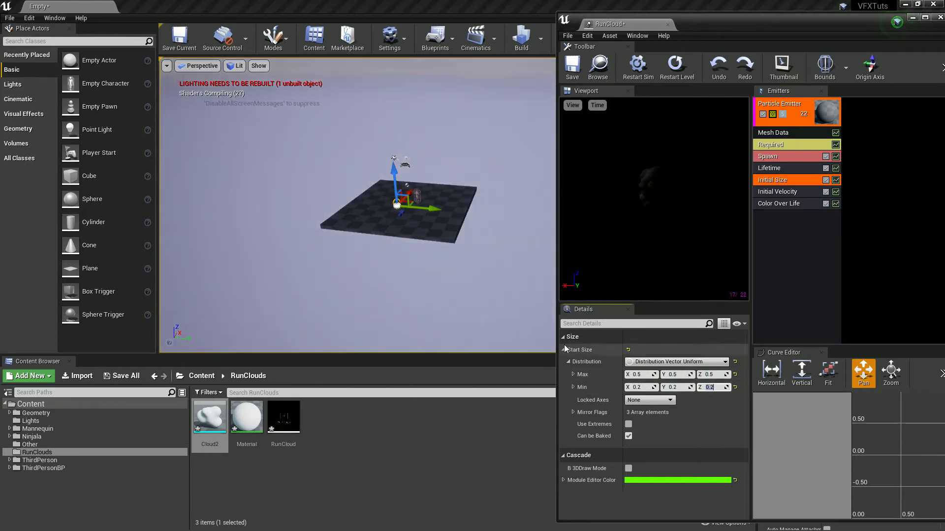
right_click_drag(376, 217, 392, 183)
key("w")
key("w")
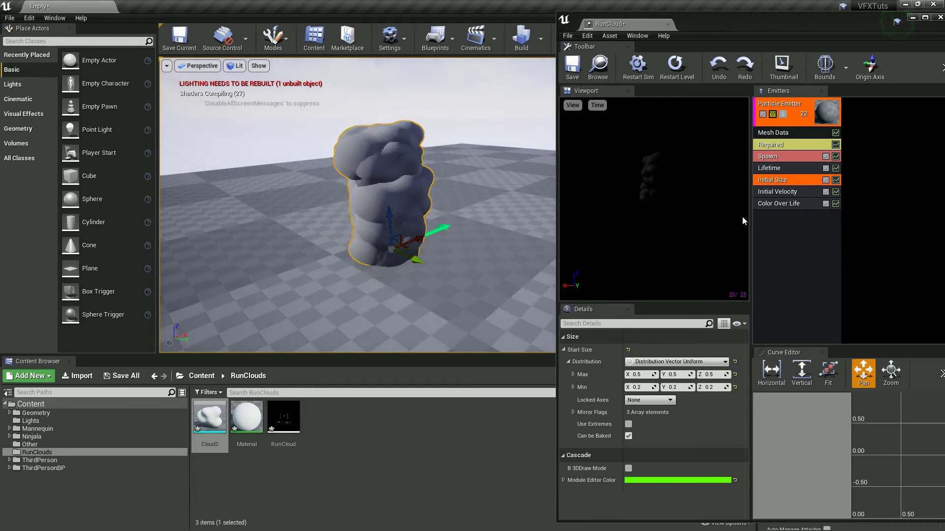
- Set the Initial Velocity maximum to 0.2 on X, 0.2 on Y and 10 on Z
left_click(778, 194)
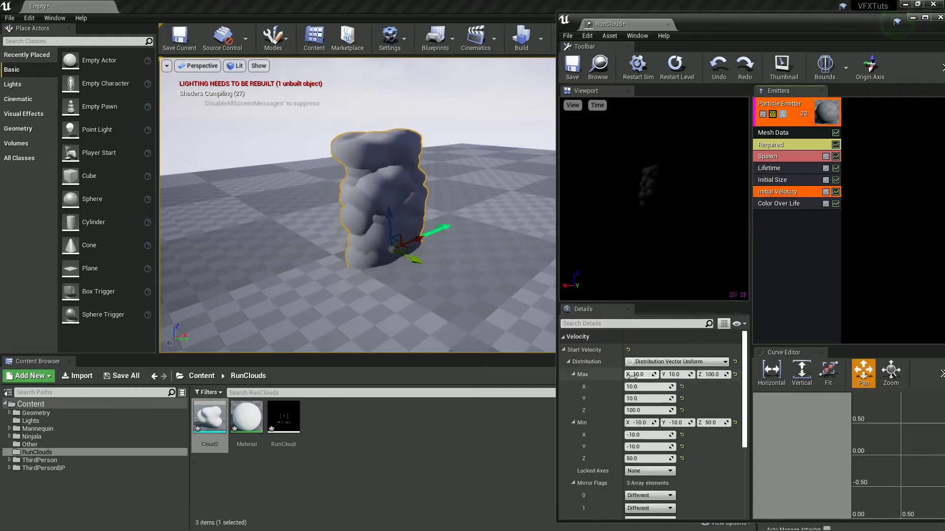
left_click(633, 374)
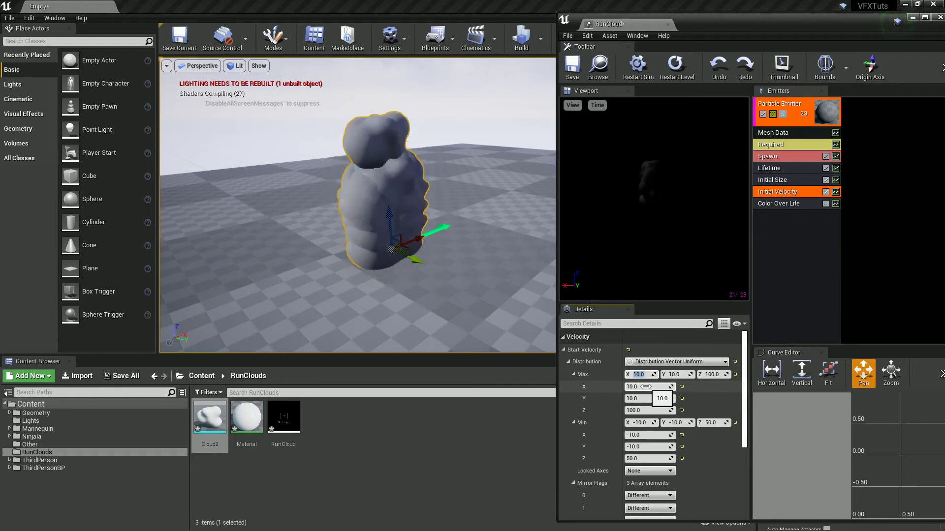
type("0.2")
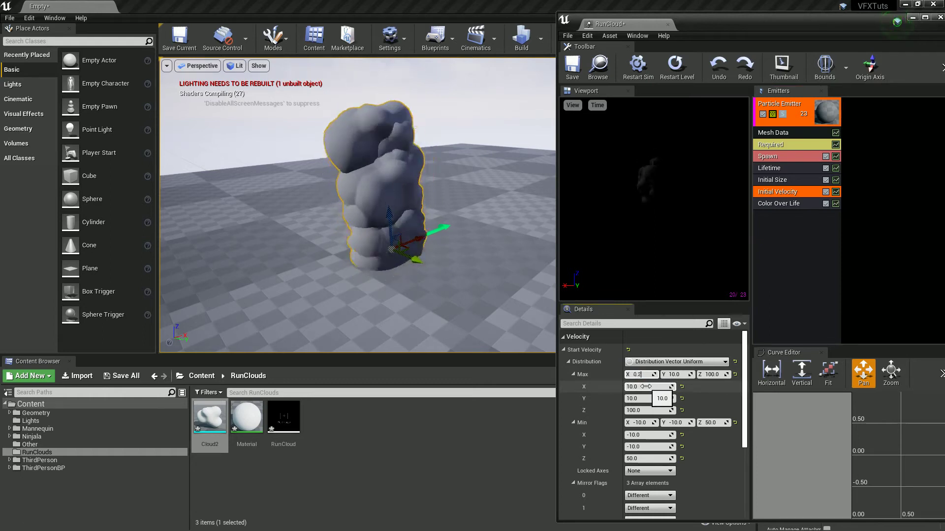
key("Tab")
type("0.2")
key("Tab")
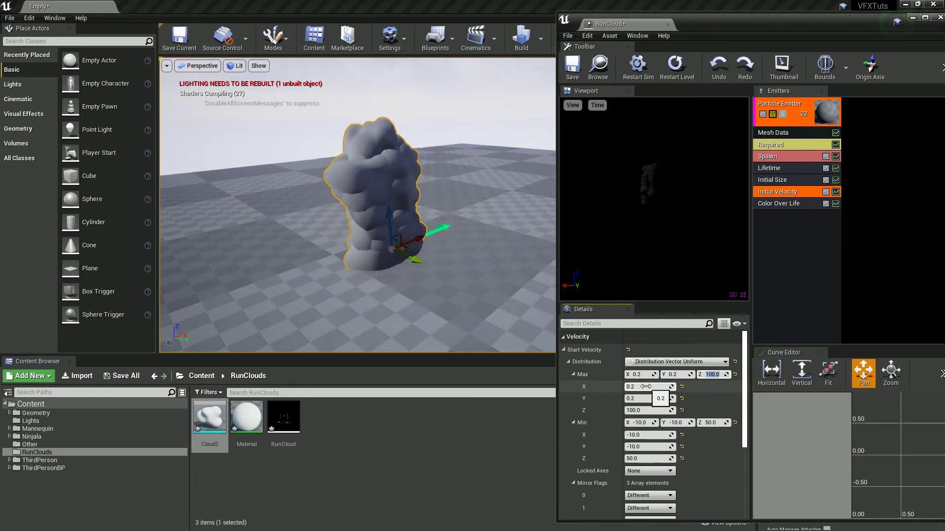
- Set the Initial Velocity minimum to -0.2 on X, -0.2 on Y and 5 on Z
left_click(640, 422)
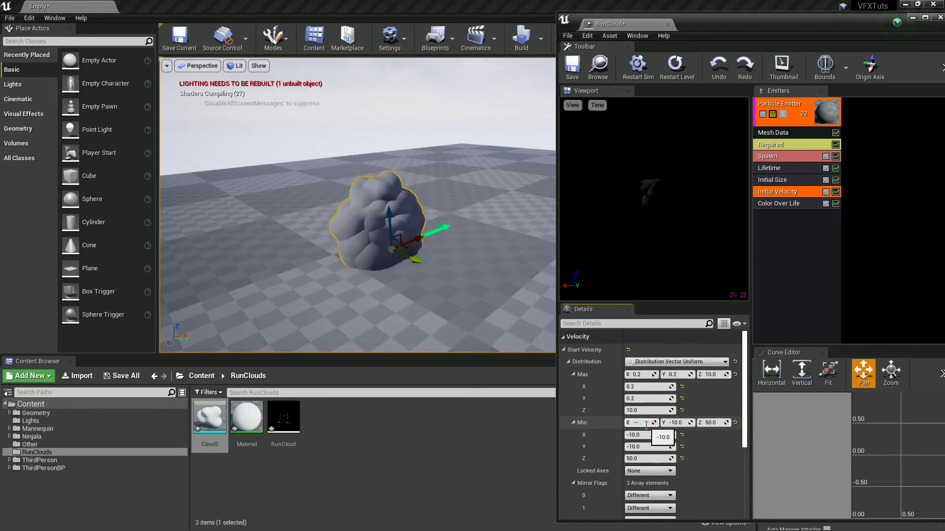
type("-0.2")
key("Tab")
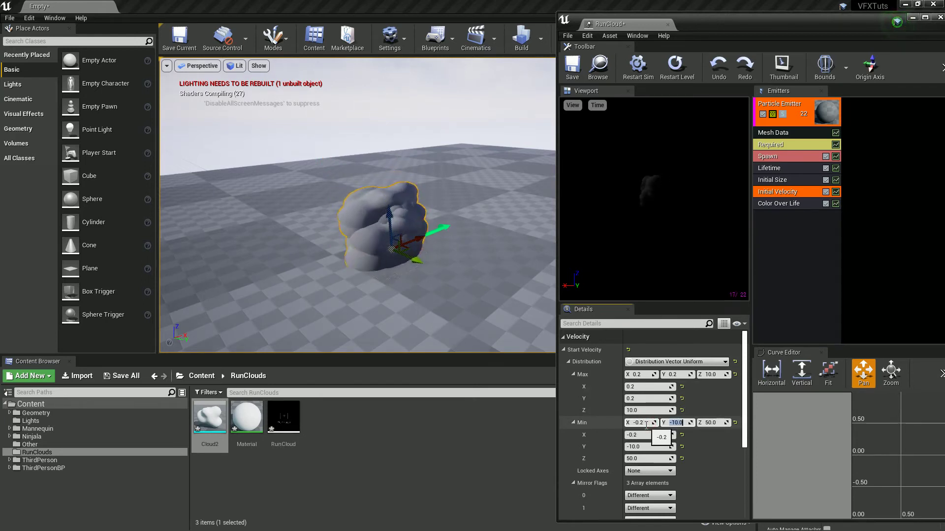
key("Tab")
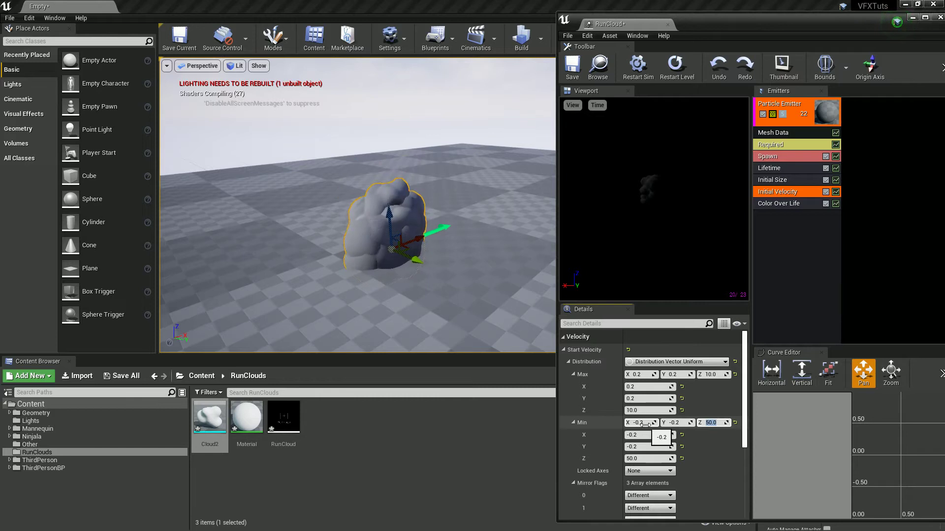
type("5")
key("Return")
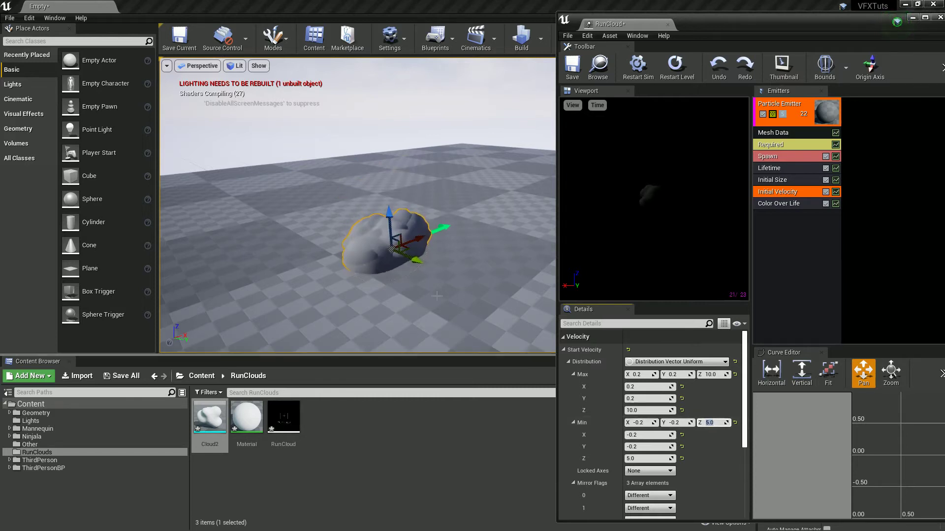
- Set the emitter's constant spawn rate to 8 and move the cloud emitter through the level to test the trail
left_click_drag(384, 214, 383, 203)
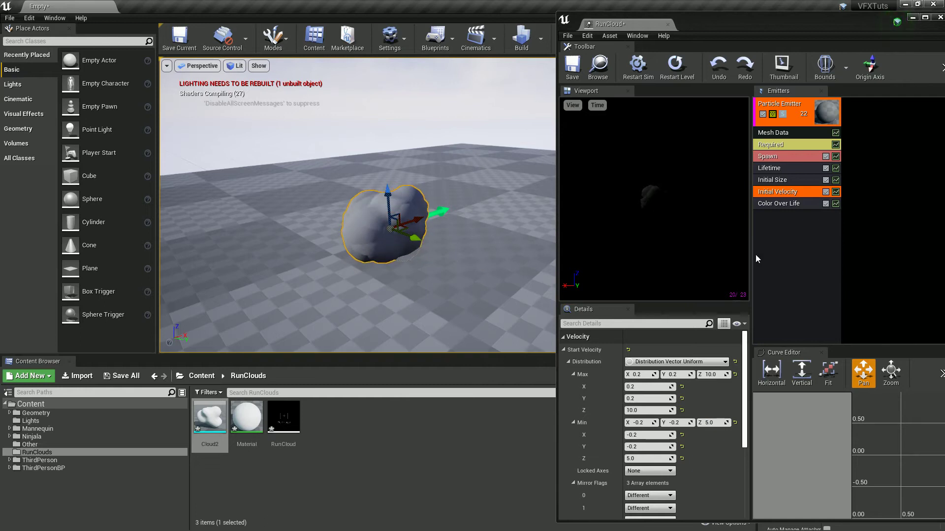
left_click(774, 157)
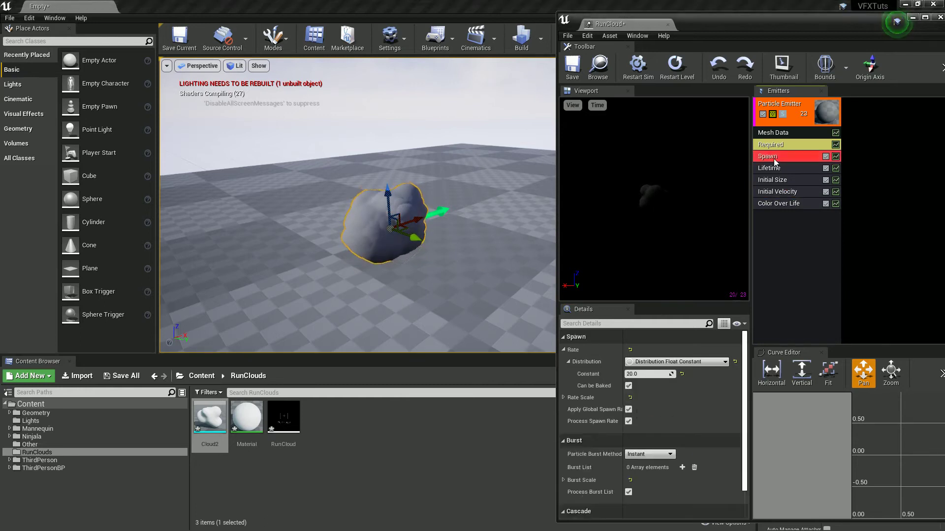
left_click(652, 375)
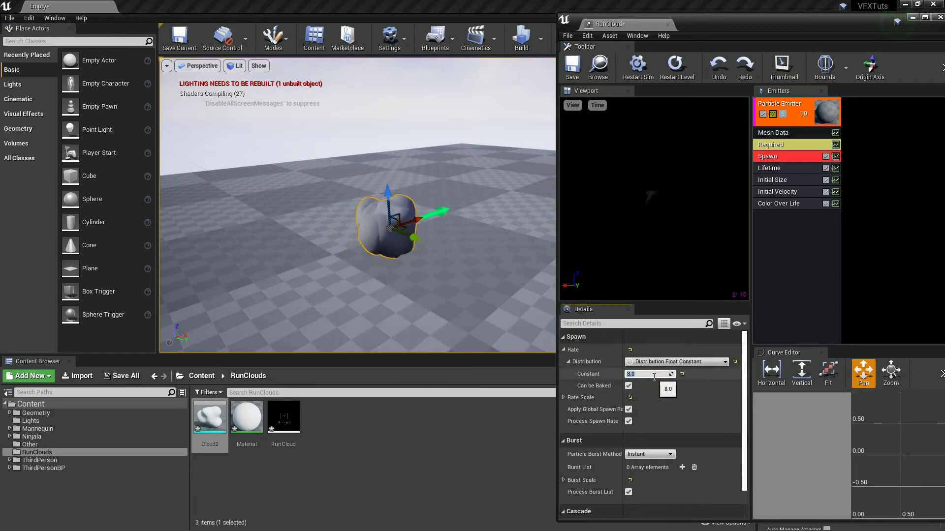
key("Return")
left_click_drag(422, 225, 439, 242)
- Add an Init Mesh Rotation Rate module to the particle emitter
right_click(777, 217)
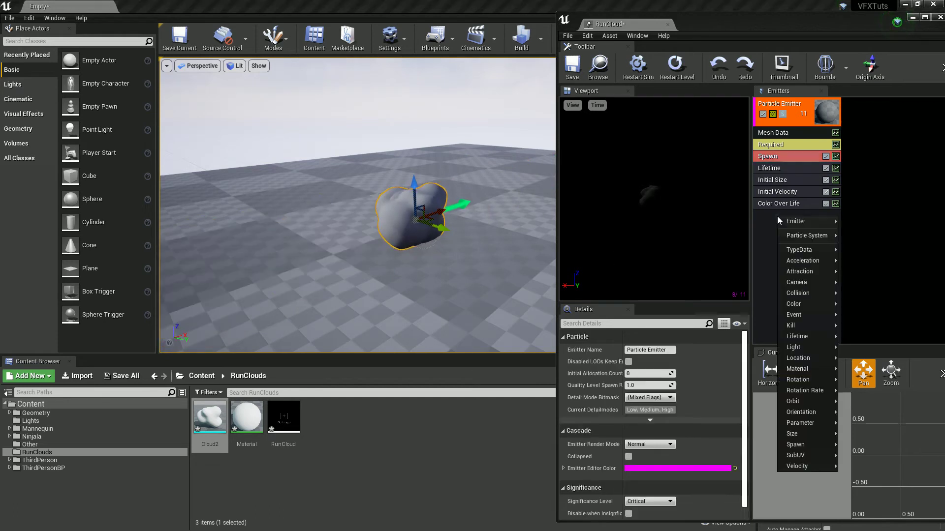
mouse_move(807, 389)
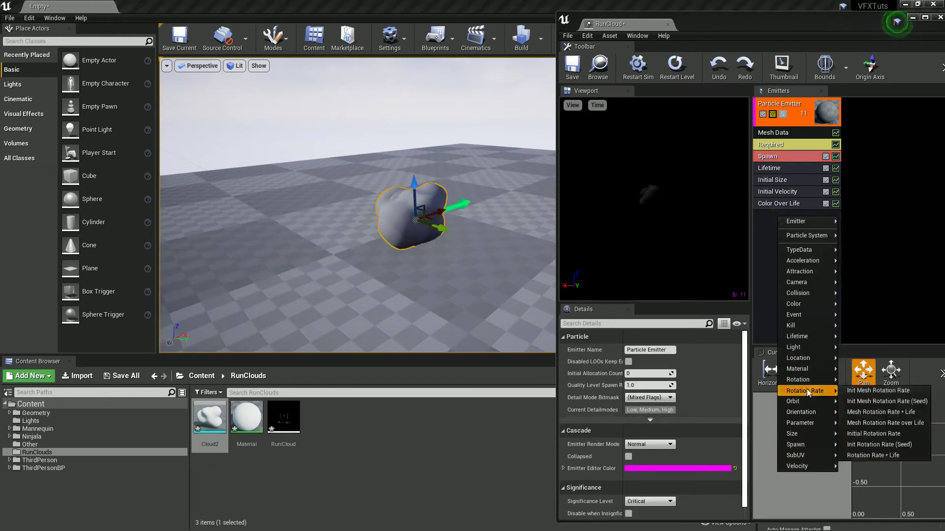
left_click(863, 389)
left_click(776, 216)
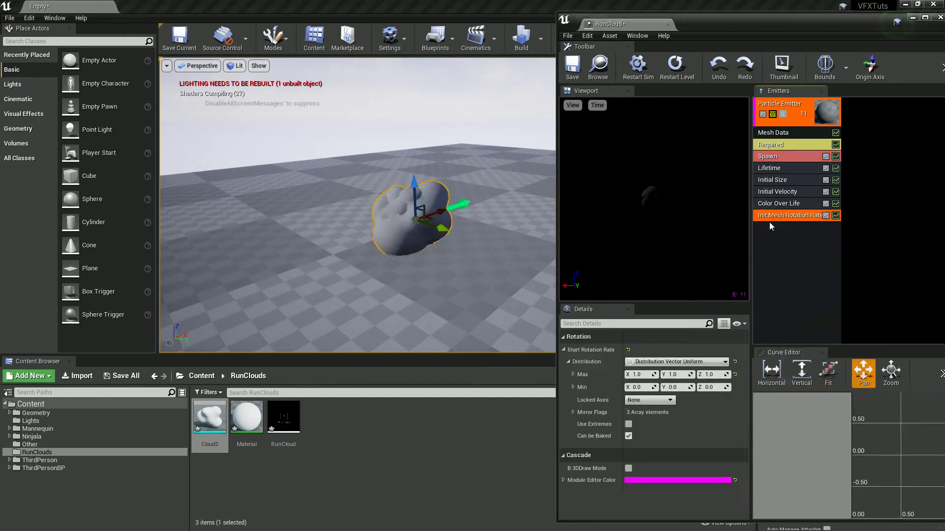
- Set the Start Rotation Rate maximum to 0.1 on X, Y and Z
left_click(633, 376)
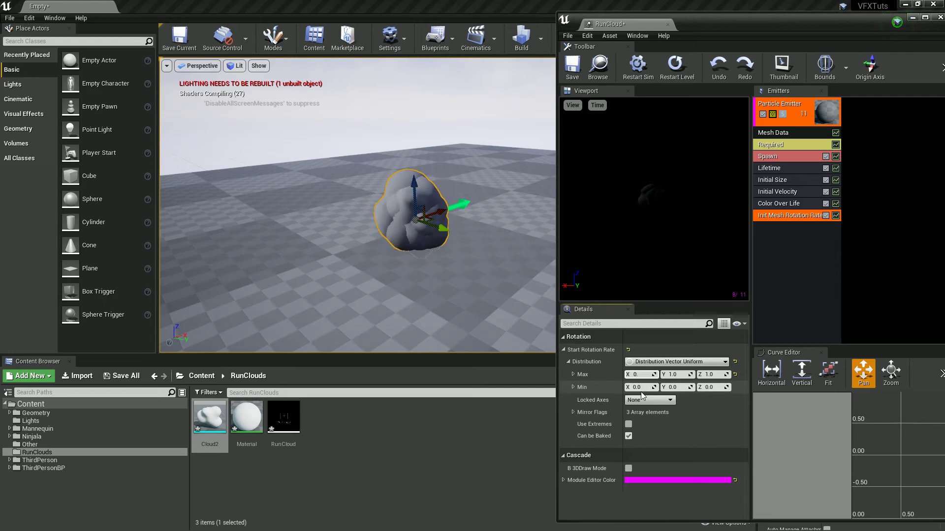
key("Tab")
type("0.1")
key("Tab")
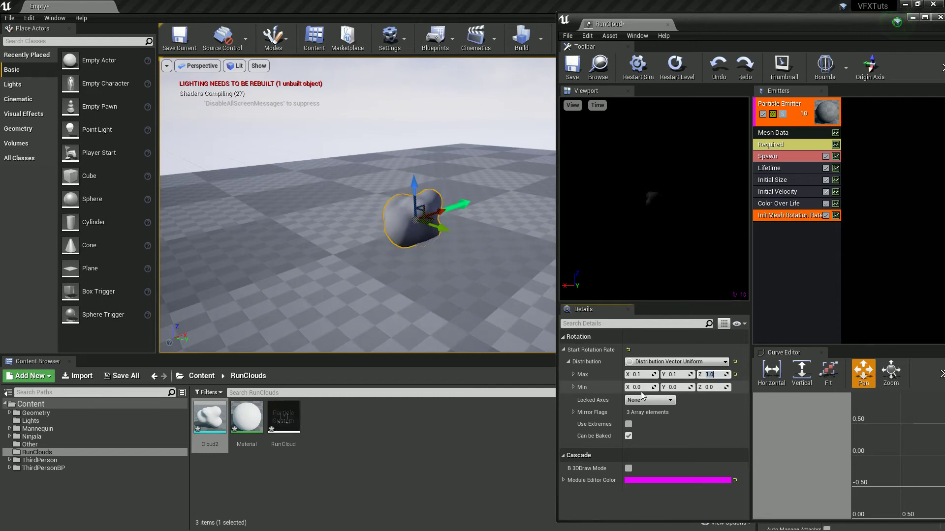
type("0.1")
key("Tab")
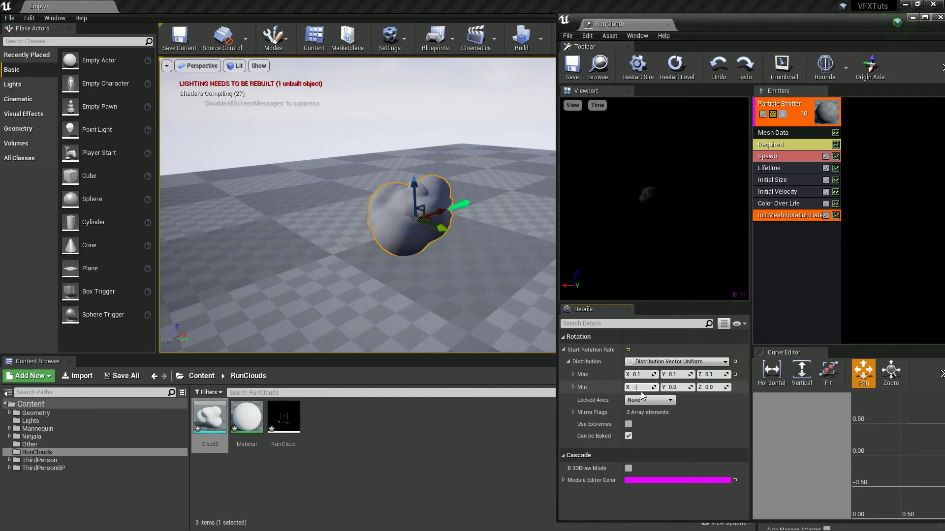
- Set the Start Rotation Rate minimum to -0.1 on X, Y and Z and move the emitter to test the trail
type("-0.1")
key("Tab")
type("-0.1")
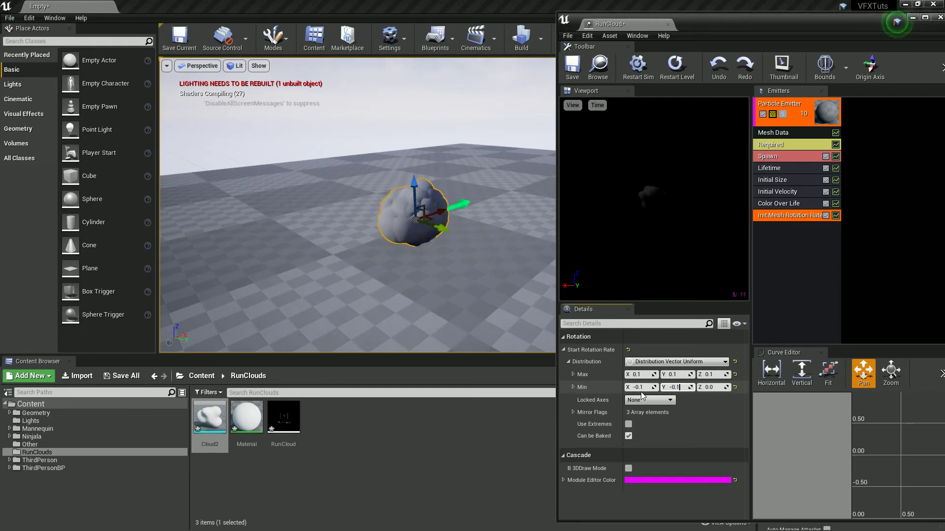
key("Tab")
type("-0.1")
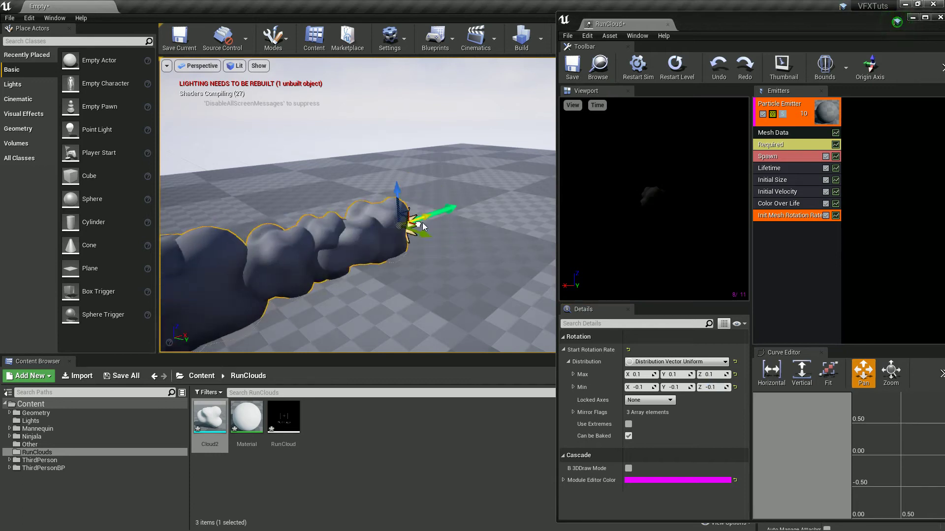
left_click_drag(436, 214, 492, 207)
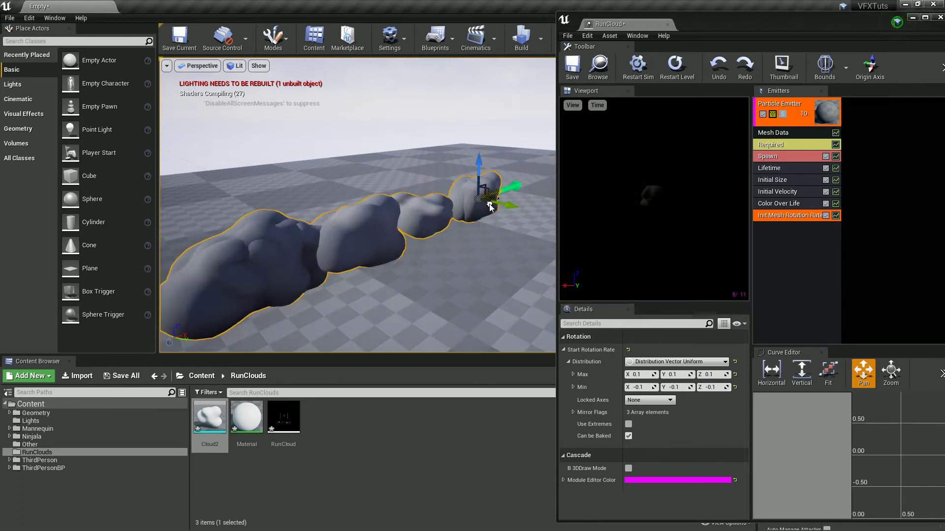
- In the Mesh Data module, set the Roll Pitch Yaw Range maximum to 10 on X, Y and Z
left_click(775, 235)
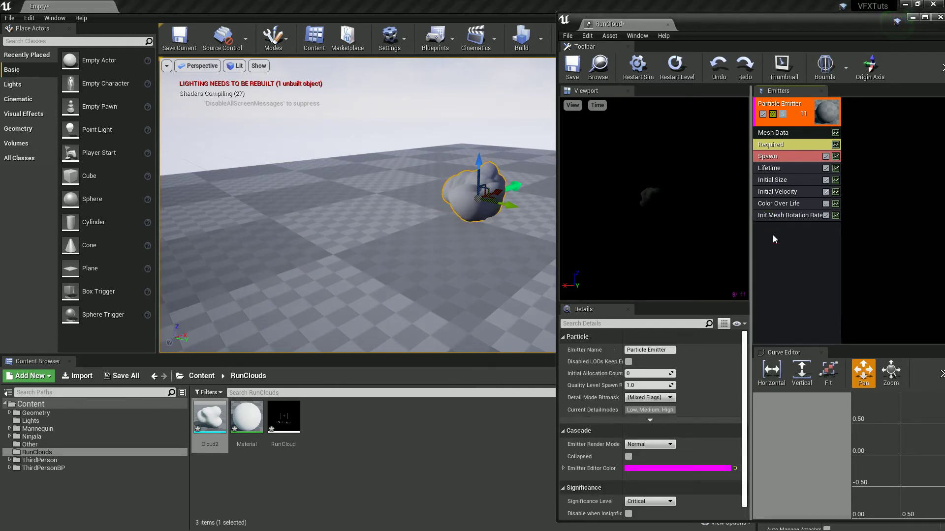
left_click(786, 134)
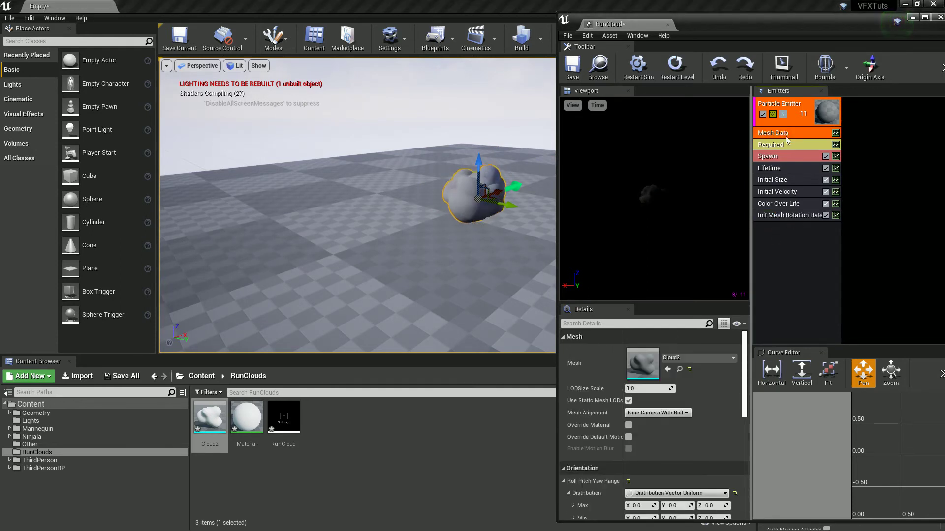
scroll(588, 448, "down", 4)
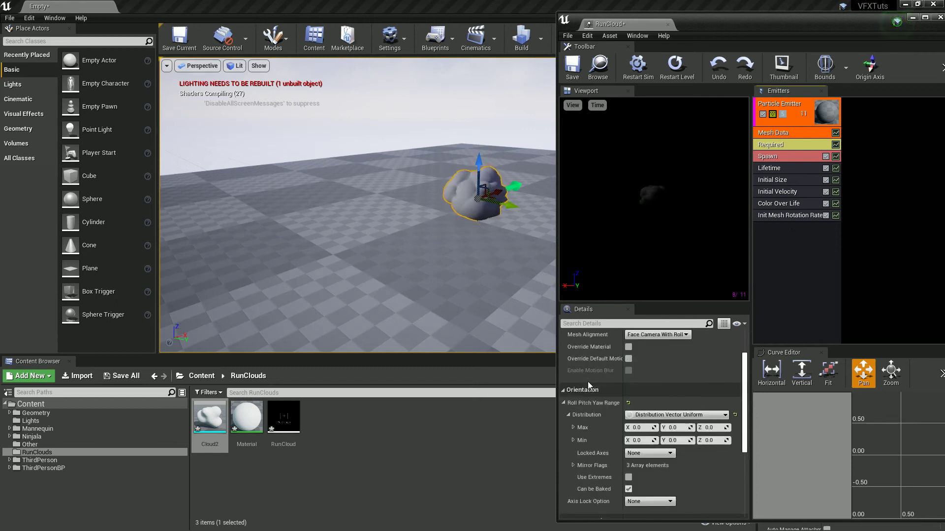
left_click_drag(495, 194, 337, 258)
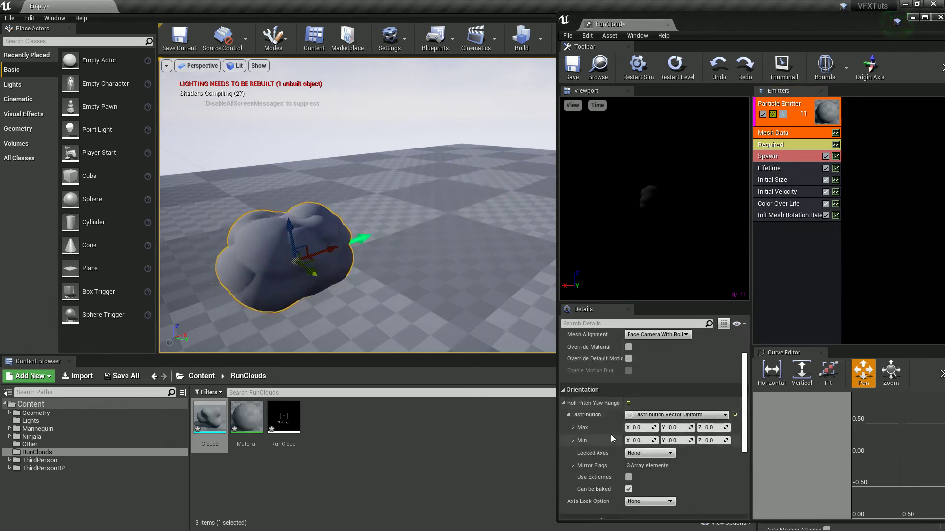
left_click(639, 427)
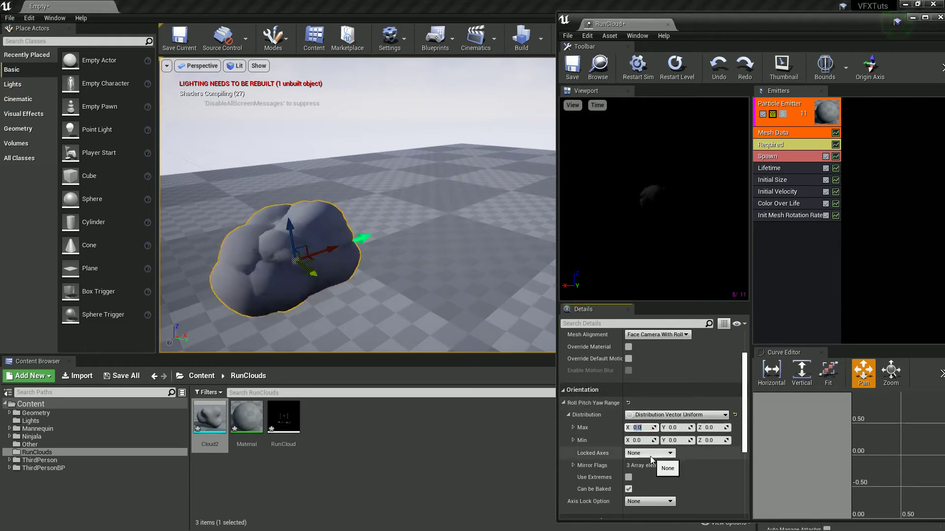
type("10")
key("Tab")
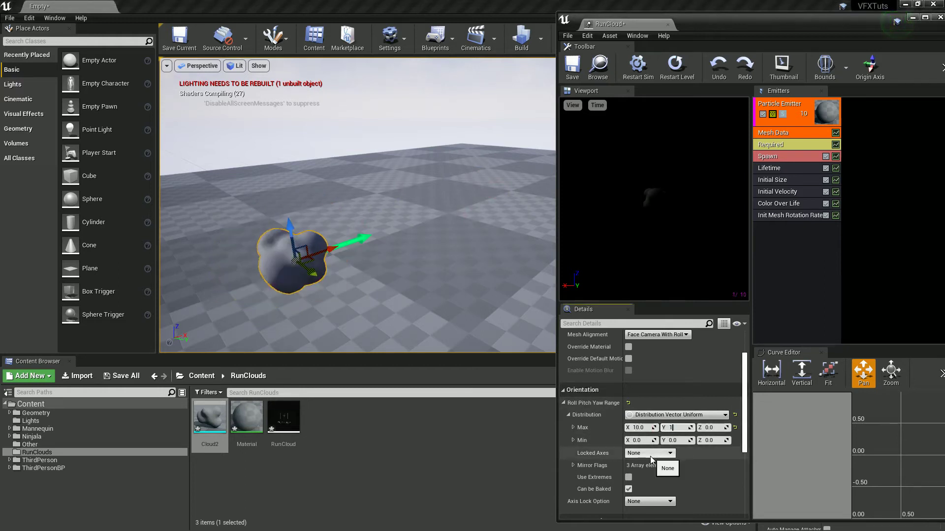
type("10")
key("Tab")
type("10")
key("Tab")
- Set the Roll Pitch Yaw Range minimum to -10 on X, Y and Z and move the emitter around to test the trail
type("-10")
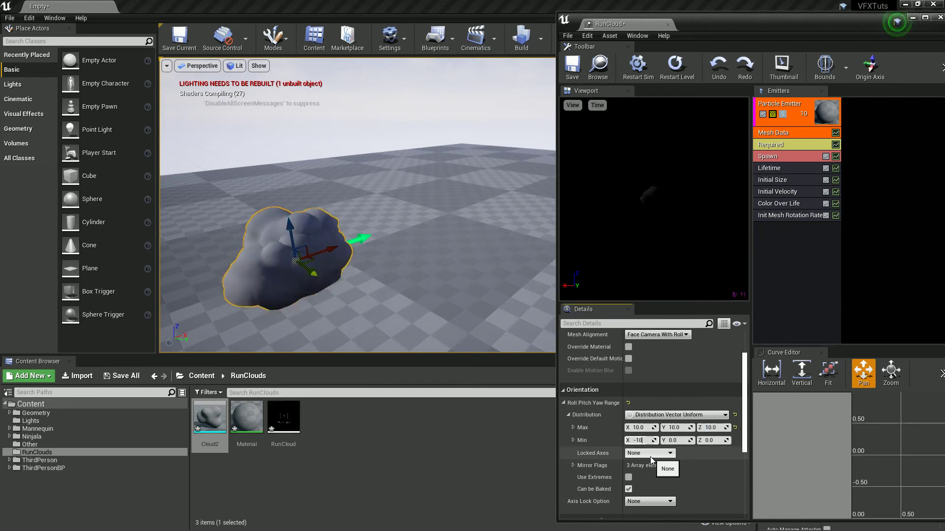
key("Tab")
type("-10")
key("Tab")
type("-10")
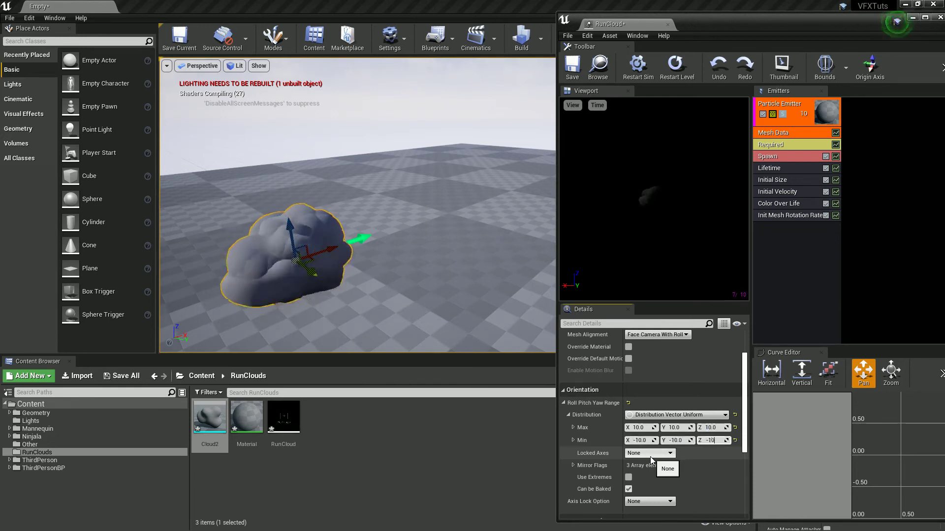
key("Return")
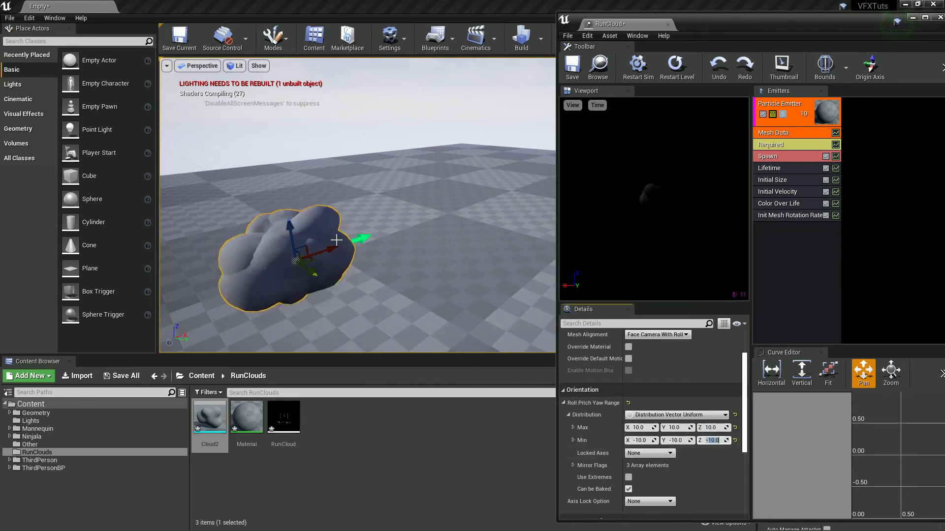
left_click_drag(333, 249, 282, 305)
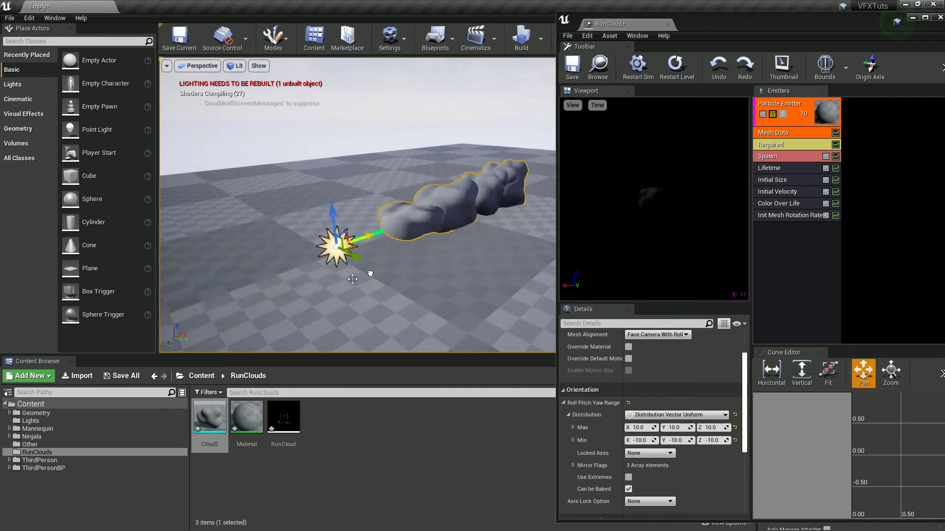
left_click_drag(352, 279, 507, 245)
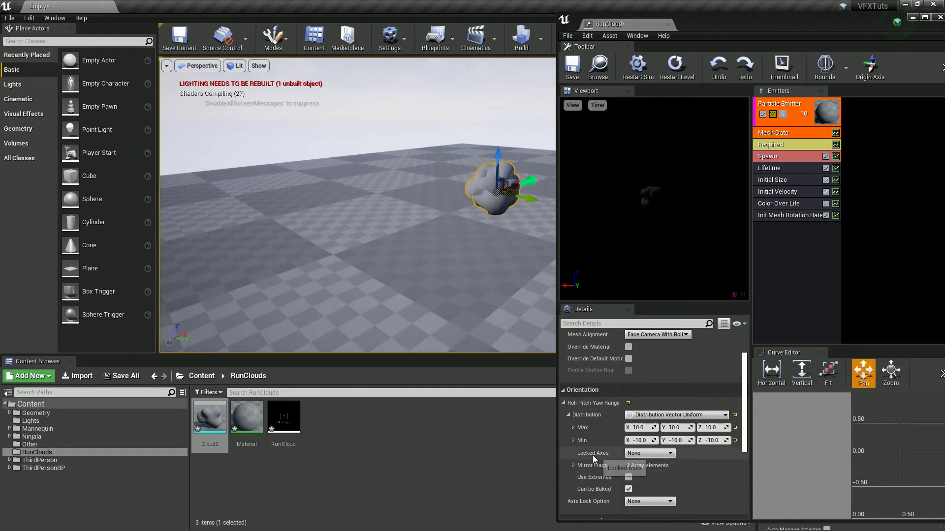
- Turn off Collisions Consider Particle Size in the Mesh Data module and move the emitter through the level to check the clouds
scroll(594, 456, "down", 1)
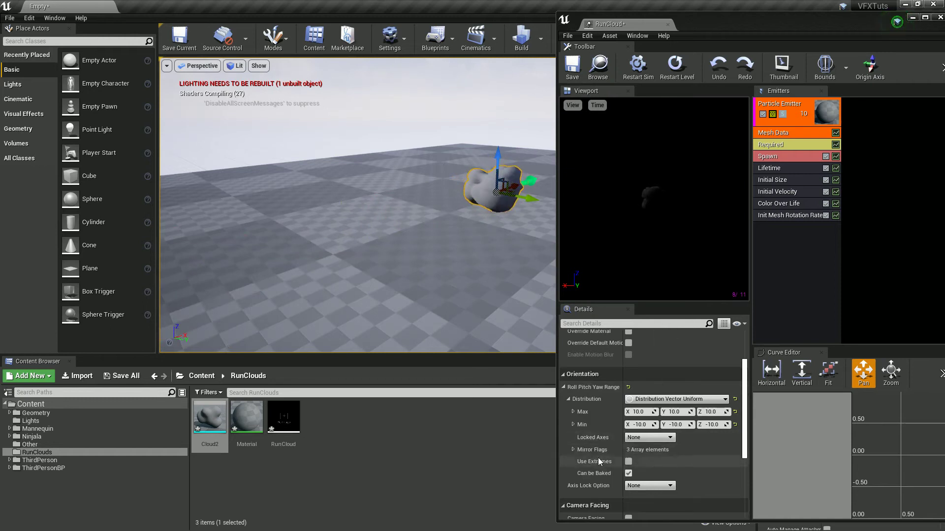
scroll(598, 458, "down", 7)
scroll(611, 407, "down", 1)
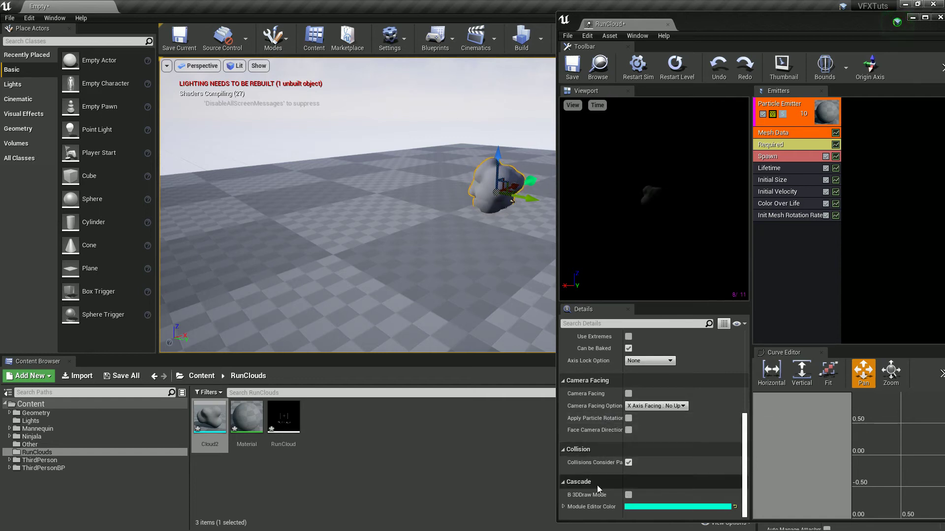
scroll(610, 497, "up", 4)
scroll(611, 491, "down", 4)
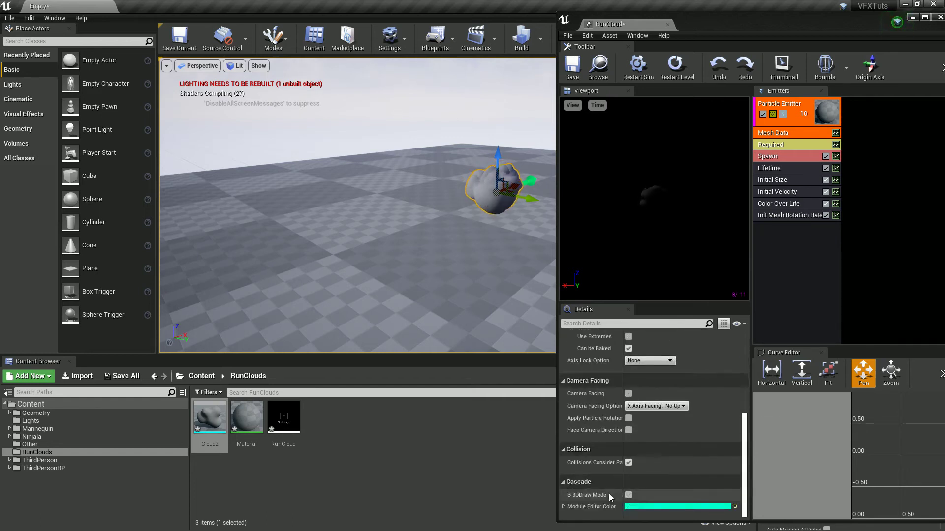
left_click(629, 463)
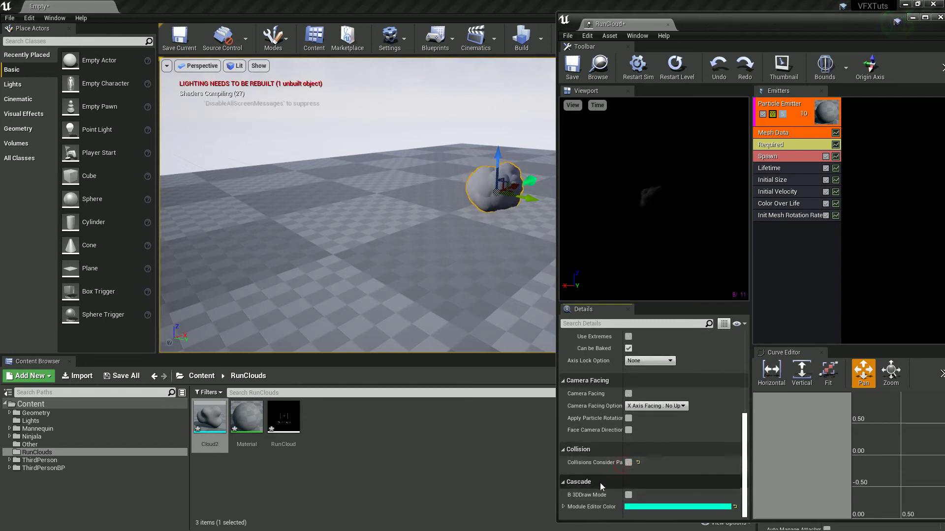
scroll(604, 478, "up", 15)
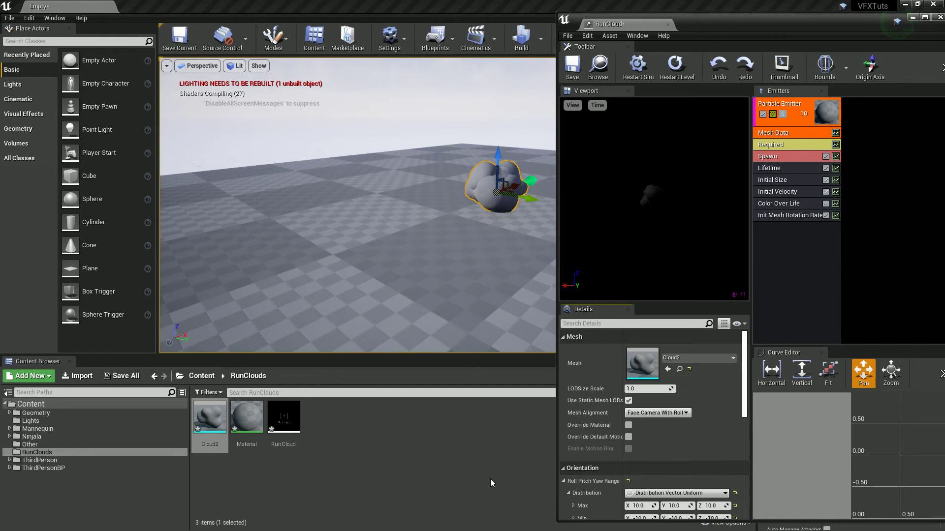
left_click_drag(515, 185, 410, 253)
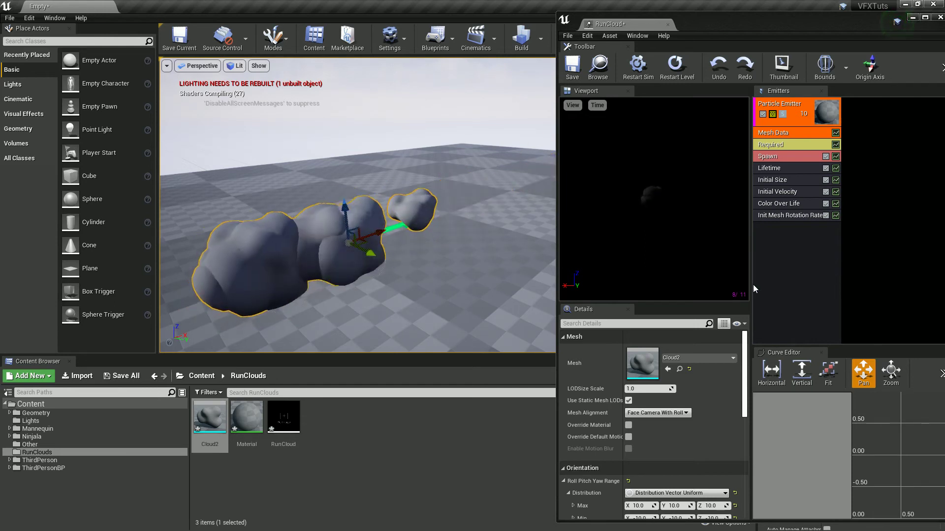
- Add a Size By Life module to the emitter and add two more points to its Life Multiplier constant curve
right_click(773, 233)
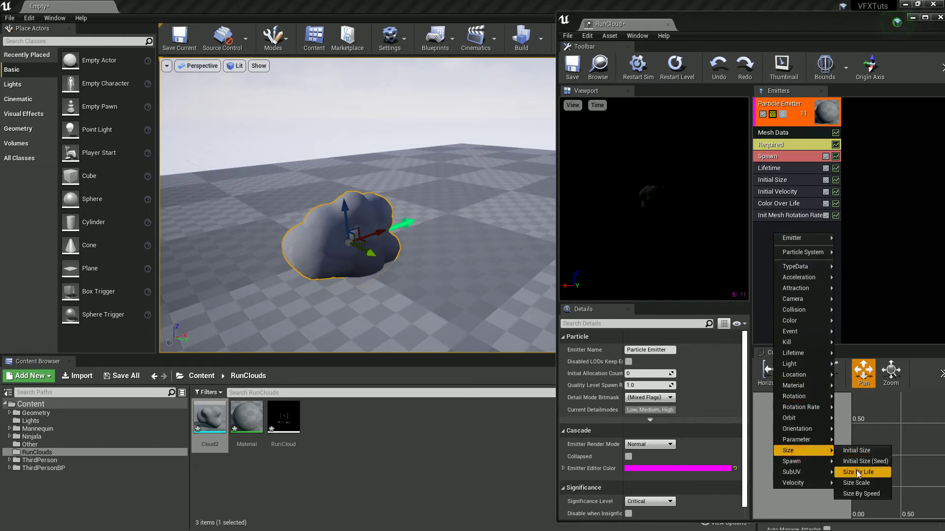
left_click(856, 471)
left_click(774, 226)
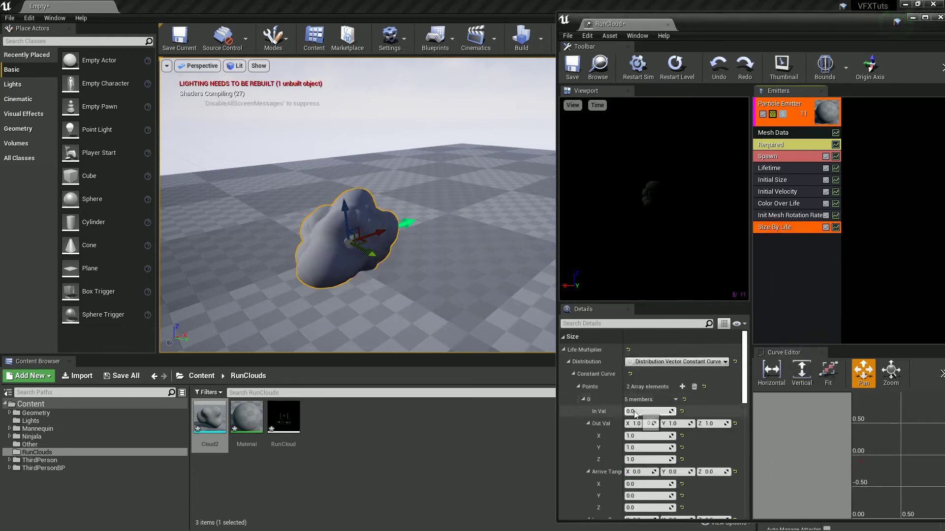
left_click(579, 388)
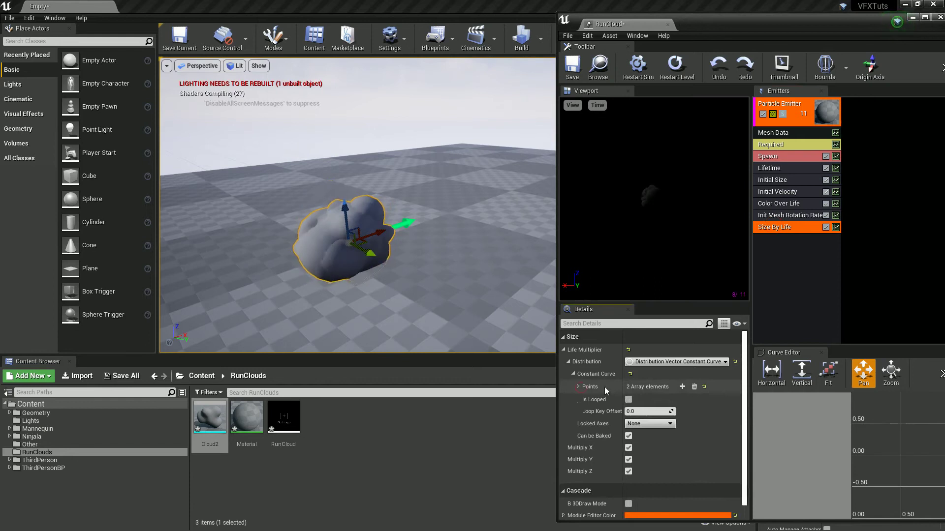
left_click(681, 387)
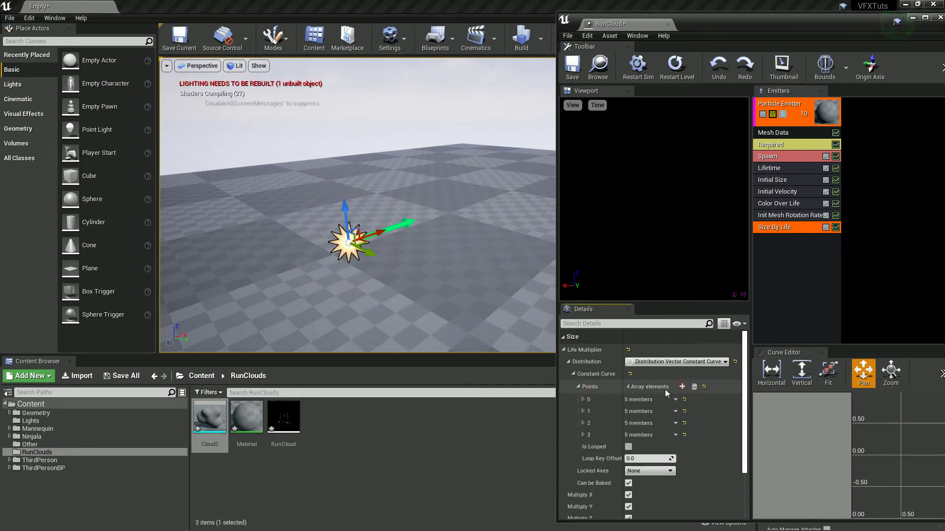
left_click(682, 387)
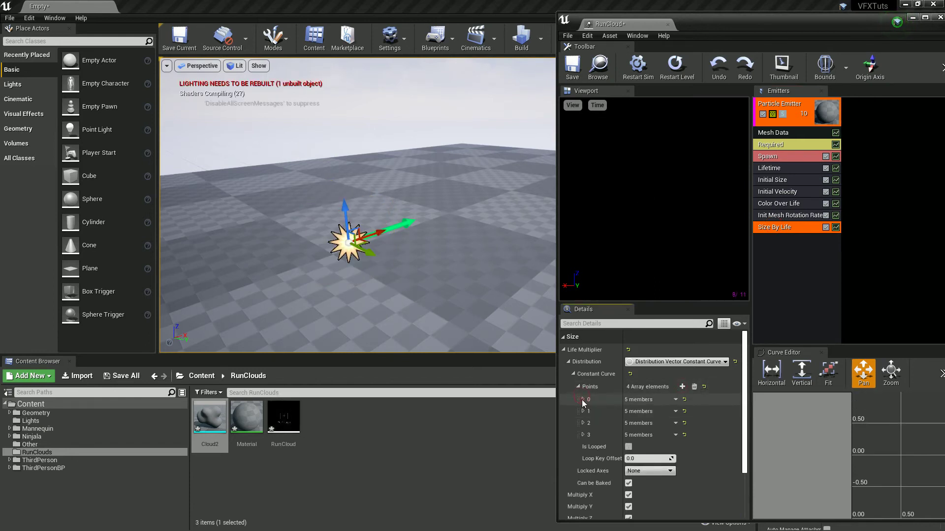
- Set Life Multiplier curve point 0 to Out Val 0, point 1 to In Val 0.2, and point 2 to In Val 0.7 with Out Val 1.0
left_click(583, 399)
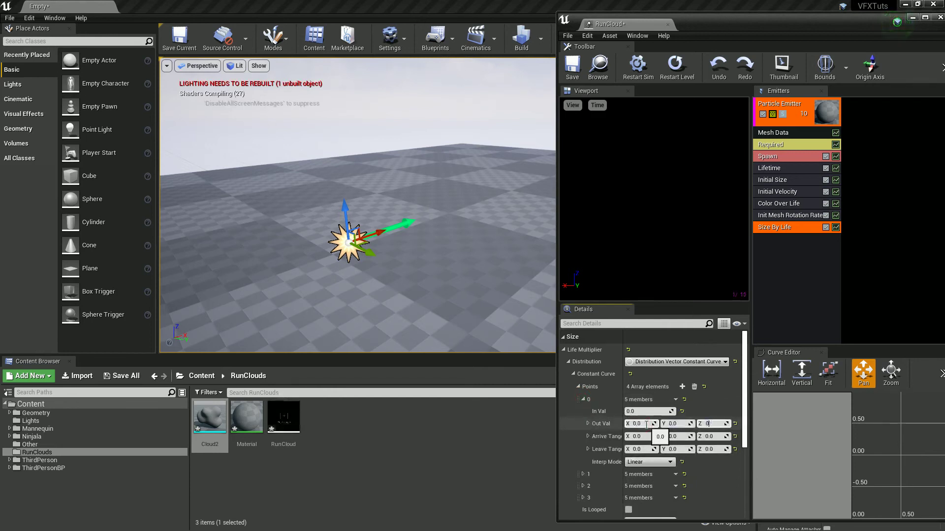
left_click(584, 474)
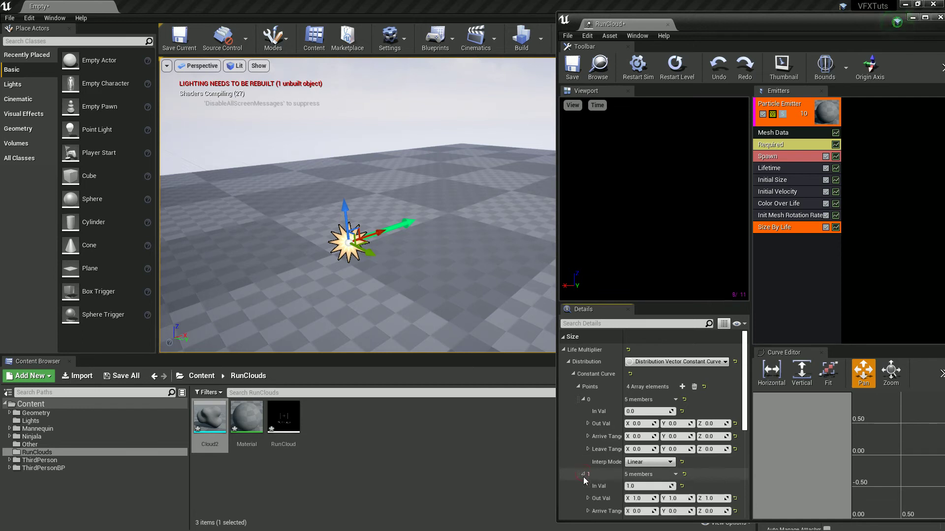
scroll(603, 475, "down", 2)
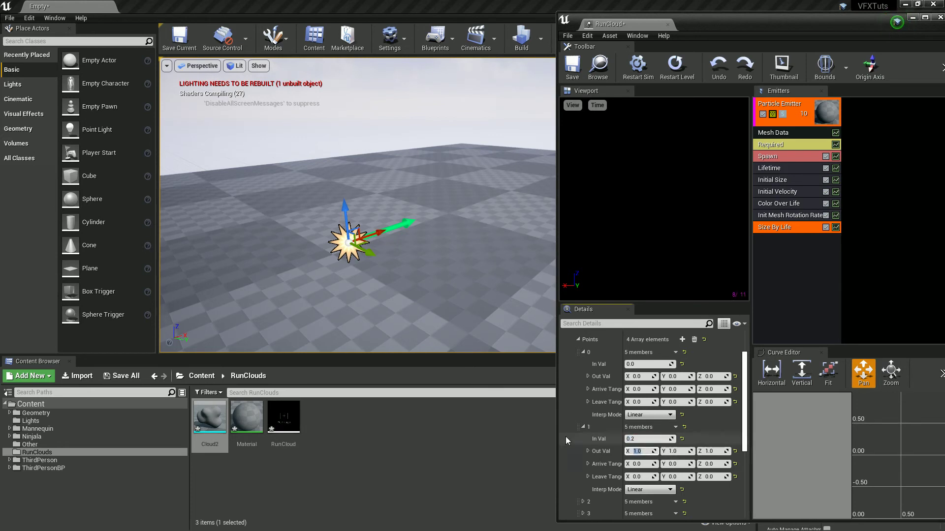
scroll(581, 458, "down", 2)
left_click(583, 455)
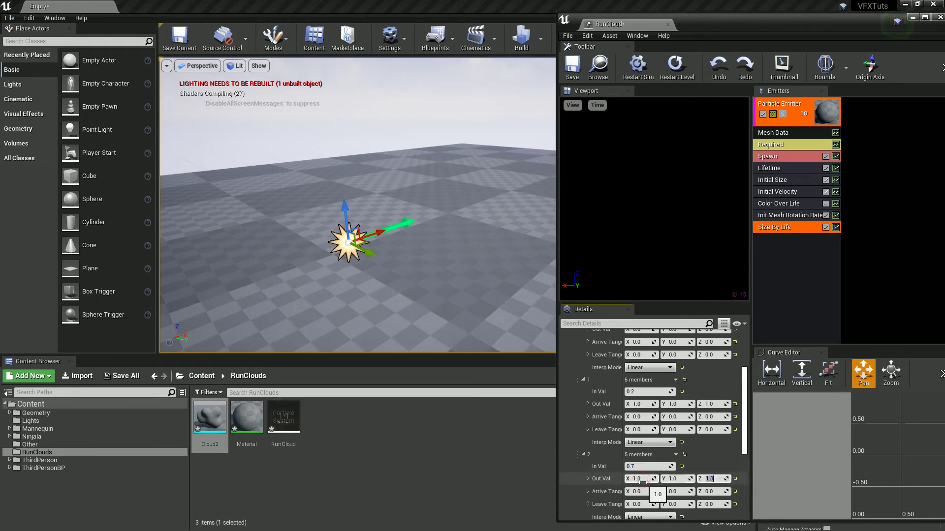
scroll(600, 473, "down", 2)
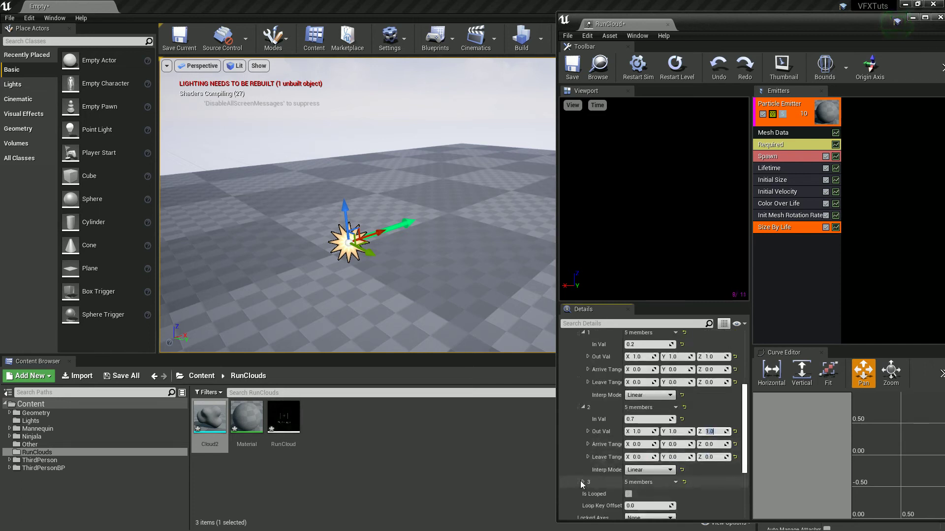
- Set curve point 3 to In Val 1.0 and Out Val 0.1 on X, Y and Z, and move the emitter to test the clouds
left_click(582, 483)
scroll(595, 472, "down", 2)
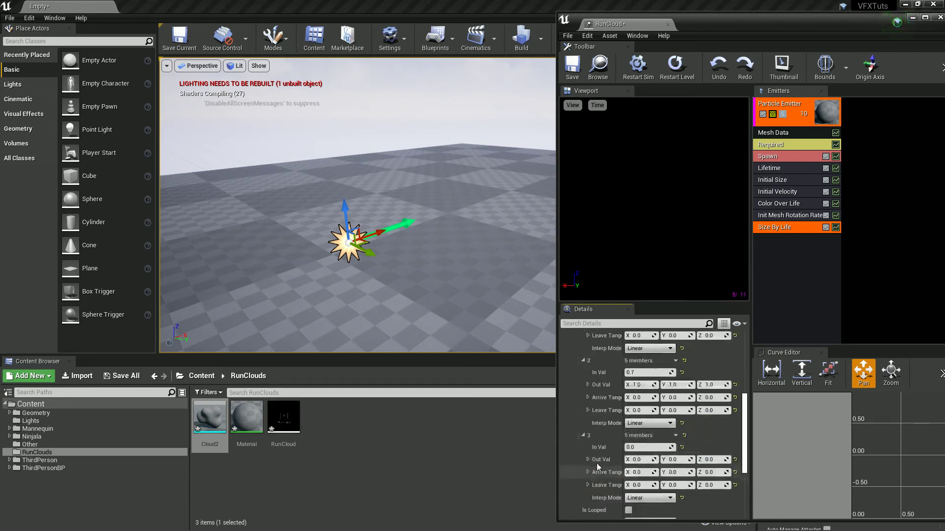
left_click(637, 459)
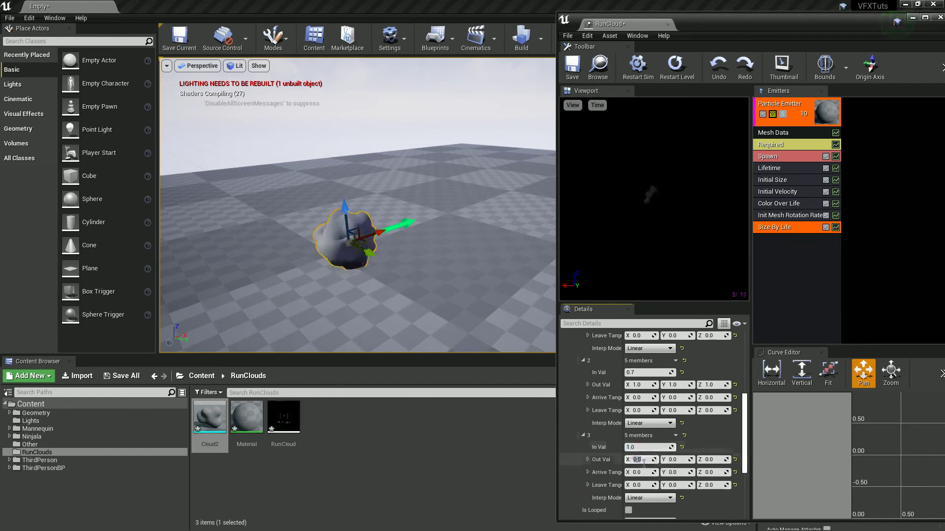
type("0.1")
key("Tab")
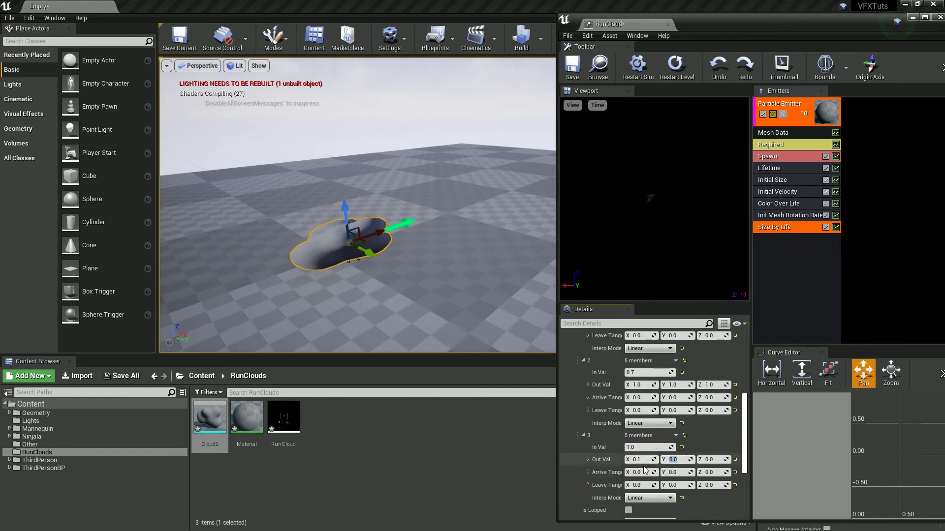
type("0.1")
key("Tab")
type("0.1")
key("Return")
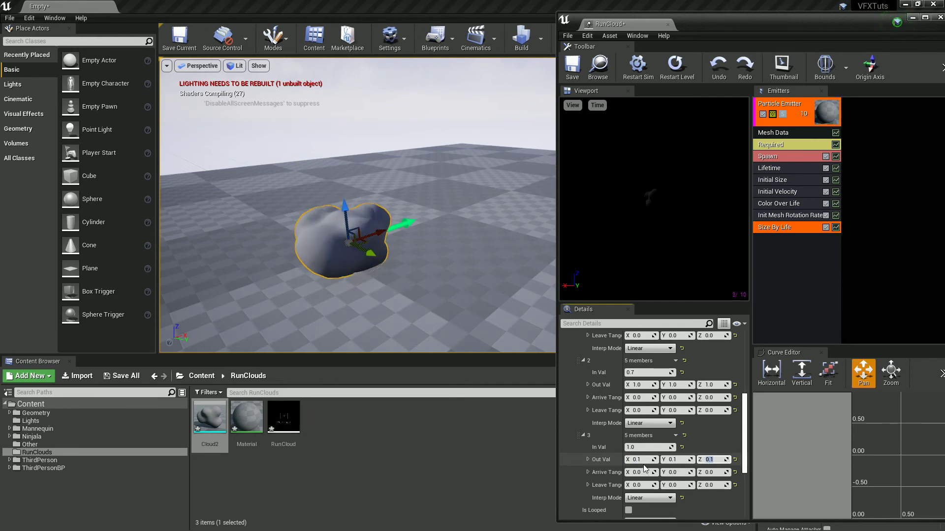
left_click_drag(380, 232, 469, 240)
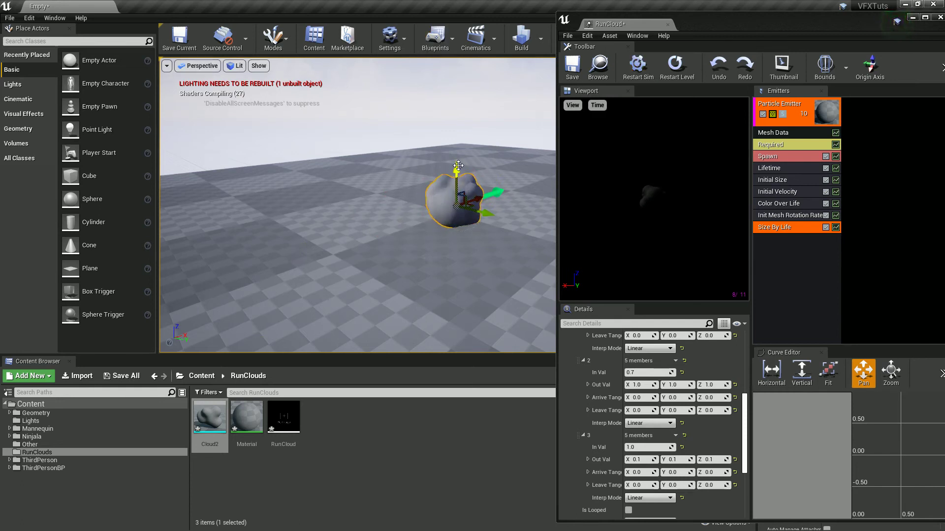
- Open the blueprint of the ThirdPersonCharacter in the level and show its 3D viewport
right_click_drag(458, 165, 516, 161)
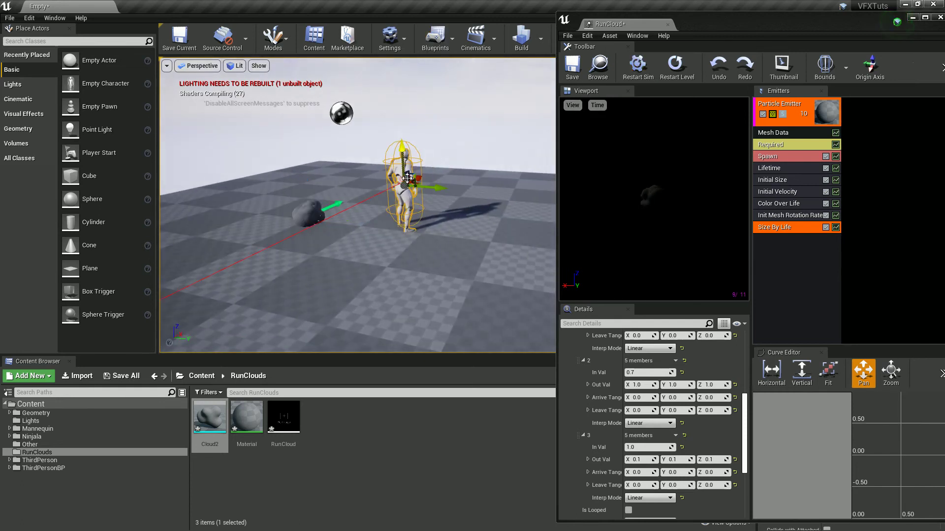
left_click_drag(699, 45, 471, 297)
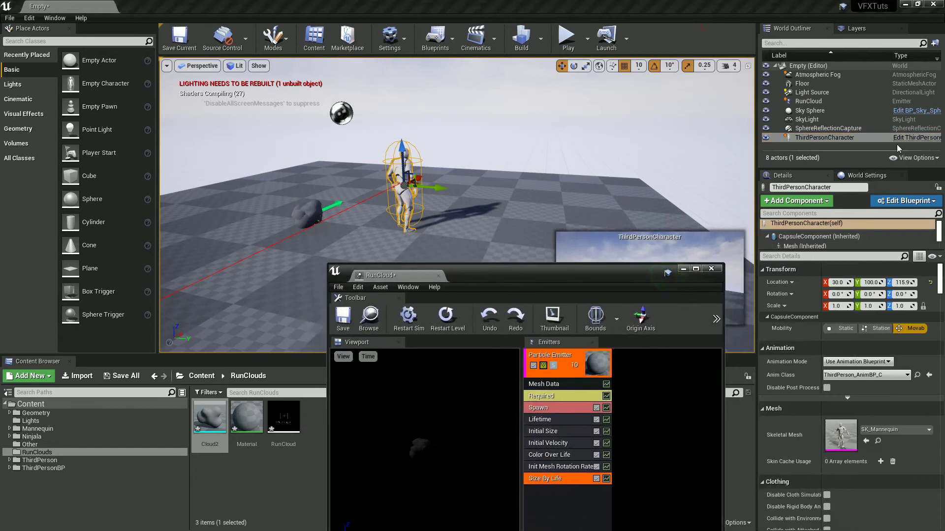
left_click(915, 137)
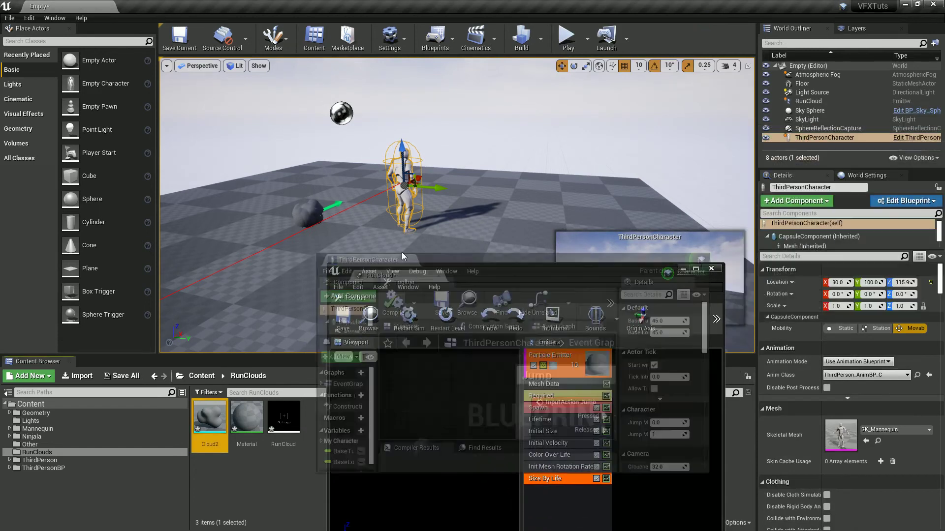
left_click_drag(402, 253, 485, 275)
double_click(545, 273)
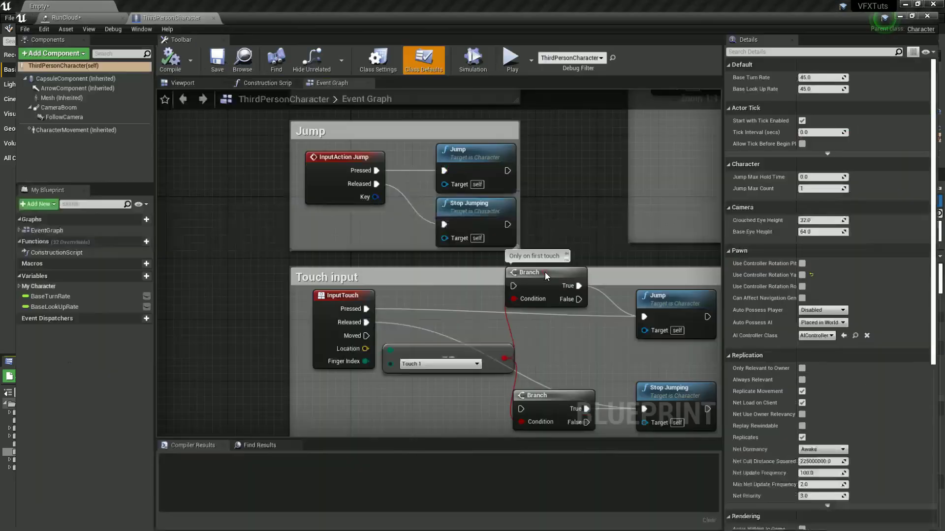
left_click(192, 74)
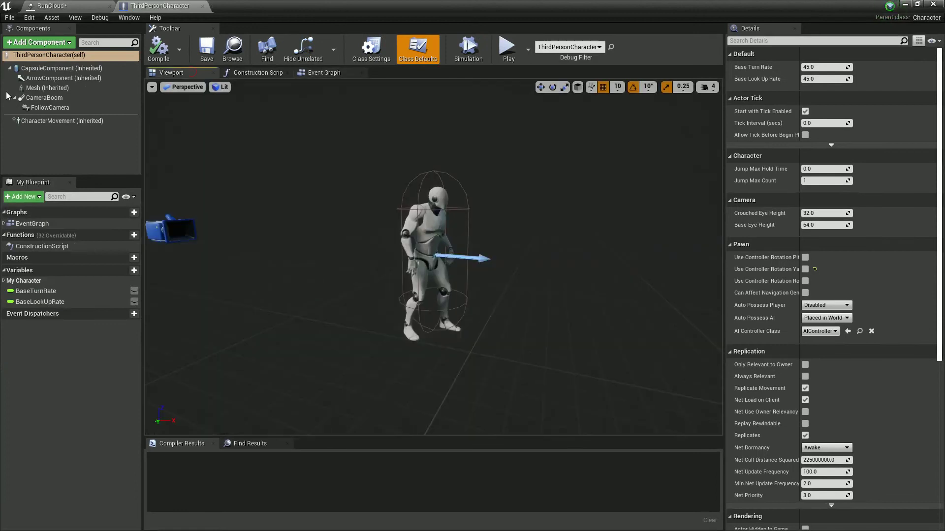
- Add a Particle System component to the character, assign RunCloud as its template, and compile the blueprint
left_click(48, 44)
type("part")
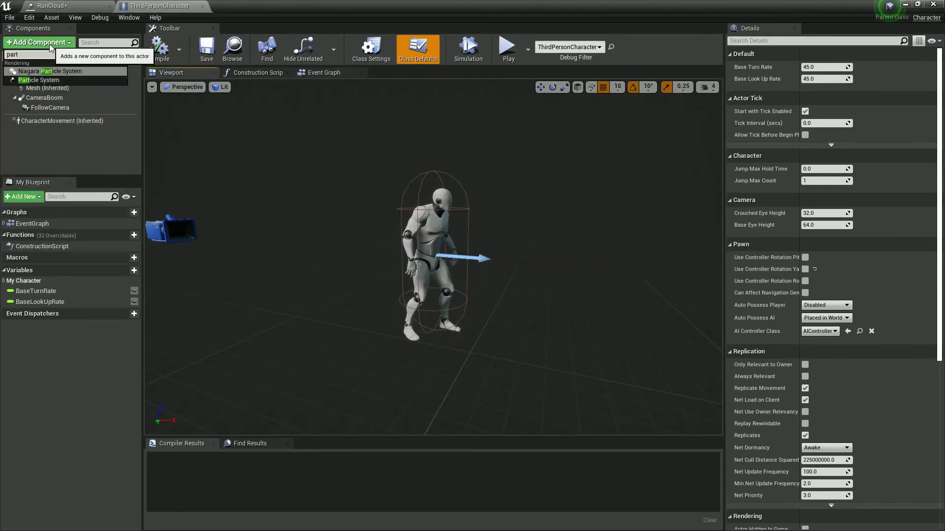
left_click(43, 80)
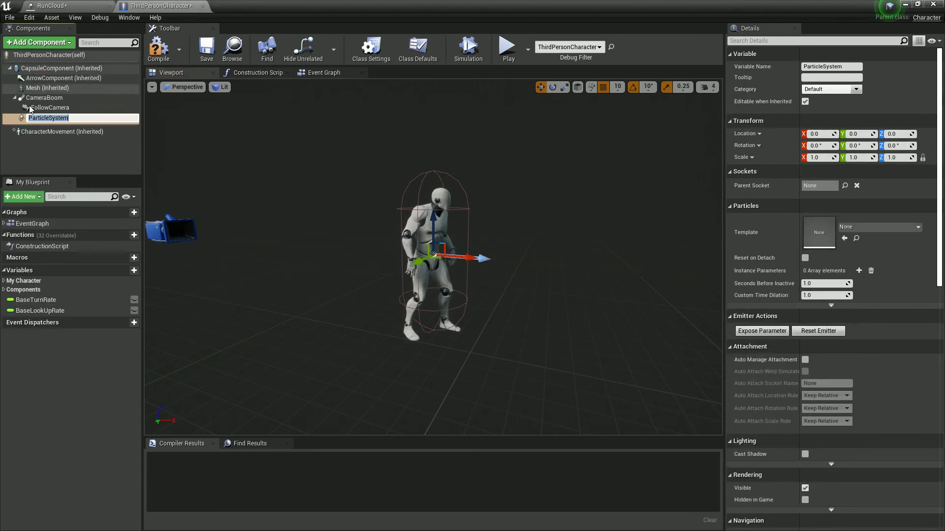
left_click(867, 228)
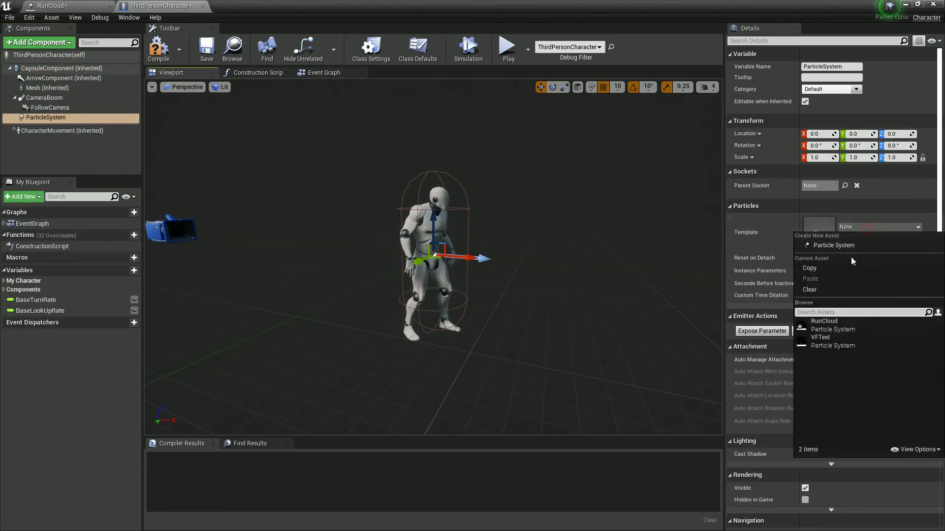
left_click(833, 330)
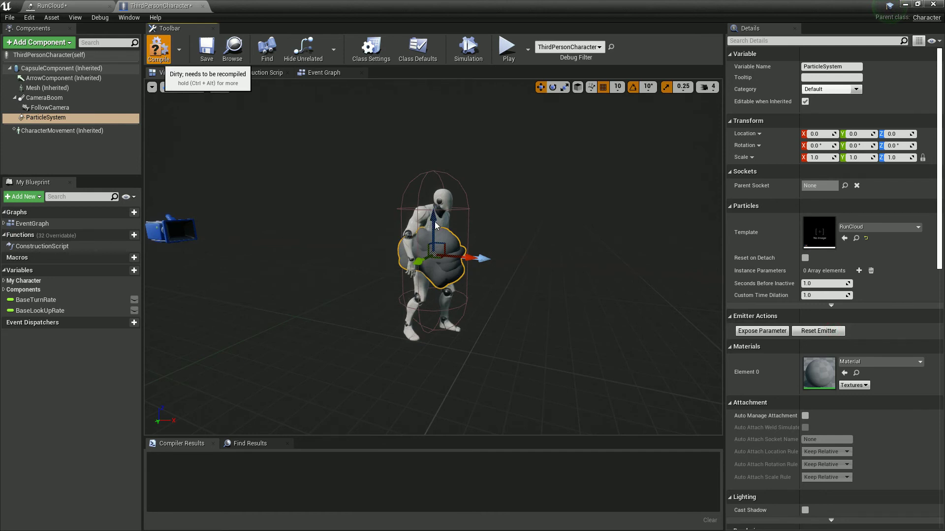
key("F7")
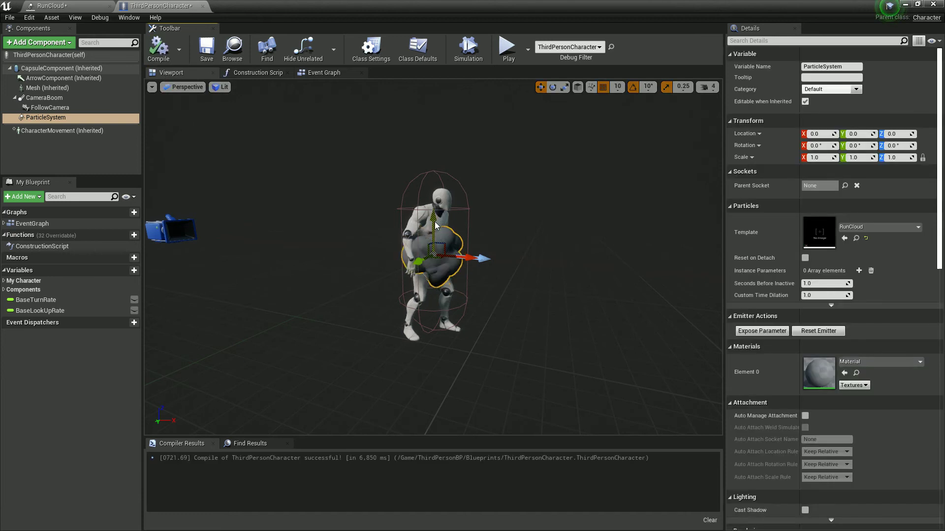
- Move the particle component down and behind the character's feet, to X -60 and Z -60
left_click_drag(434, 227, 435, 236)
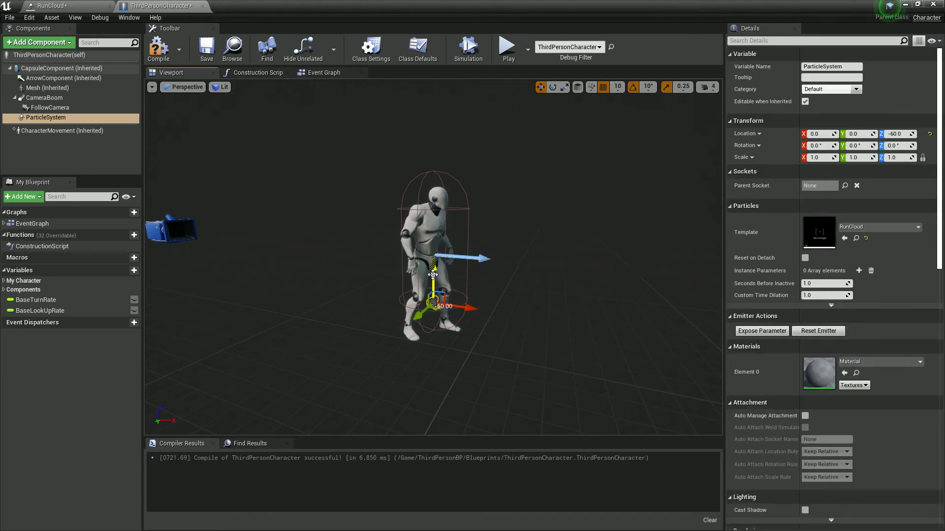
left_click_drag(433, 274, 433, 275)
left_click_drag(467, 308, 446, 306)
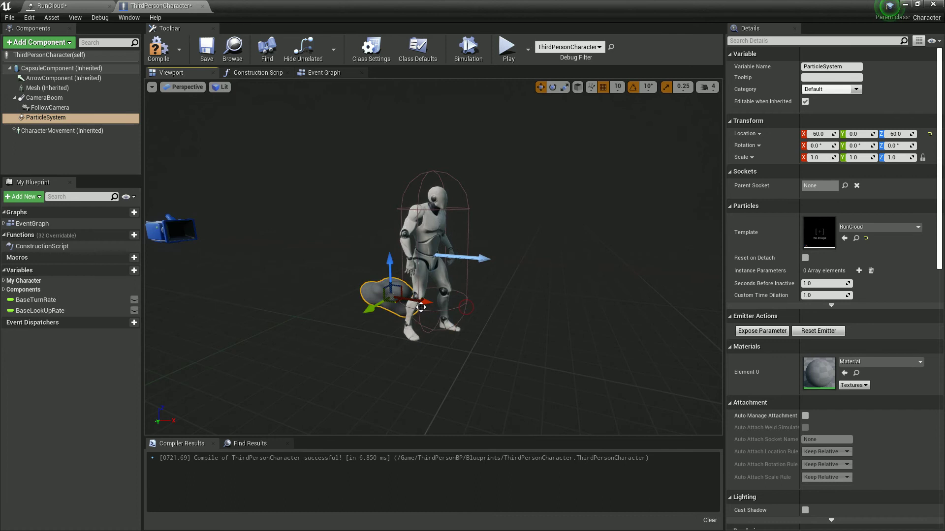
right_click_drag(426, 323, 472, 322)
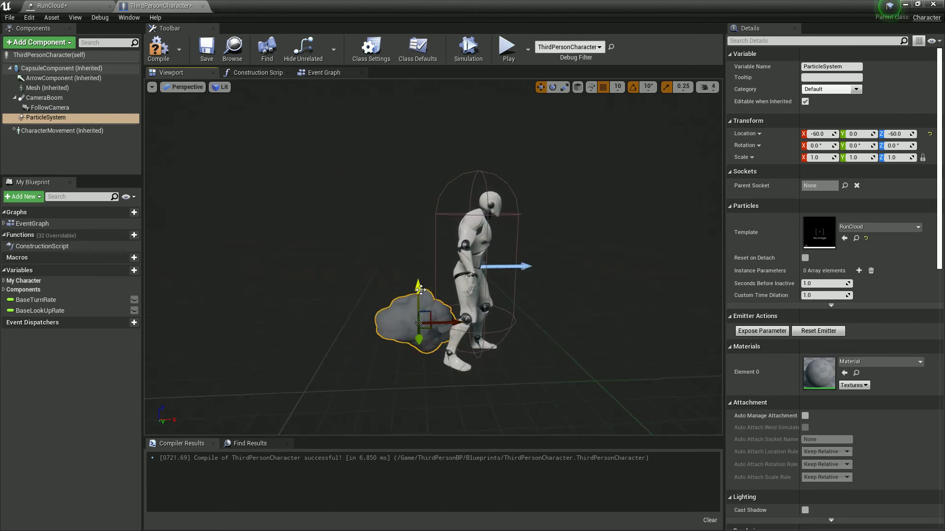
left_click_drag(418, 292, 419, 292)
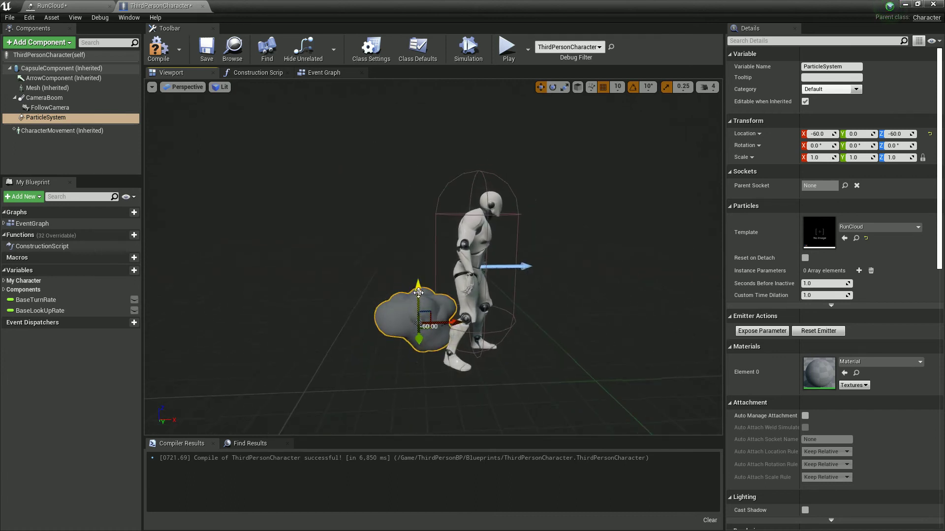
- Set the CameraBoom's Target Arm Length to 600 and compile the character blueprint
left_click(62, 100)
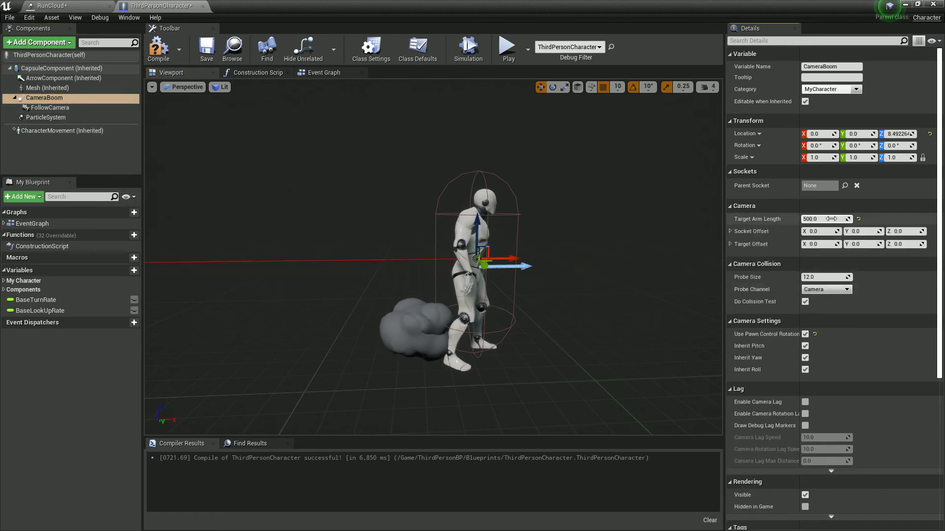
type("600")
key("Return")
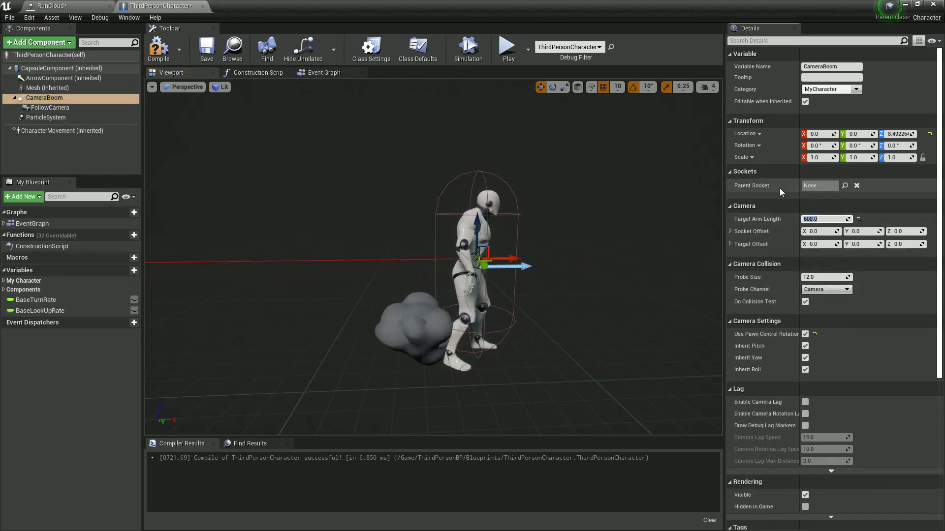
left_click(158, 48)
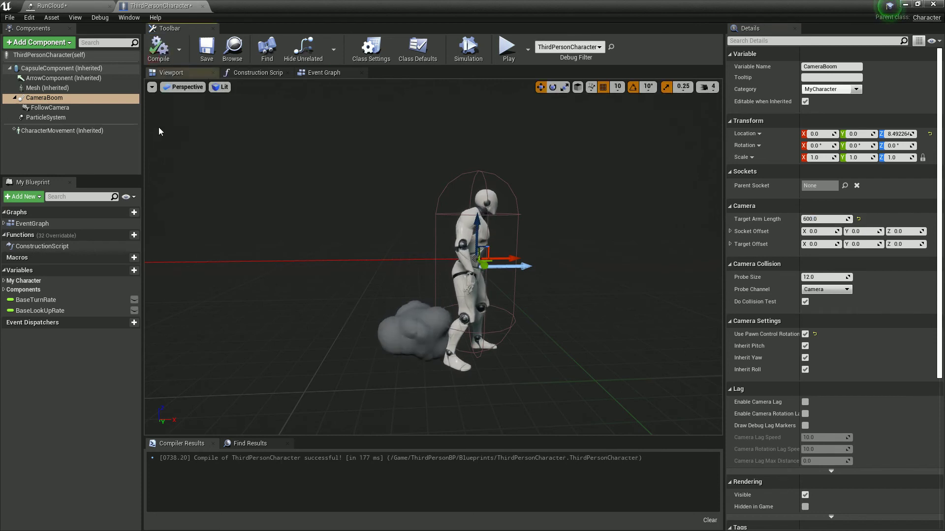
- Play the Empty level and run the character forward to check the cloud trail, ending the play session after the check
left_click(49, 6)
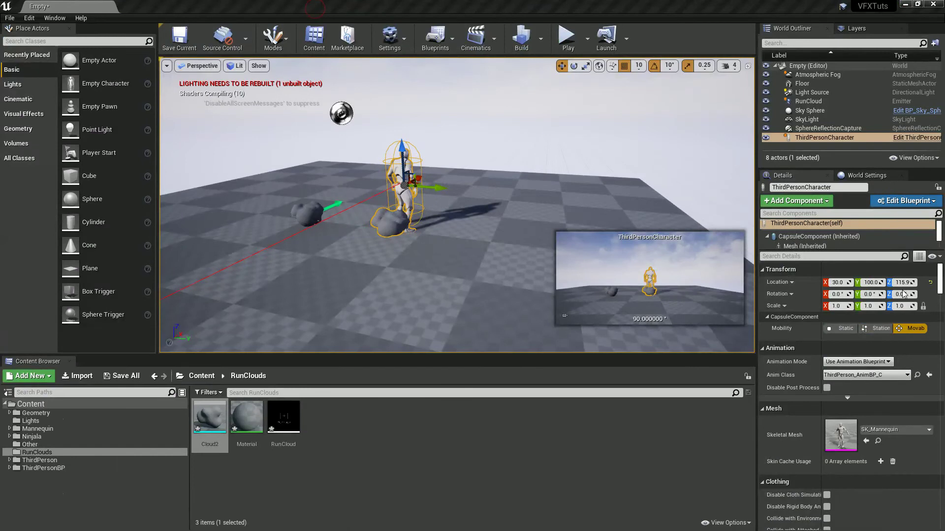
left_click(566, 37)
key("w")
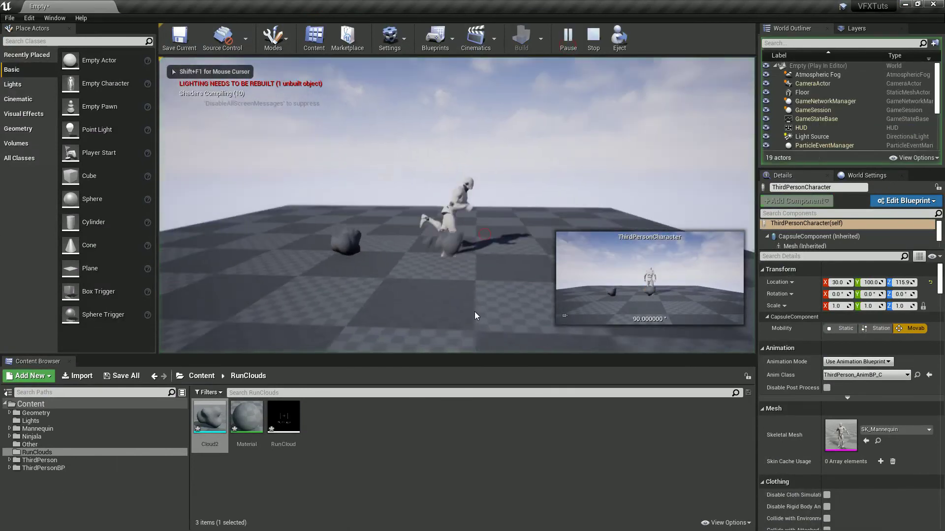
key("Escape")
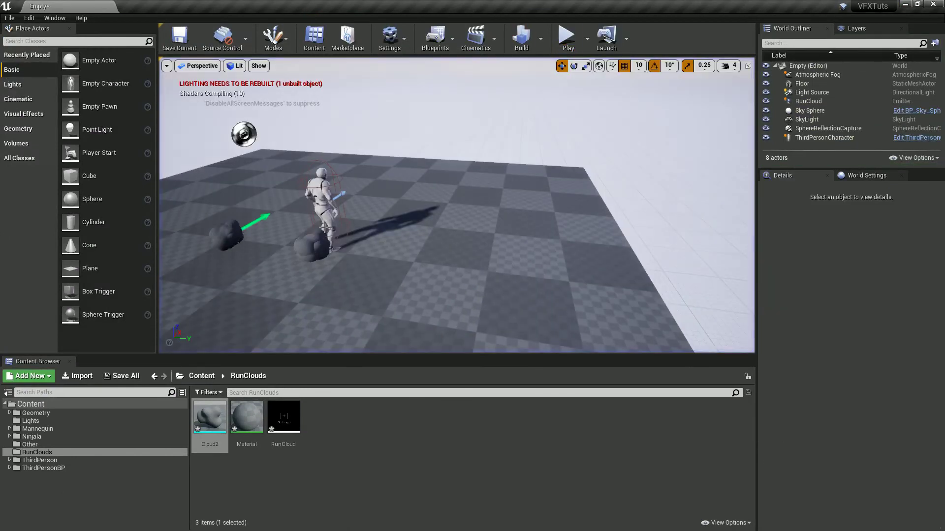
- Delete the standalone RunCloud emitter from the level and play it, running the character in several directions to test the trail
left_click(230, 237)
key("Delete")
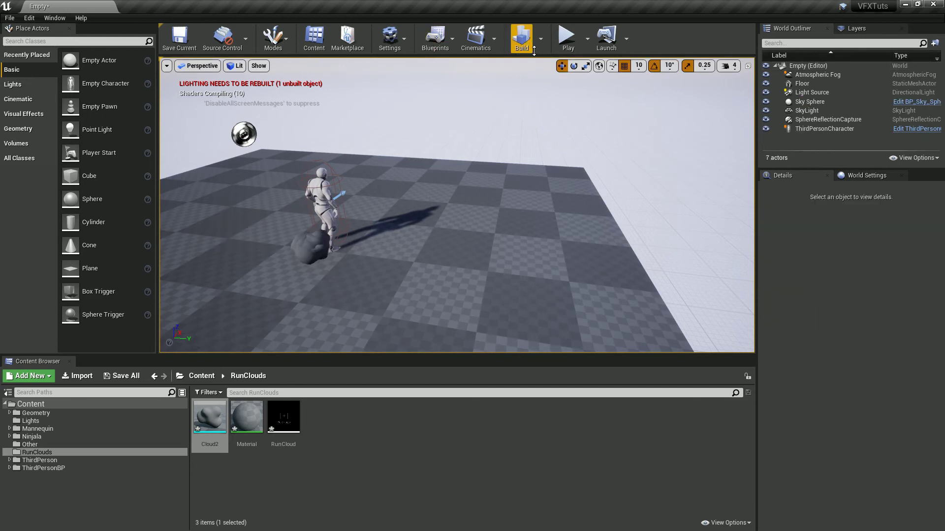
left_click(567, 38)
key("w")
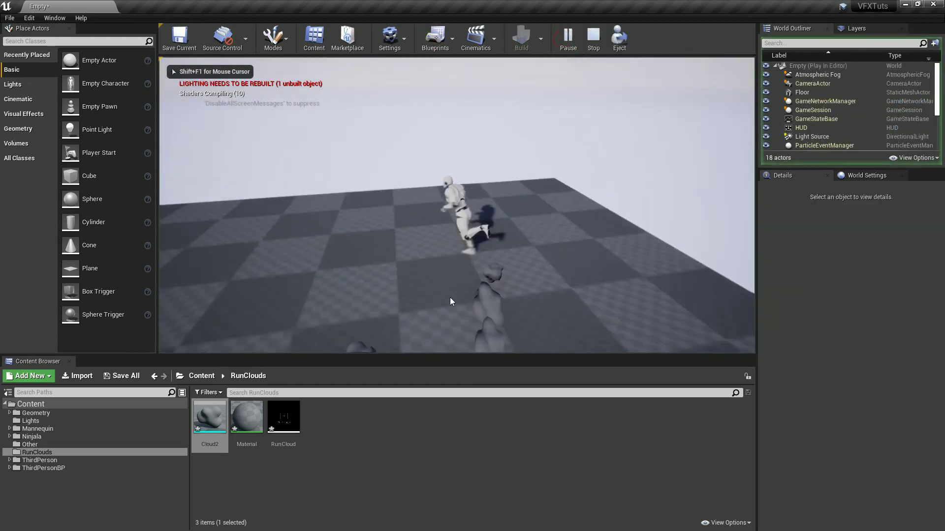
key("s")
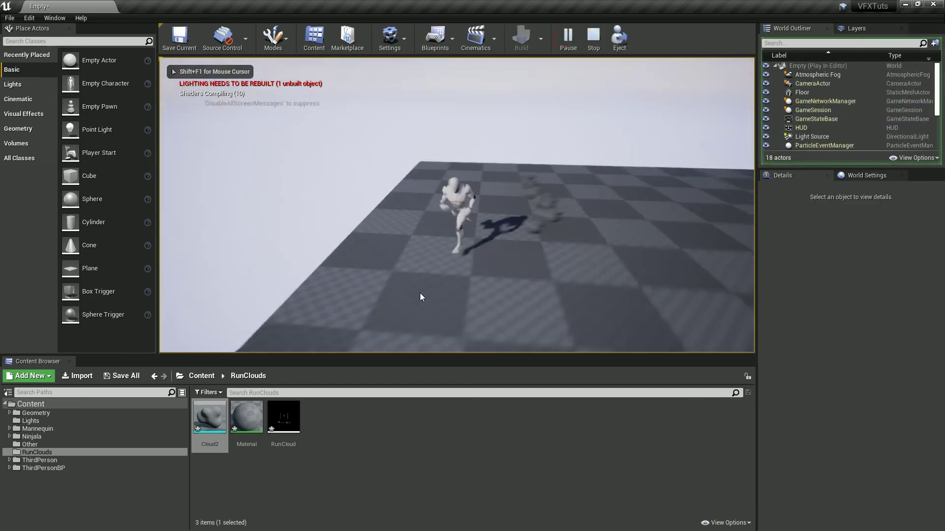
key("d")
key("w")
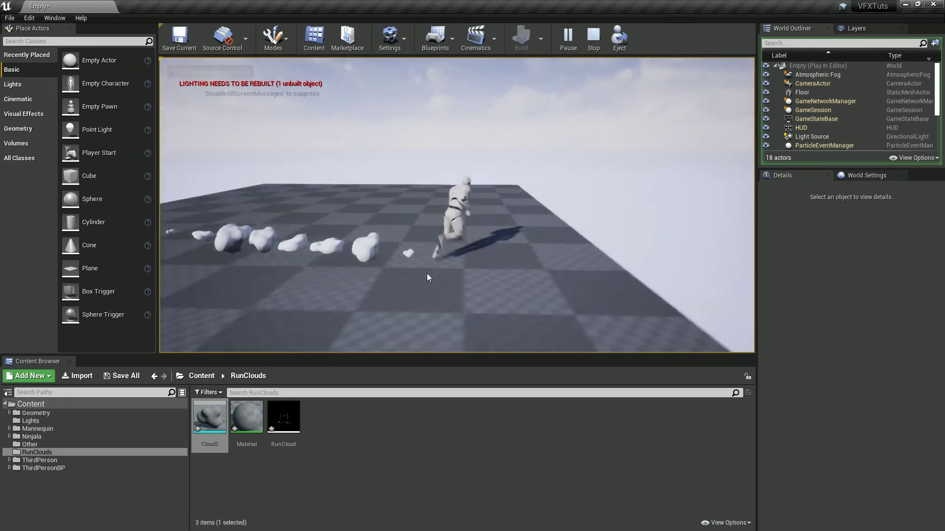
key("a")
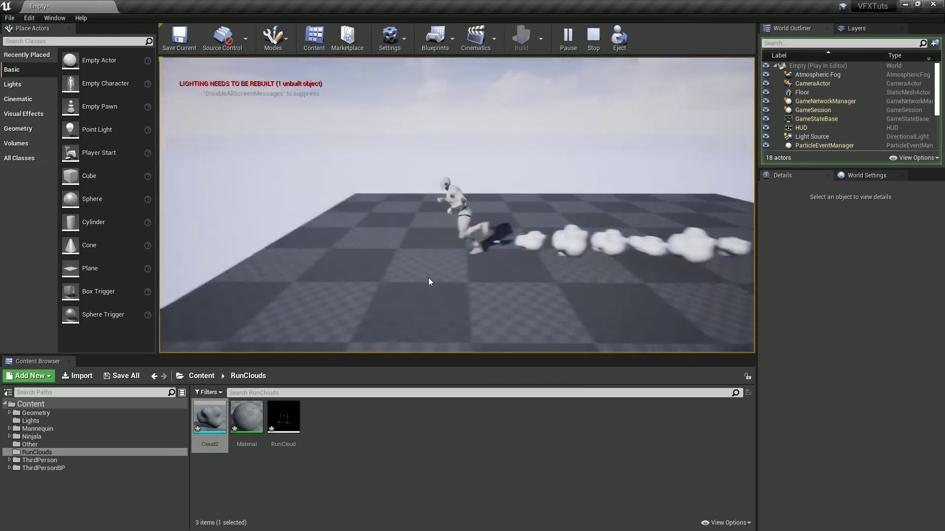
- Run the character back toward the camera to check the cloud trail and end the play session
key("s")
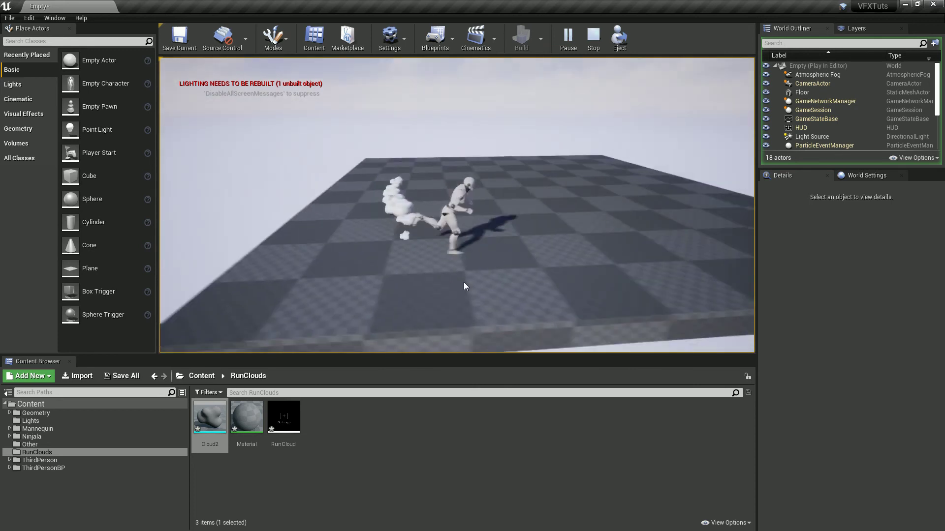
key("Escape")
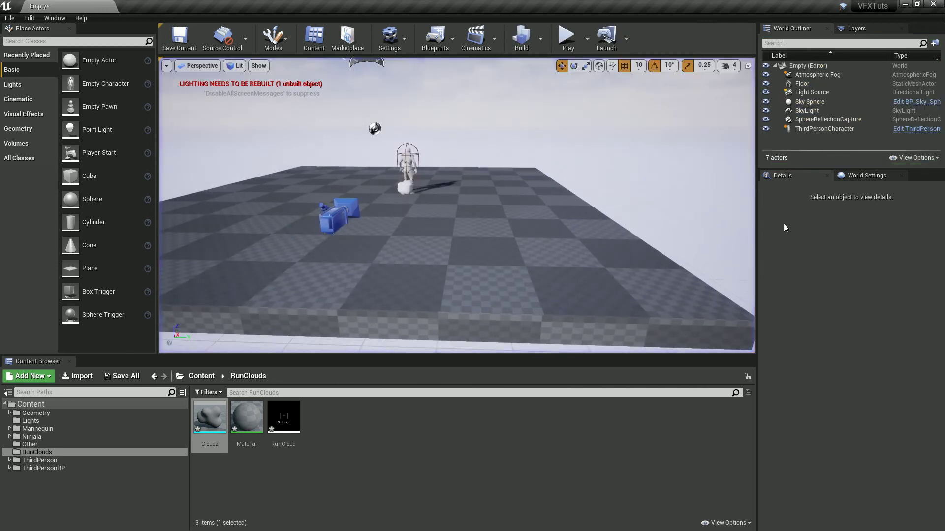
- Return to the RunCloud particle editor and set the Spawn module's constant rate to 10
left_click_drag(944, 148, 615, 3)
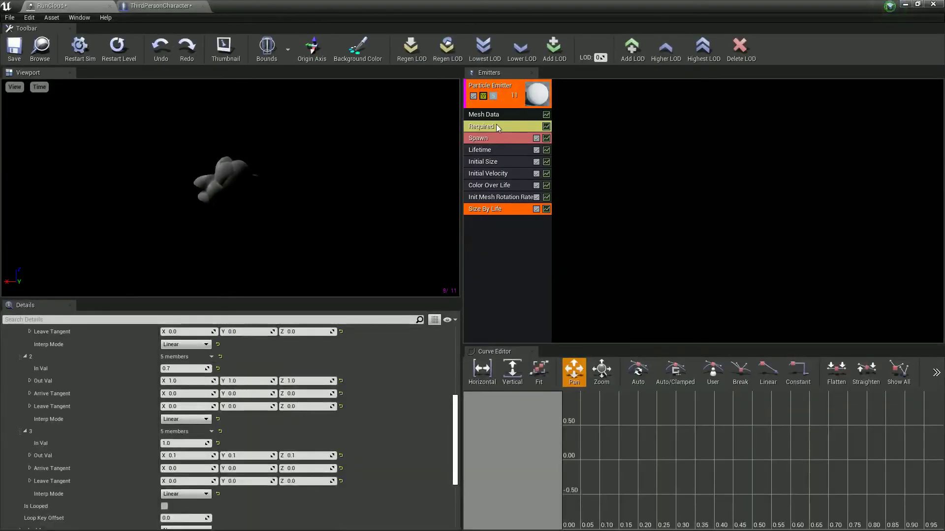
left_click(495, 138)
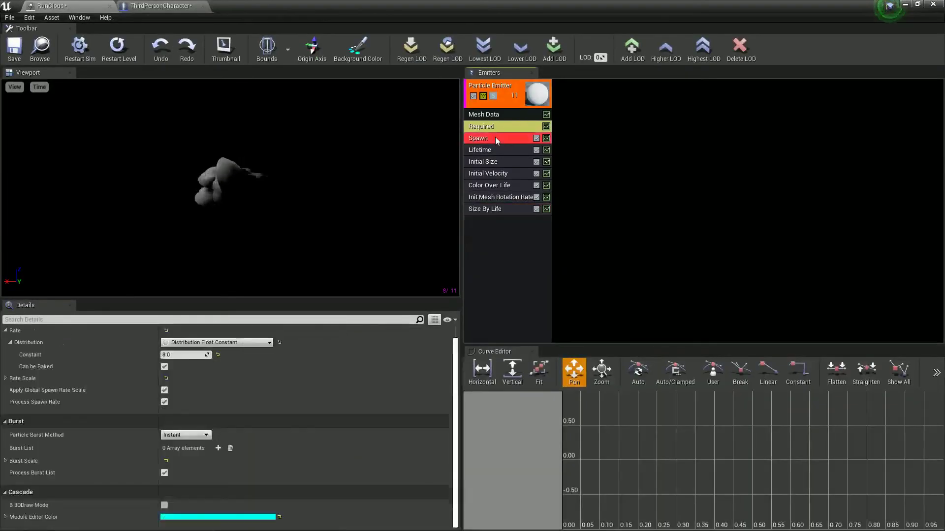
left_click(197, 356)
type("10")
key("Return")
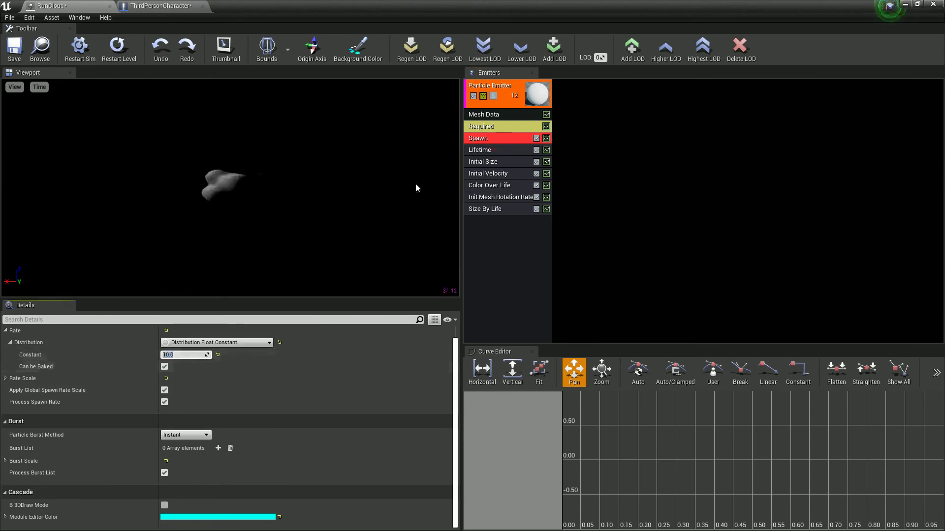
- Change the particle Lifetime distribution to Distribution Float Constant with a value of 1.6
left_click(472, 150)
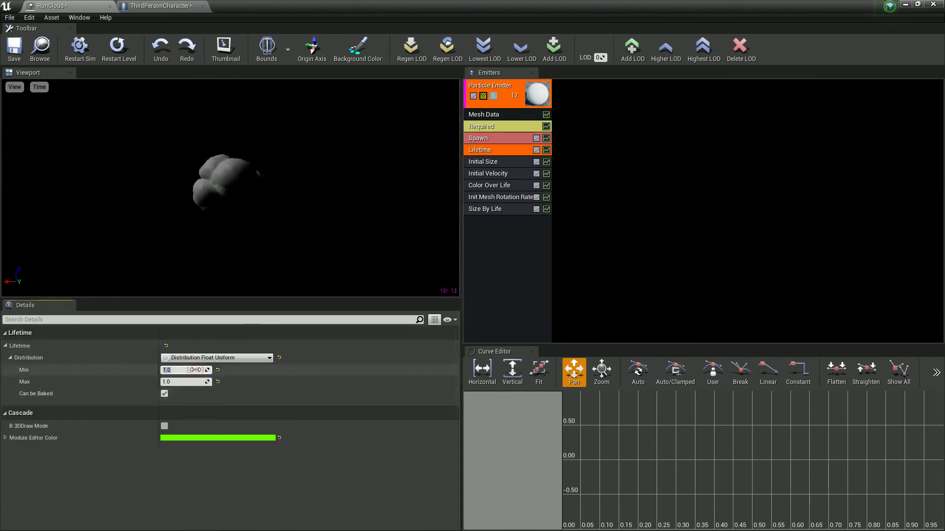
left_click(217, 357)
left_click(197, 370)
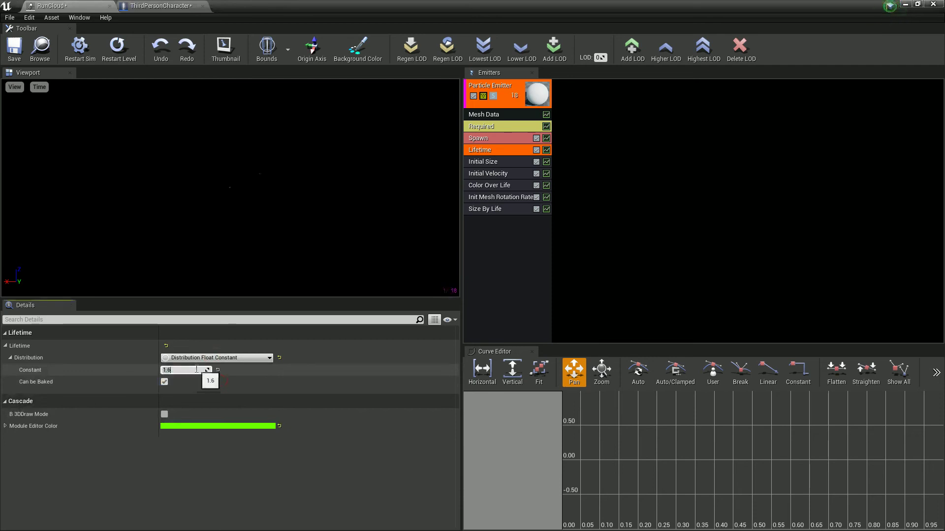
key("Return")
- Set the In Val of point 1 in the Size By Life curve to 0.3
left_click(490, 210)
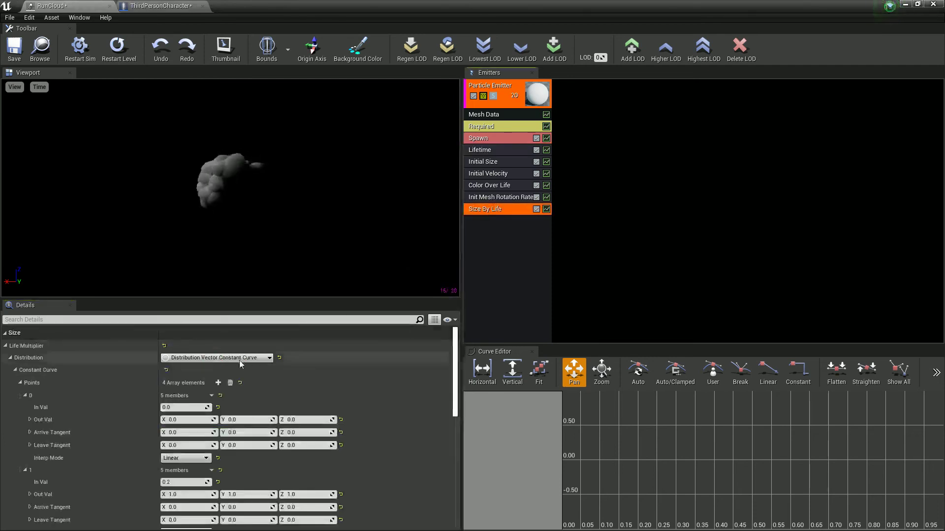
scroll(255, 454, "down", 2)
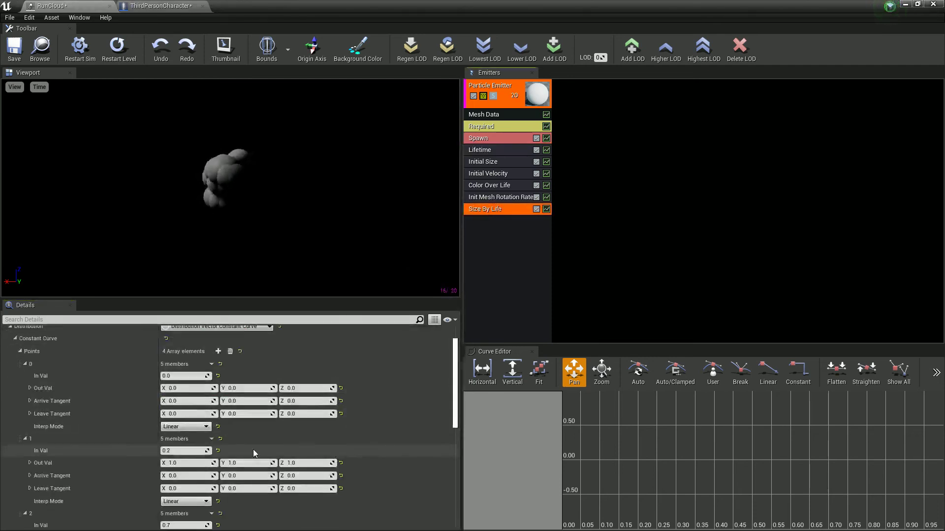
left_click(194, 450)
type("0.3")
key("Return")
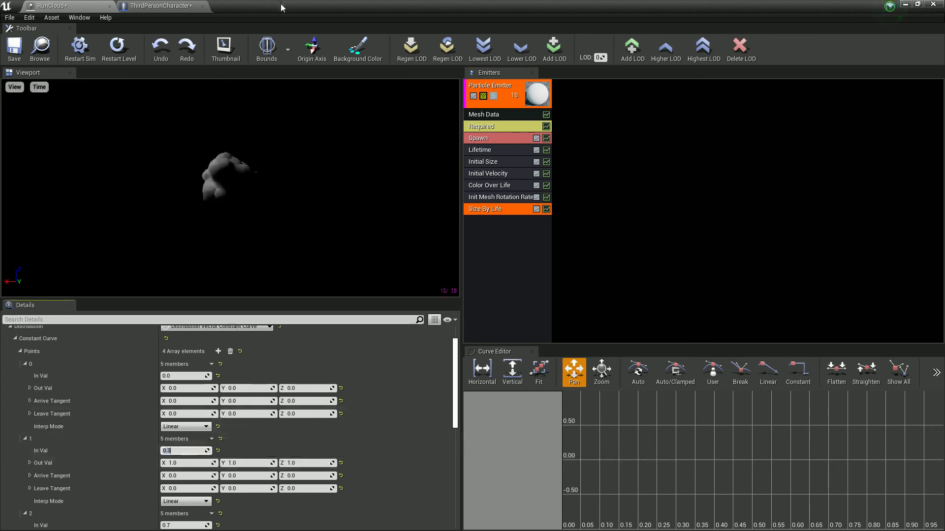
- Play the Empty level and run the character in straight lines, turns and circles to examine the adjusted cloud trail
left_click_drag(281, 5, 751, 105)
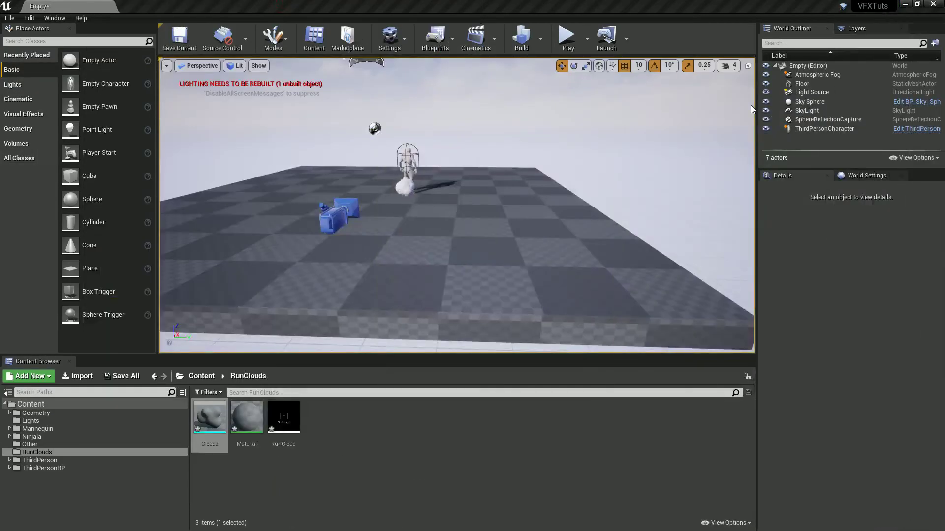
left_click(568, 39)
left_click(466, 226)
key("w")
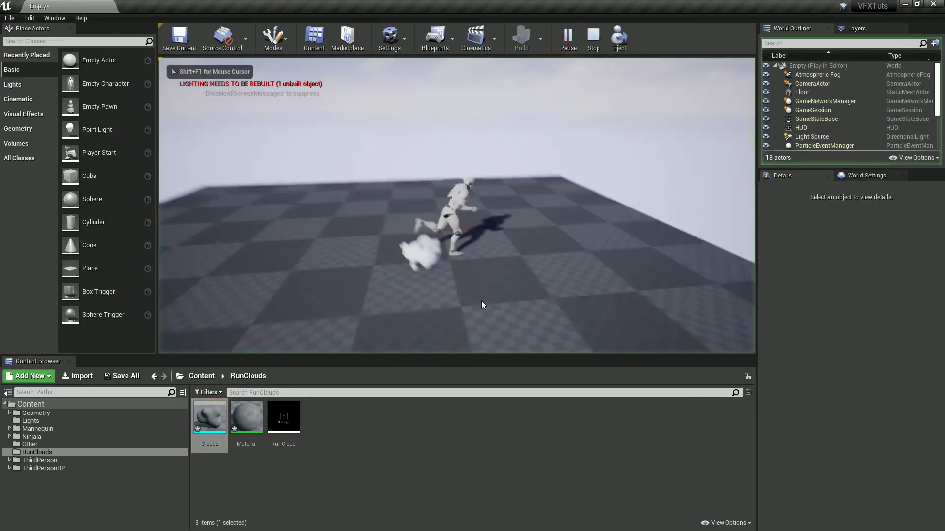
key("a")
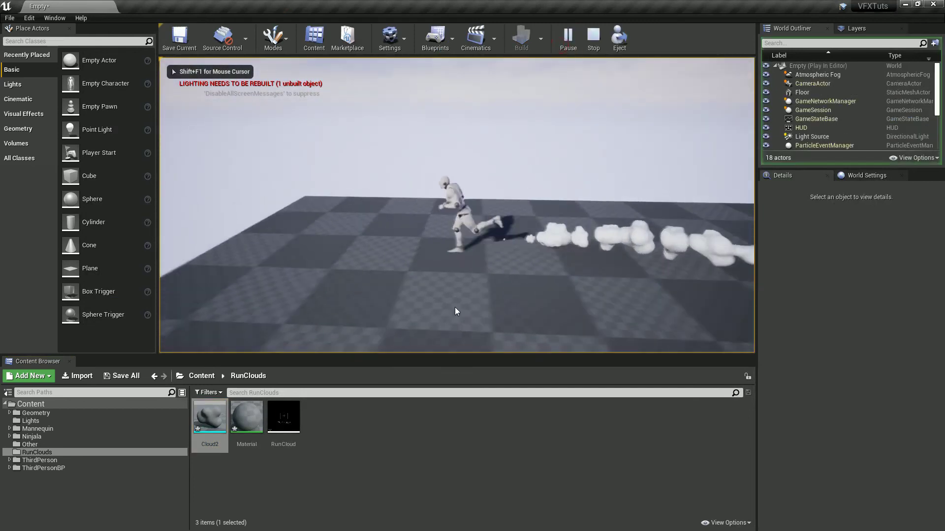
key("s")
key("d")
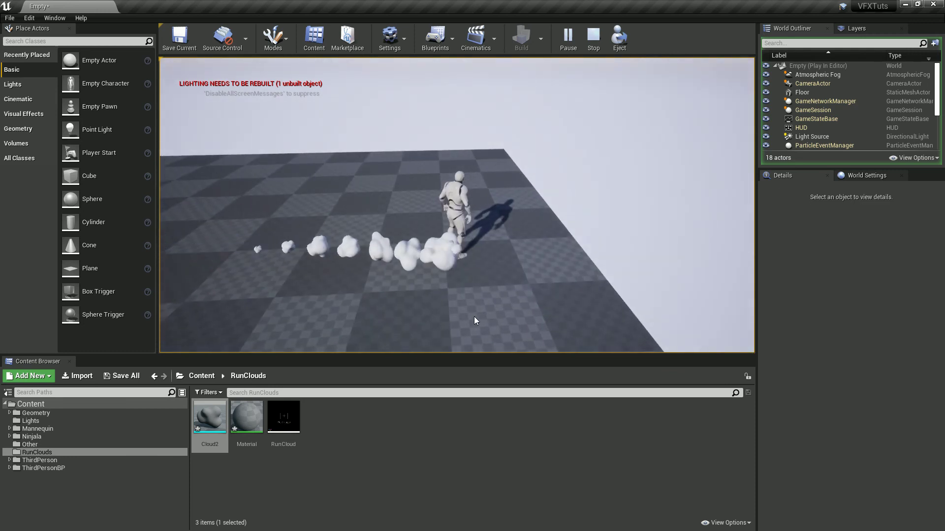
key("w")
key("a")
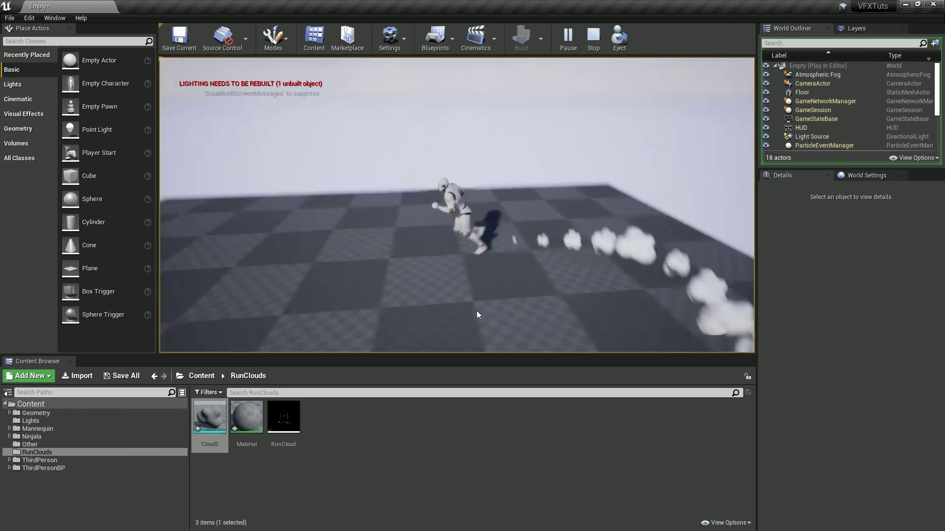
key("s")
key("d")
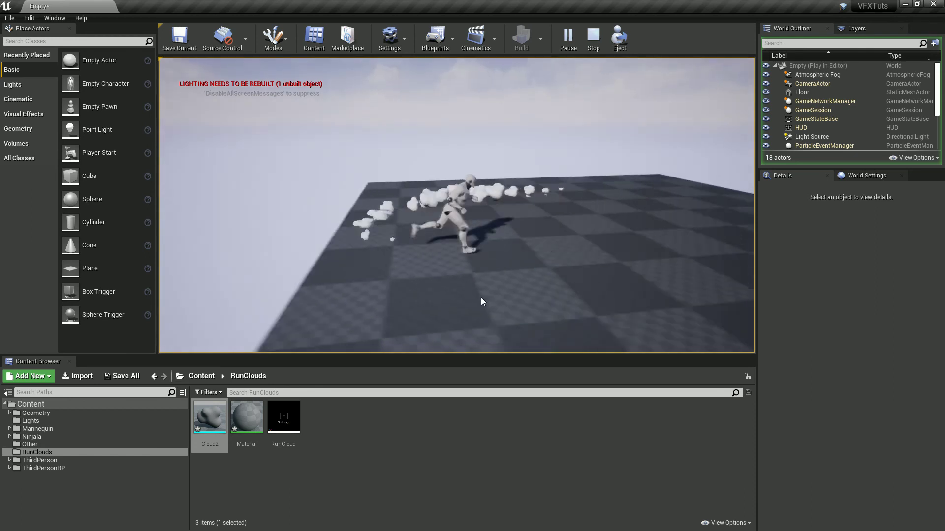
key("w")
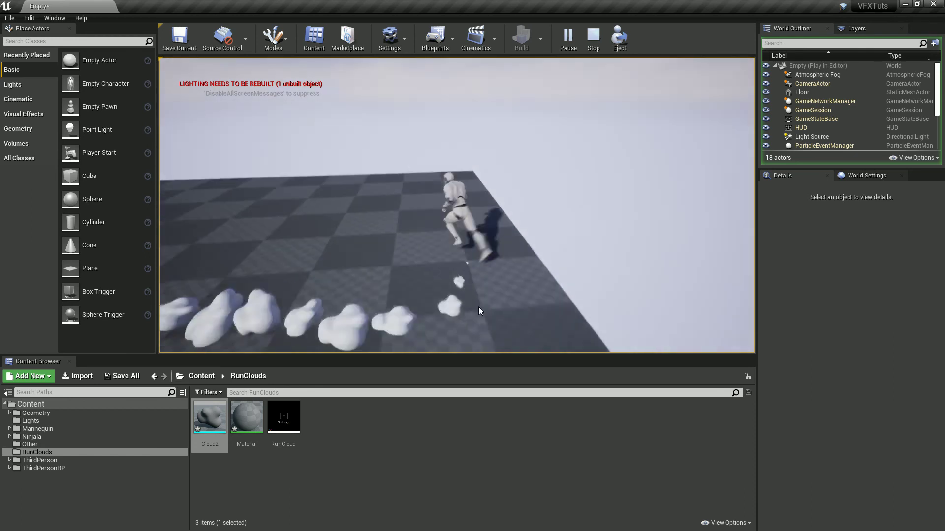
key("a")
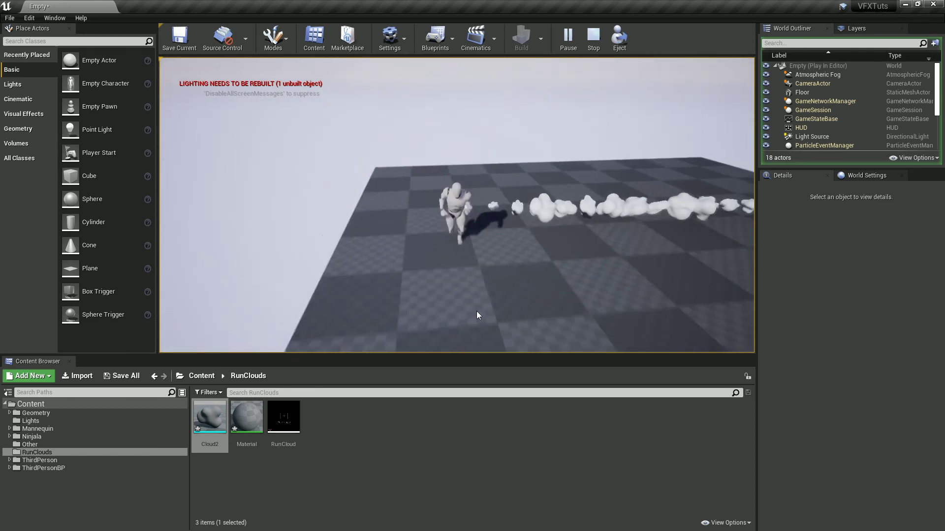
key("d")
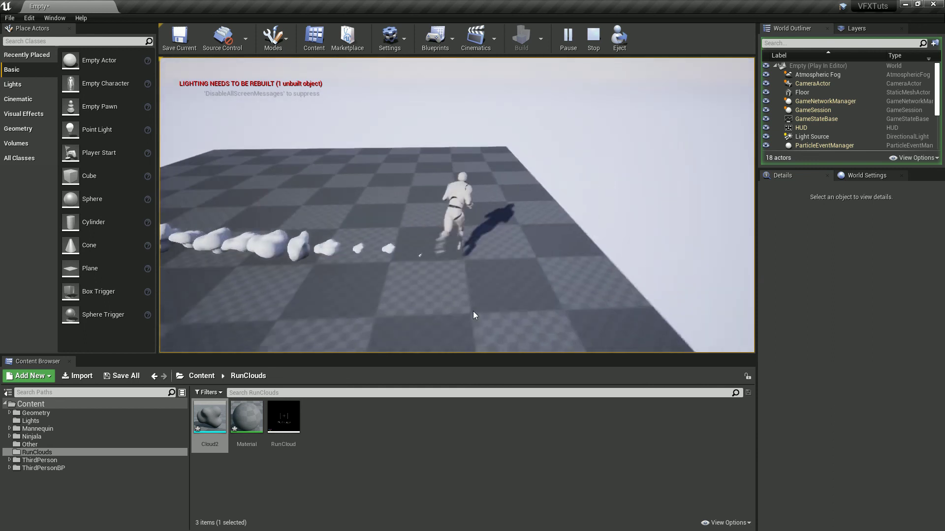
key("a")
key("a")
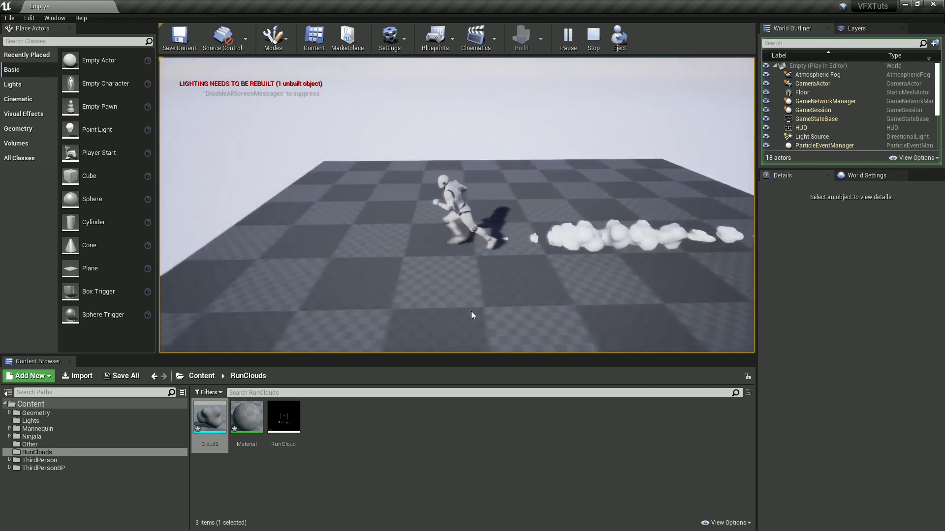
key("s")
key("d")
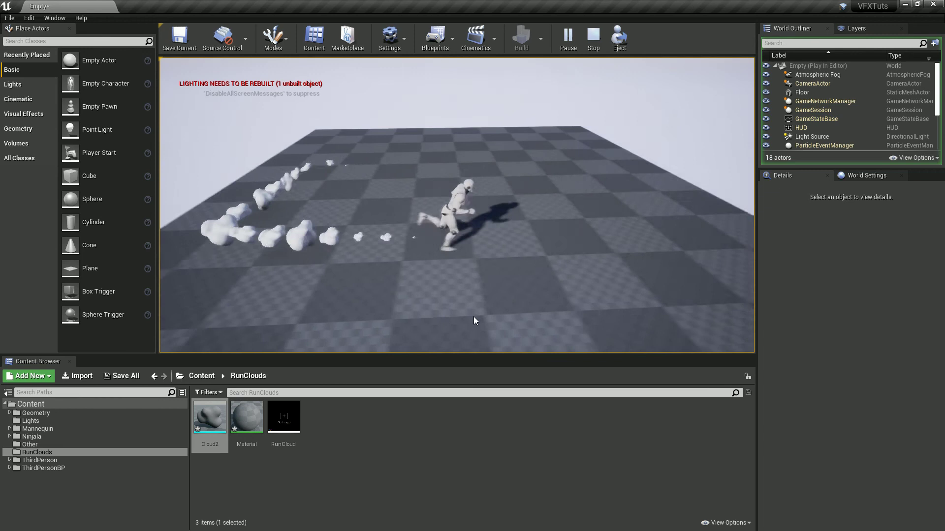
key("w")
key("a")
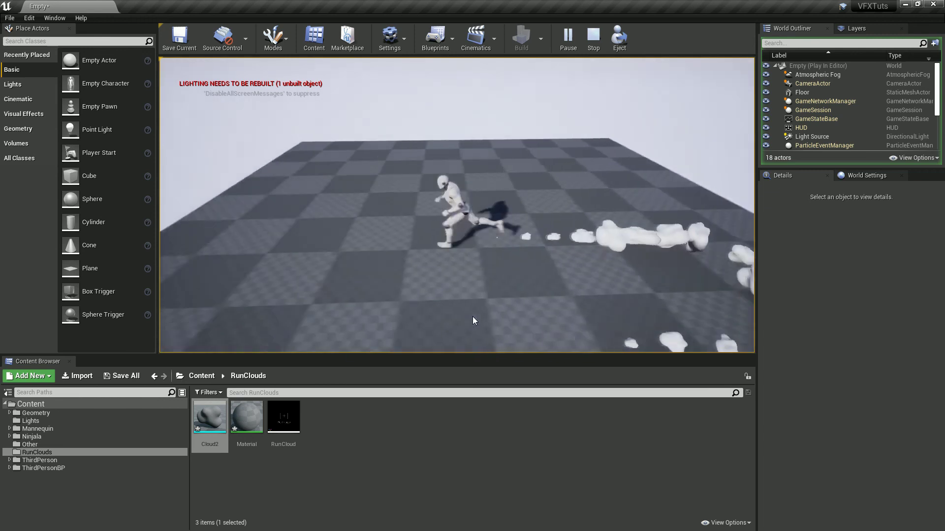
key("s")
key("d")
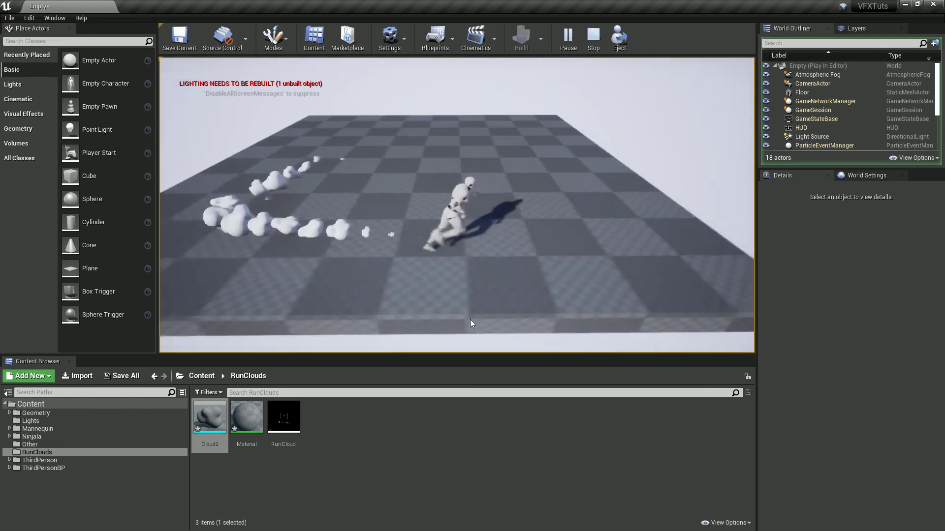
key("w")
key("a")
key("s")
key("d")
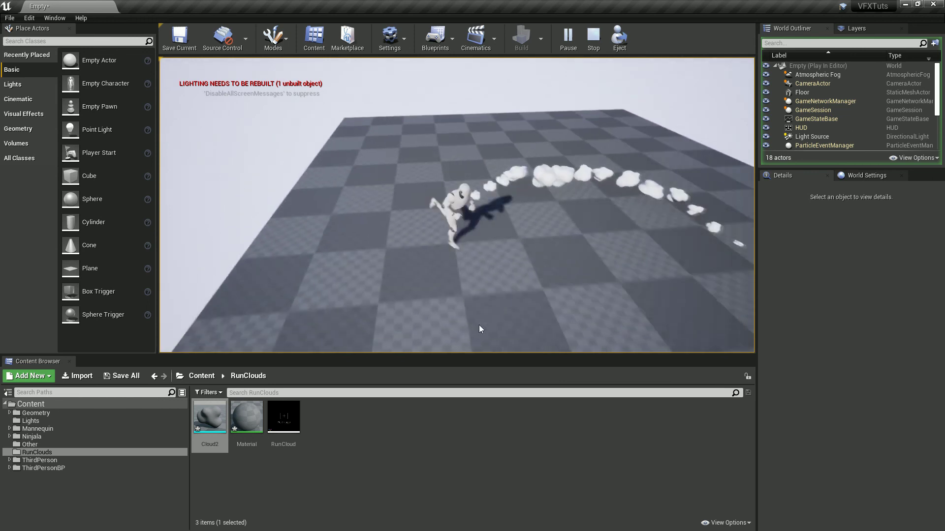
key("w")
key("a")
key("s")
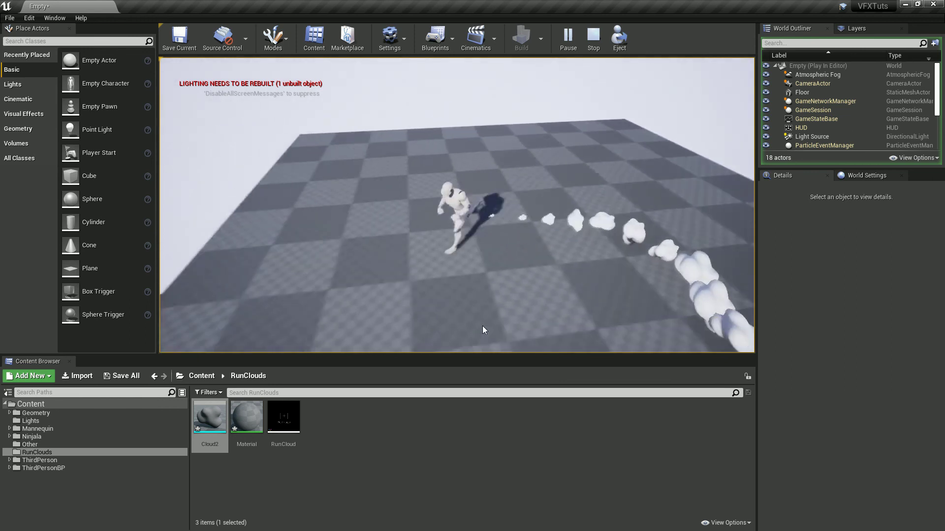
key("d")
key("w")
key("a")
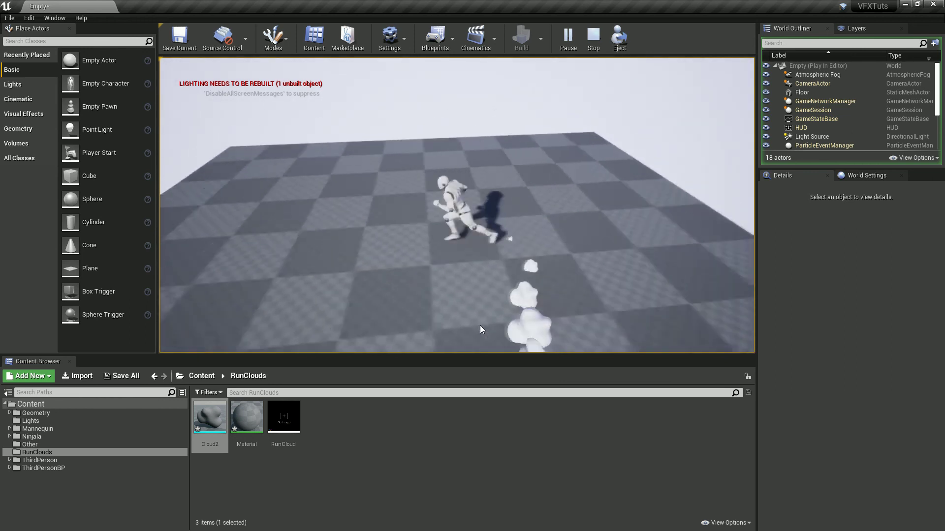
key("a")
key("w")
key("s")
key("d")
key("w")
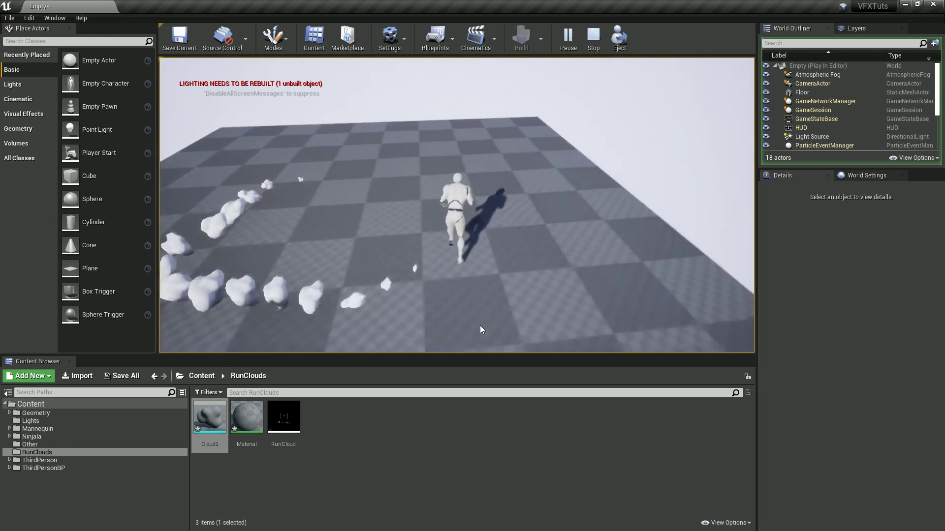
key("a")
key("s")
key("d")
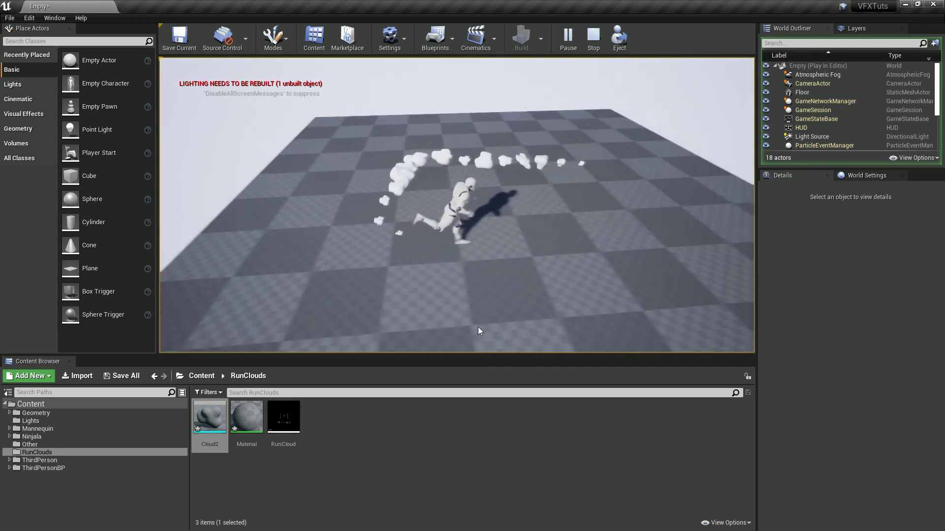
key("w")
key("a")
key("s")
key("d")
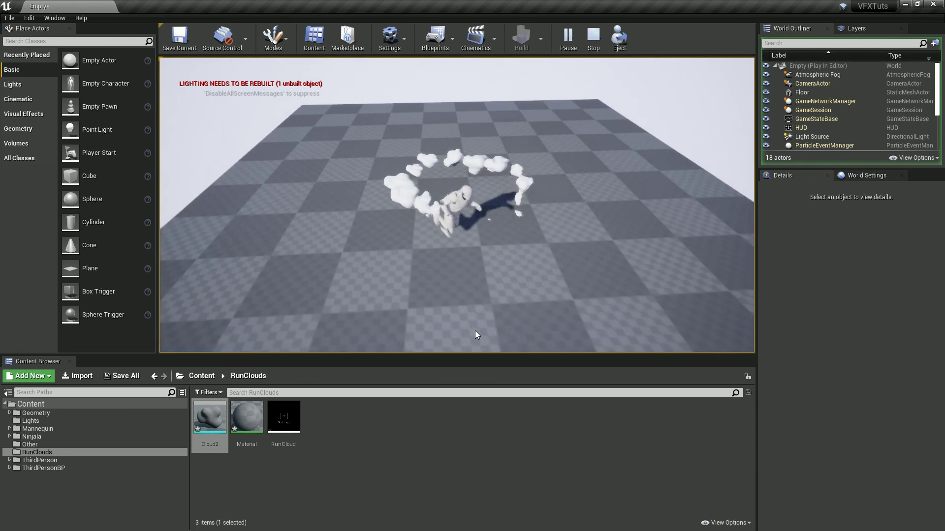
key("d")
key("w")
key("a")
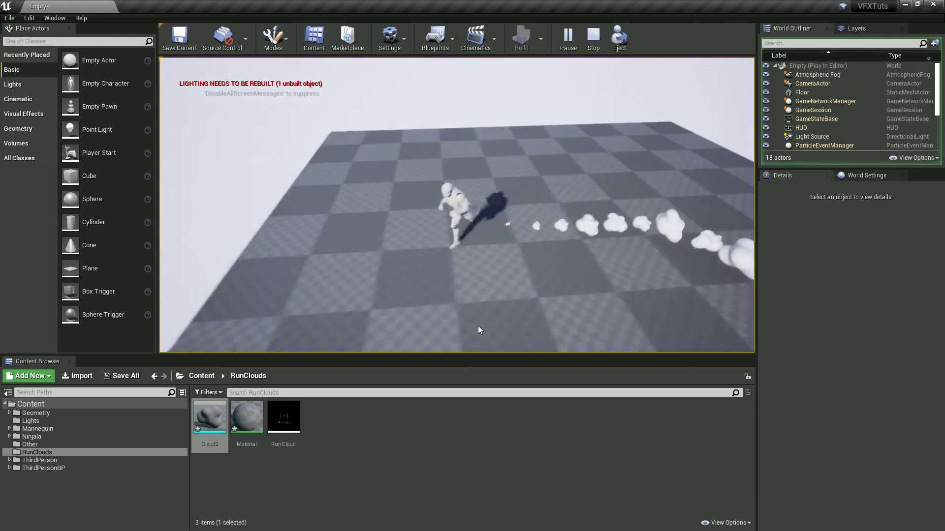
key("s")
key("d")
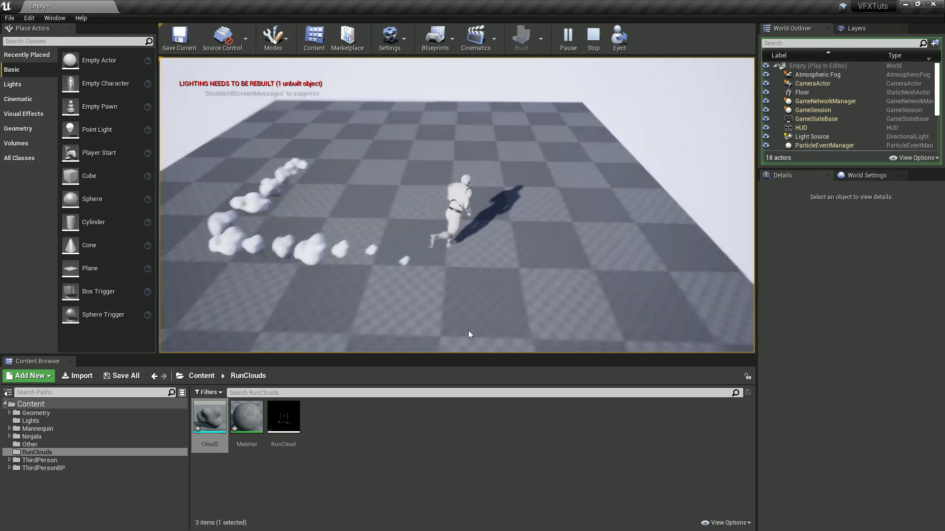
key("w")
key("a")
key("w")
key("s")
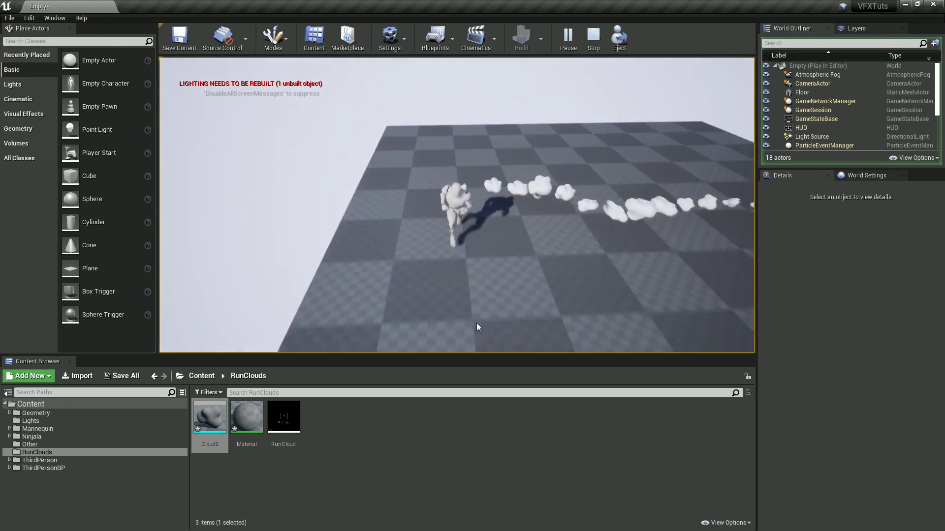
key("d")
key("w")
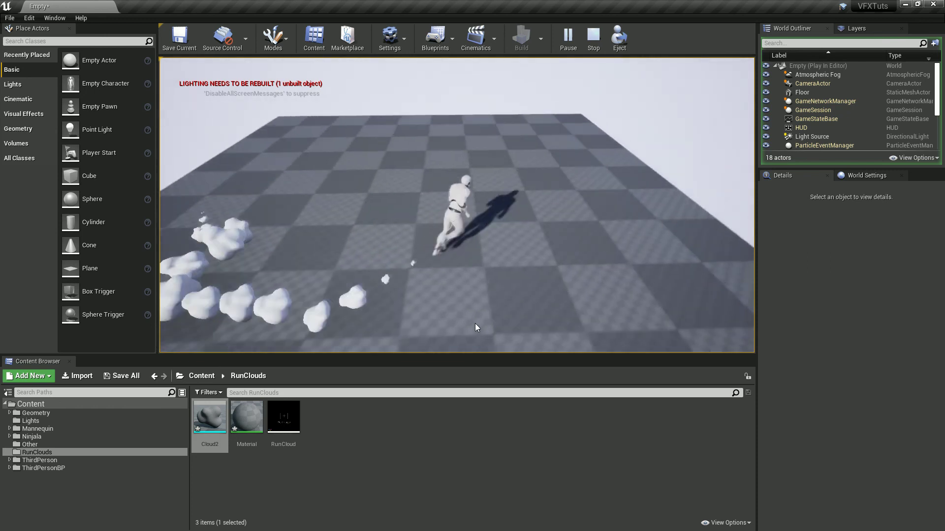
key("a")
key("s")
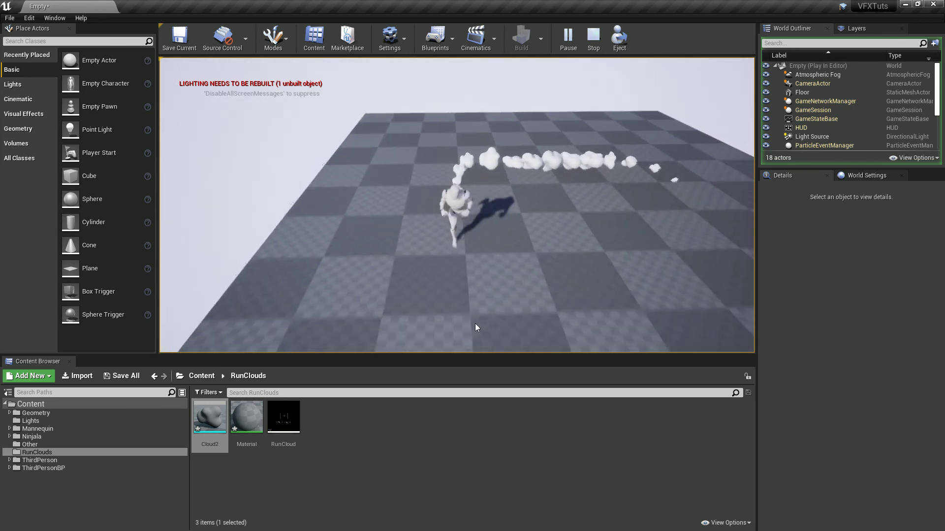
key("d")
key("w")
key("a")
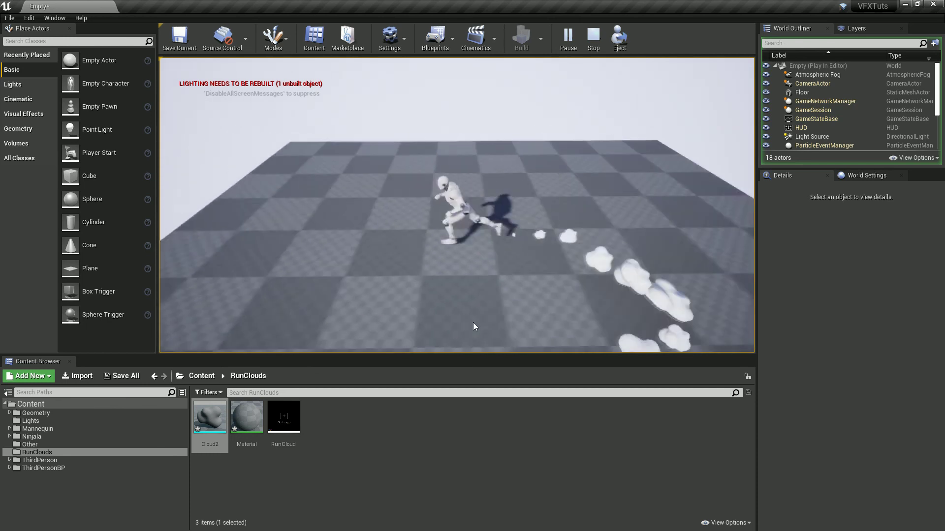
- Keep running the character back and forth across the floor to examine the cloud trail, and end the play session
key("s")
key("d")
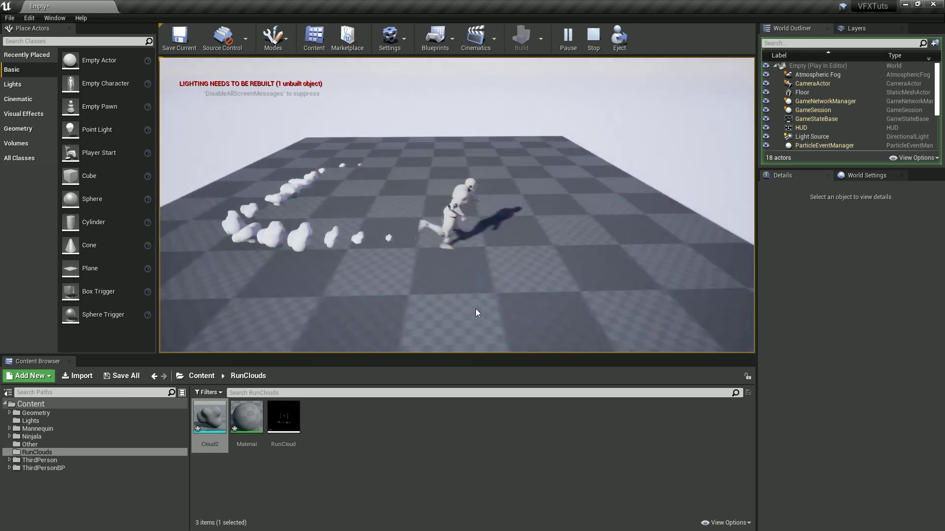
key("w")
key("a")
key("s")
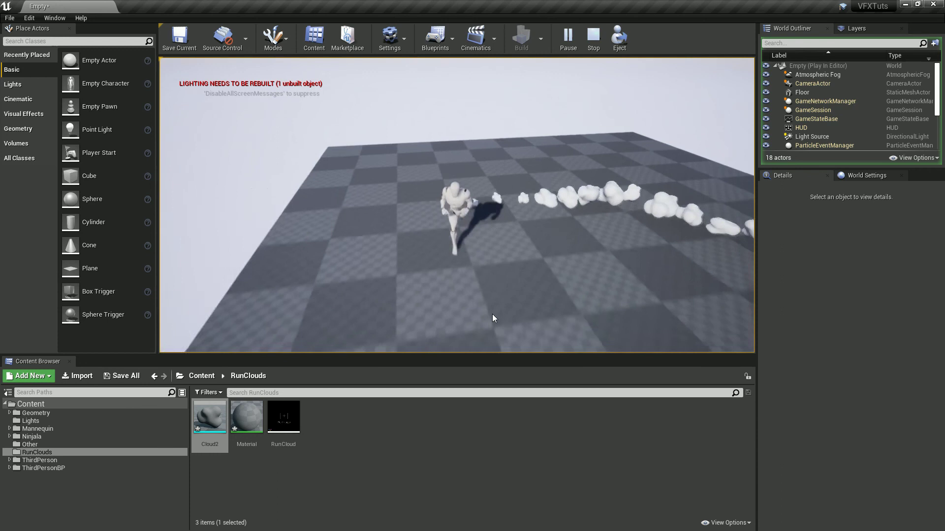
key("d")
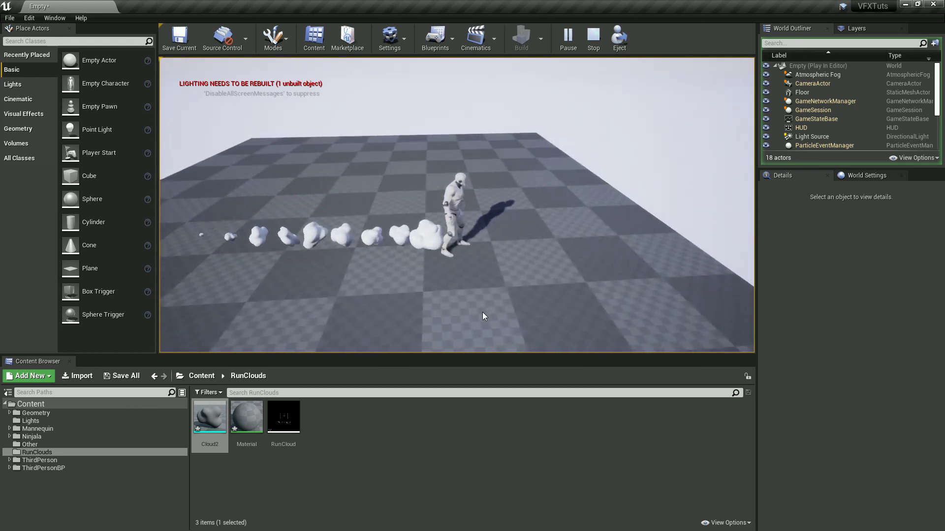
key("Escape")
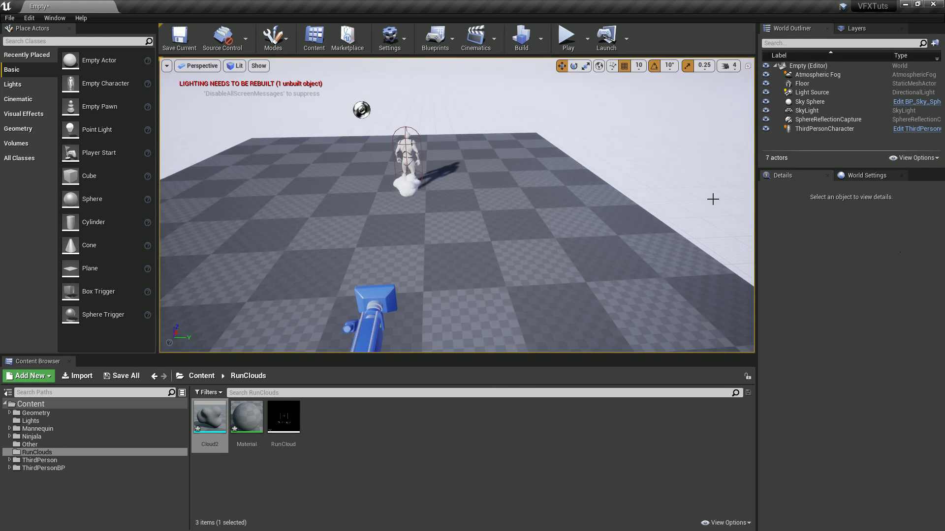
- Play the level in a fullscreen viewport, run the character in turns and circles to examine the trail, and restore the normal layout
right_click_drag(679, 190, 672, 192)
key("F11")
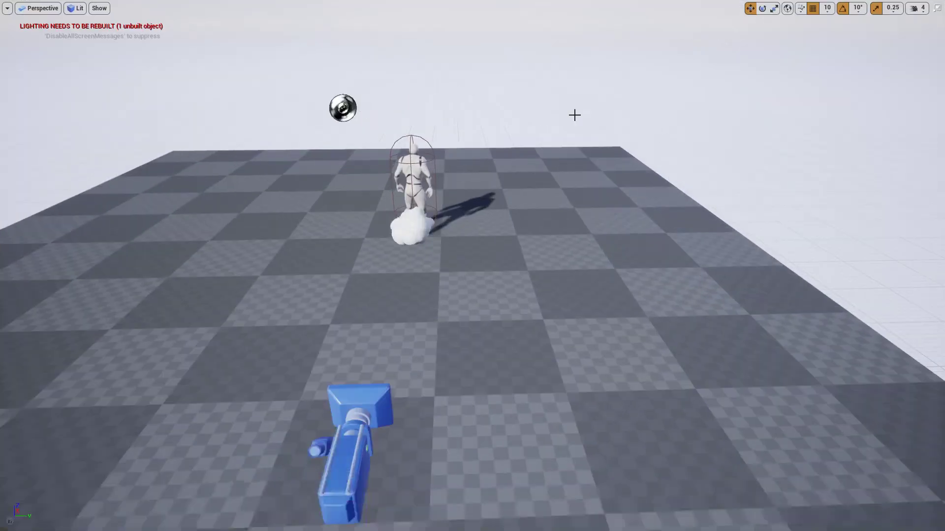
key("alt+p")
left_click(603, 118)
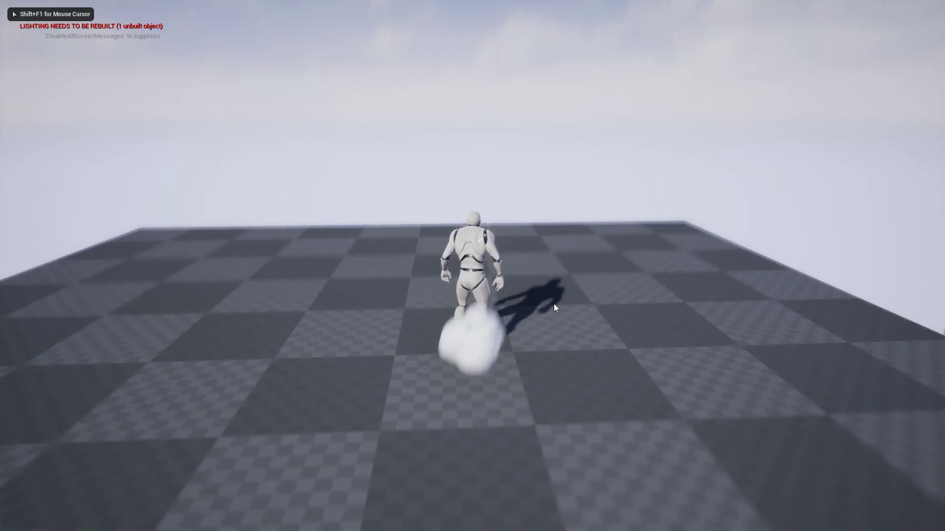
key("w")
key("a")
key("s")
key("d")
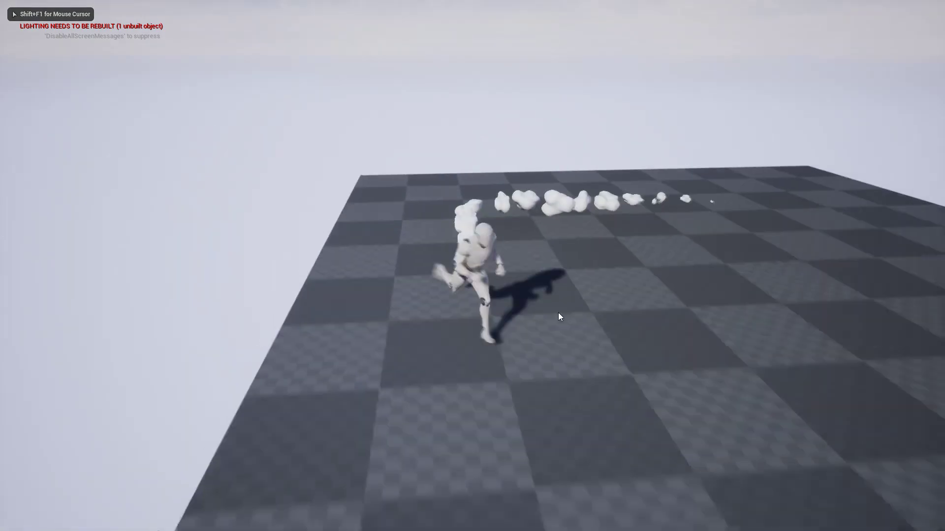
key("w")
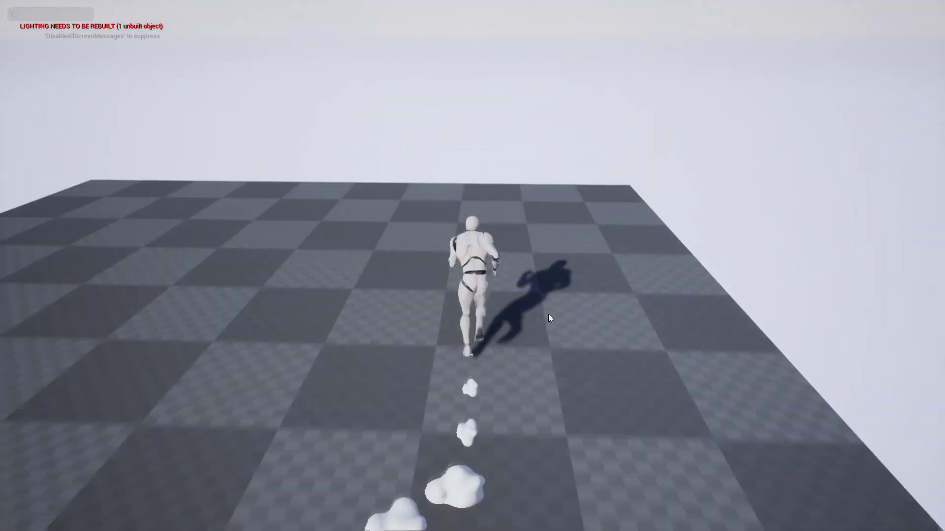
key("a")
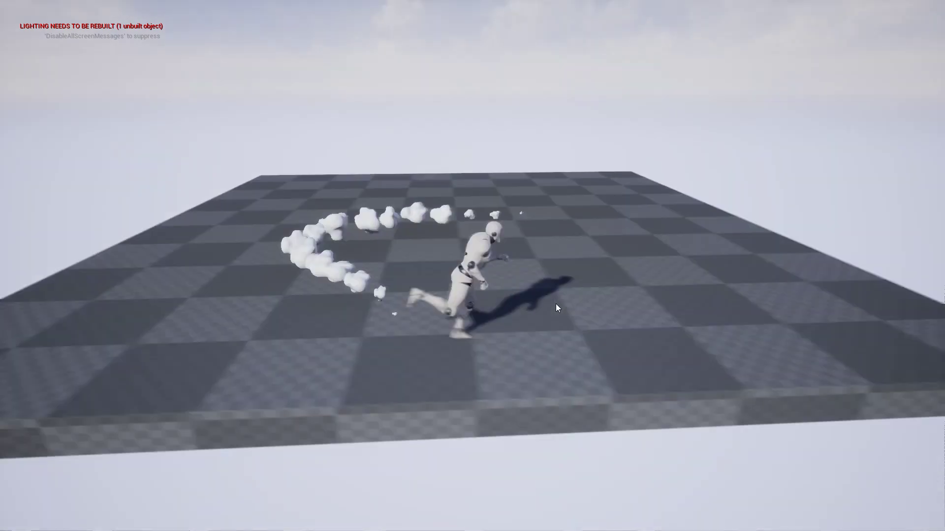
key("Escape")
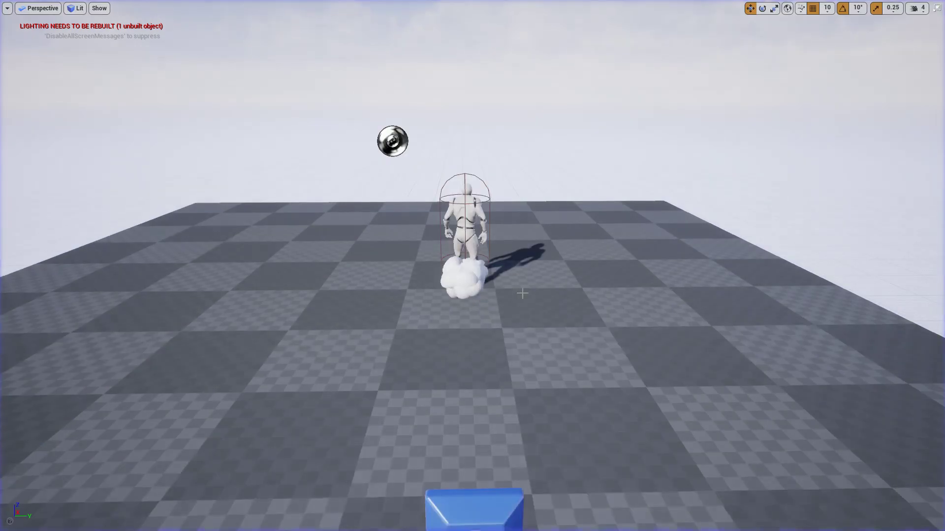
key("F11")
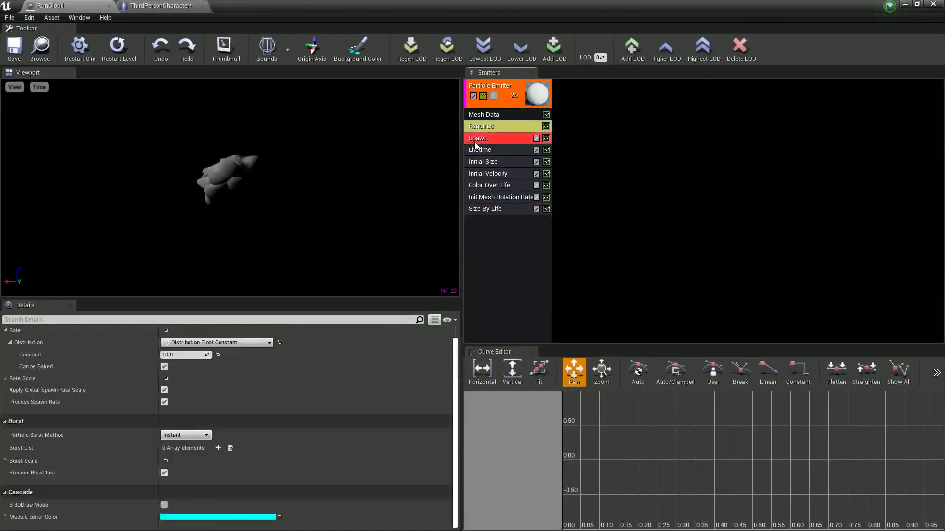
- Set the constant spawn rate of the RunCloud emitter's Spawn module to 9
left_click(186, 355)
type("9")
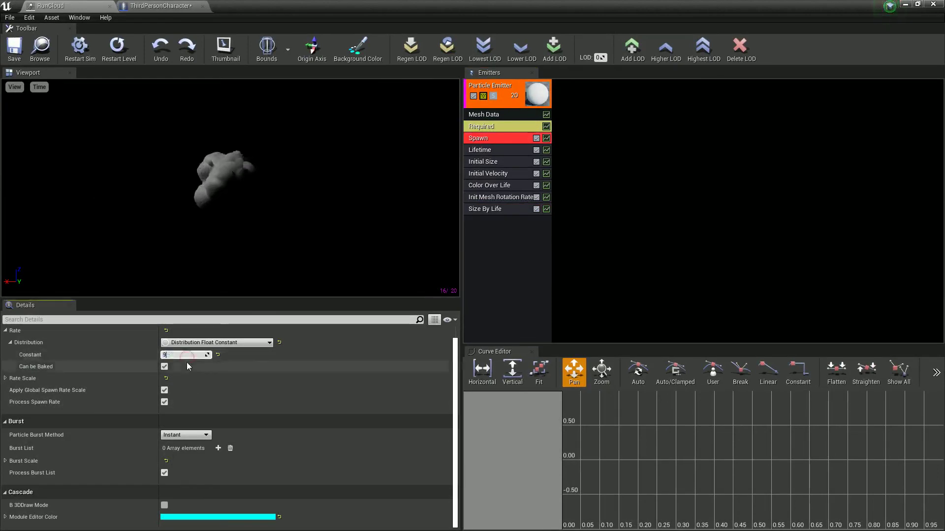
key("Return")
- Set the Lifetime module's constant value to 1.4 and return to the Empty level editor
left_click(494, 160)
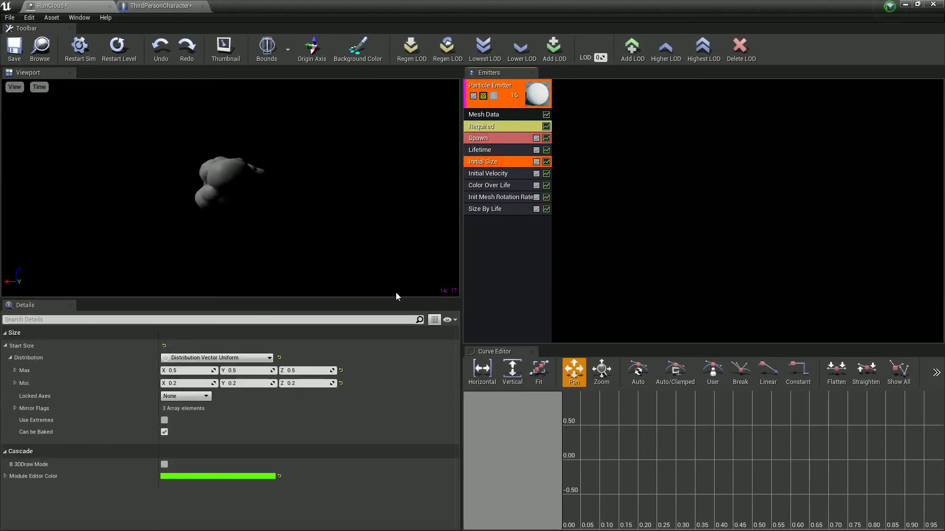
left_click(485, 150)
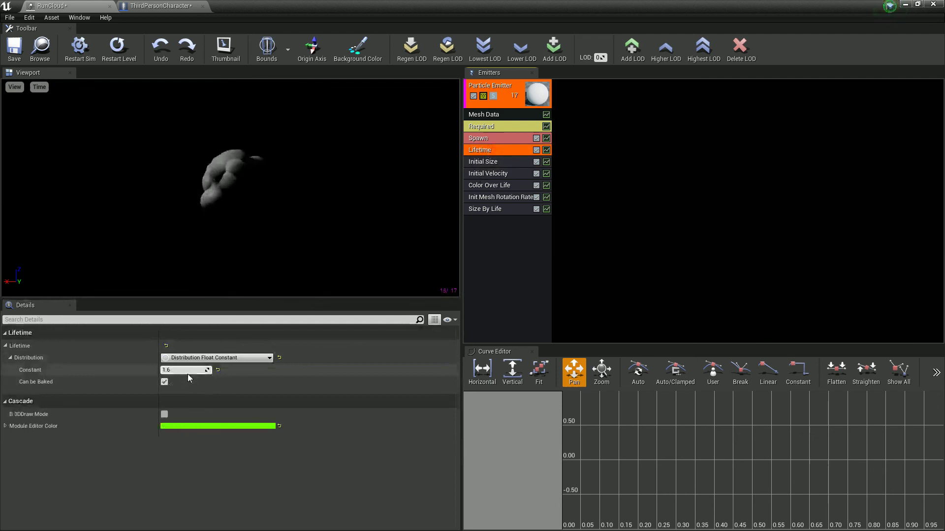
left_click(337, 372)
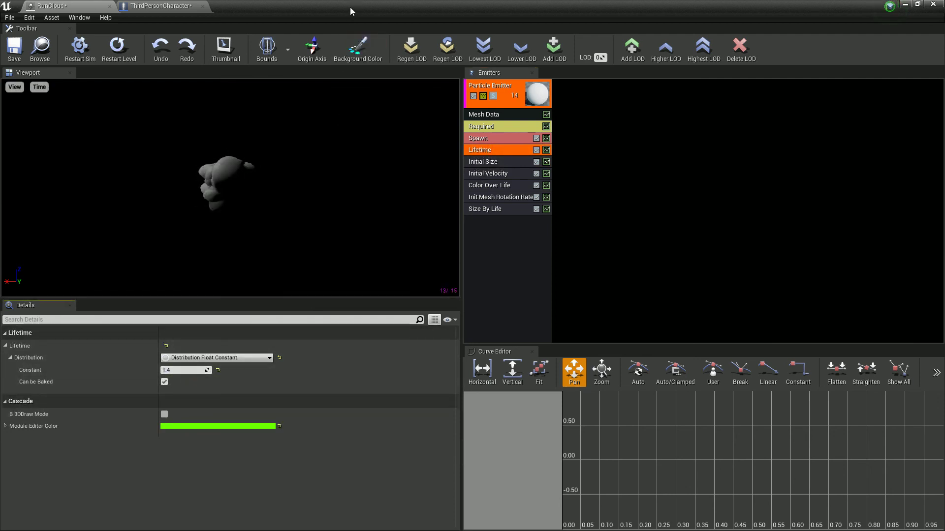
left_click_drag(348, 6, 944, 116)
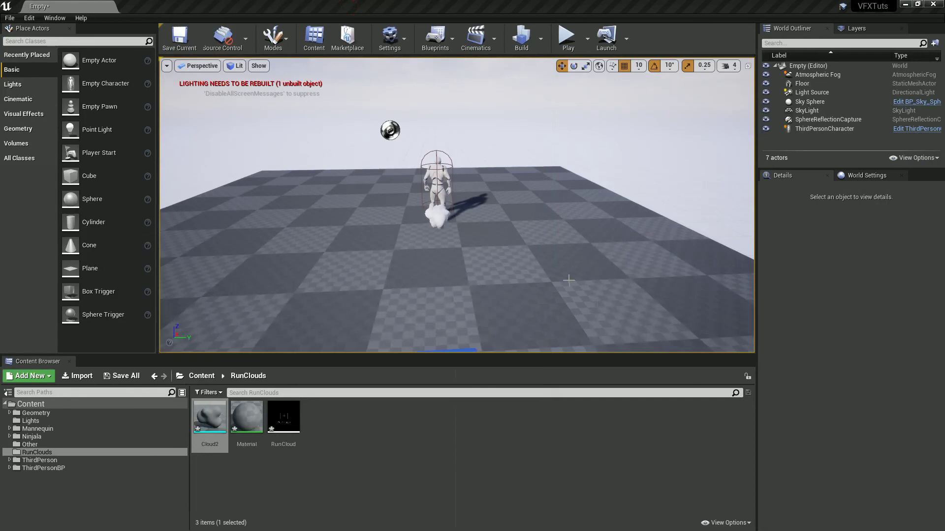